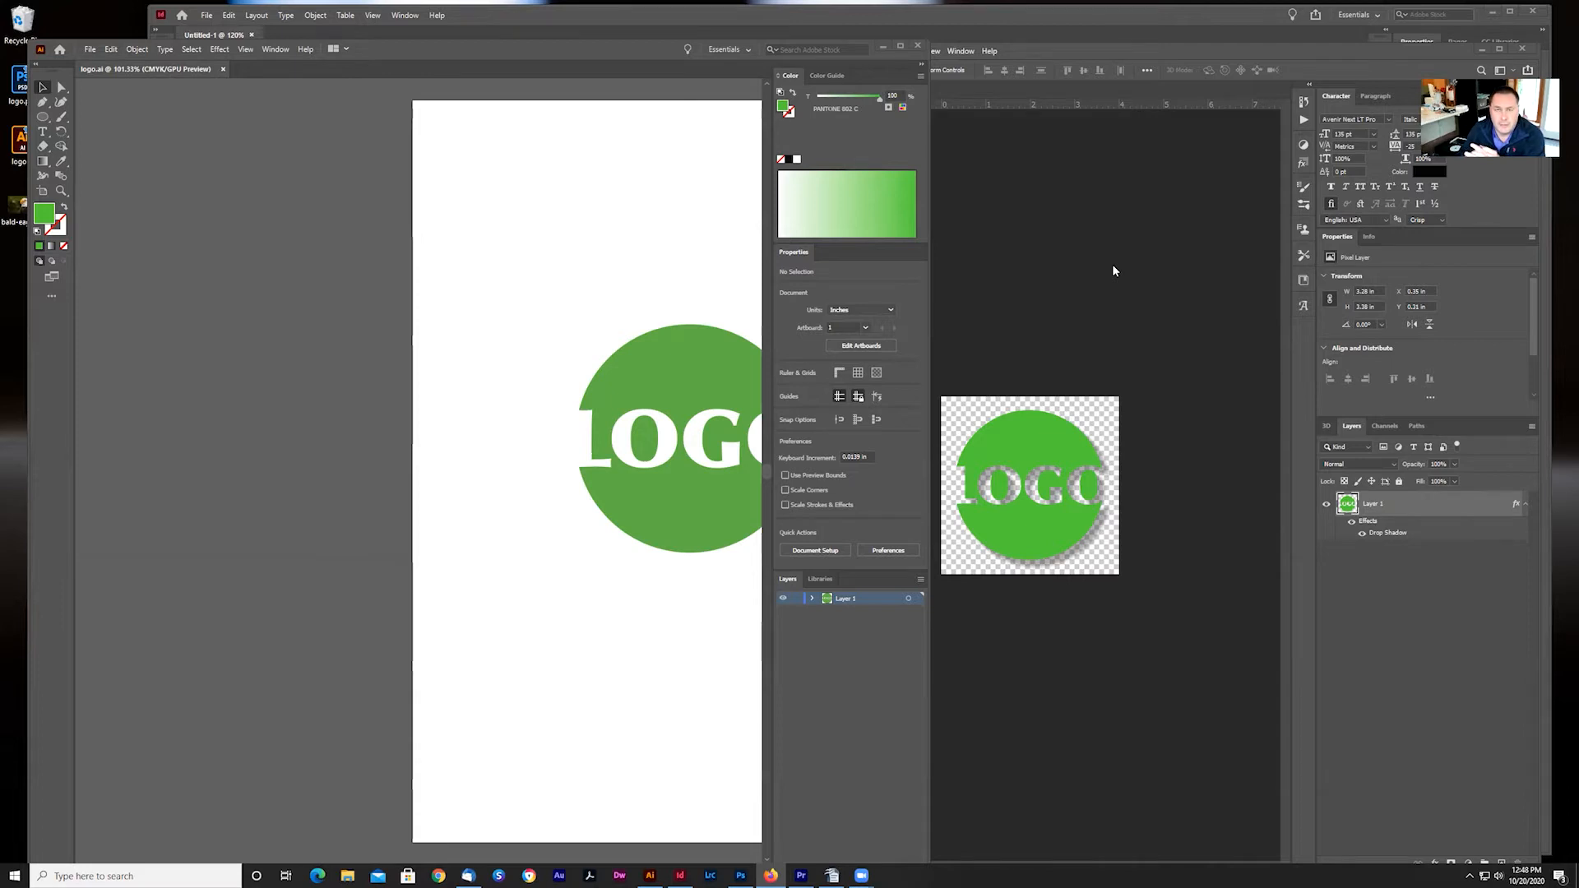
Step: Switch to Illustrator, centre the artboard of logo.ai in view and select the green logo group
click(628, 264)
drag(565, 311, 289, 307)
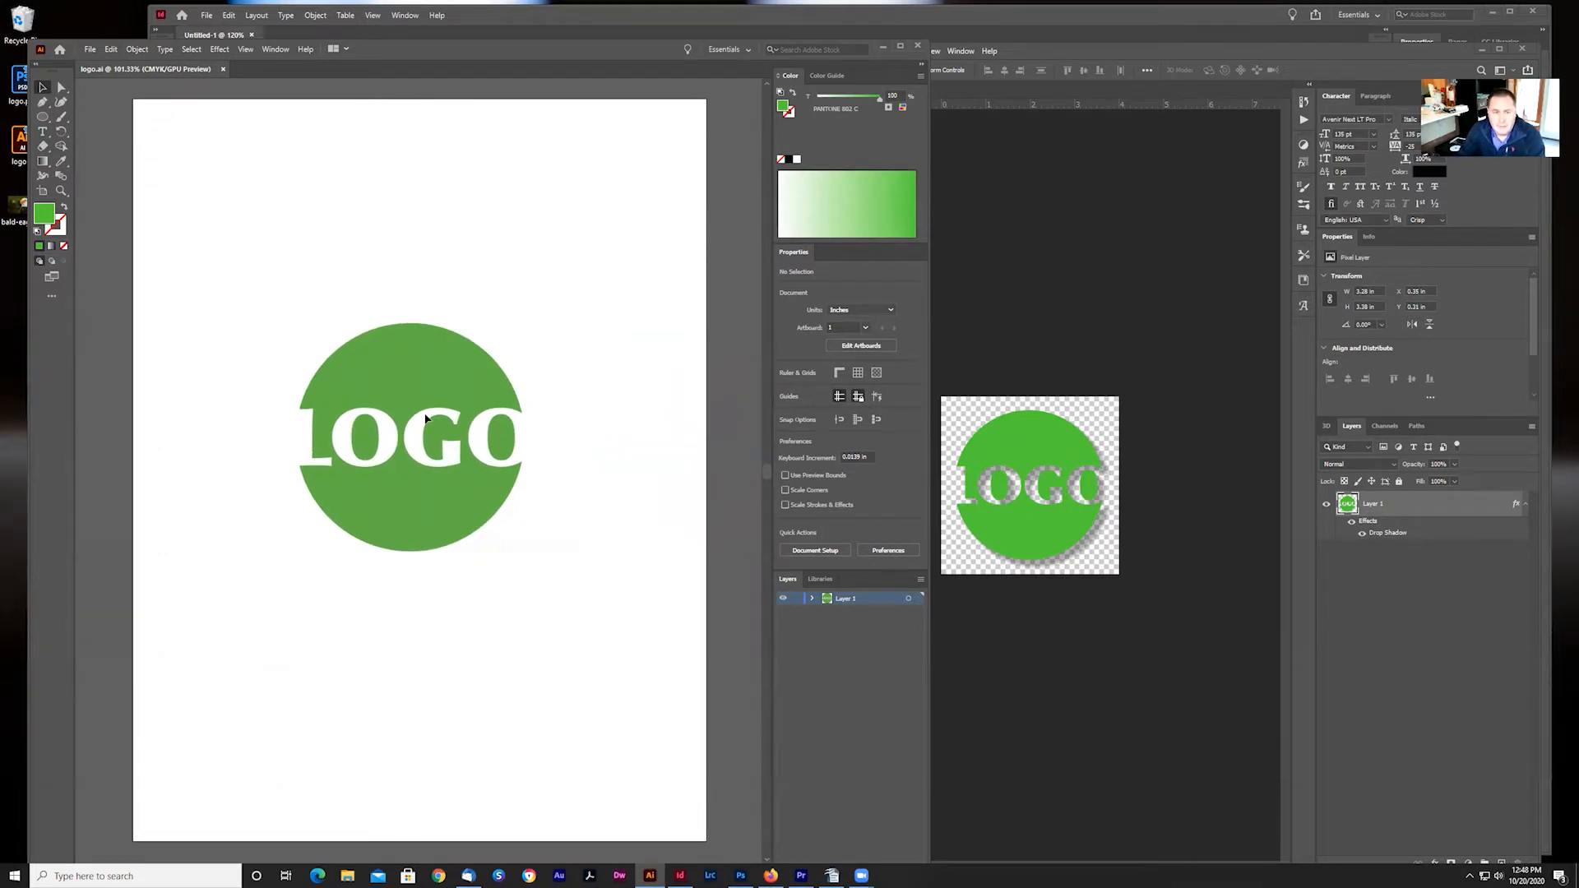
click(400, 410)
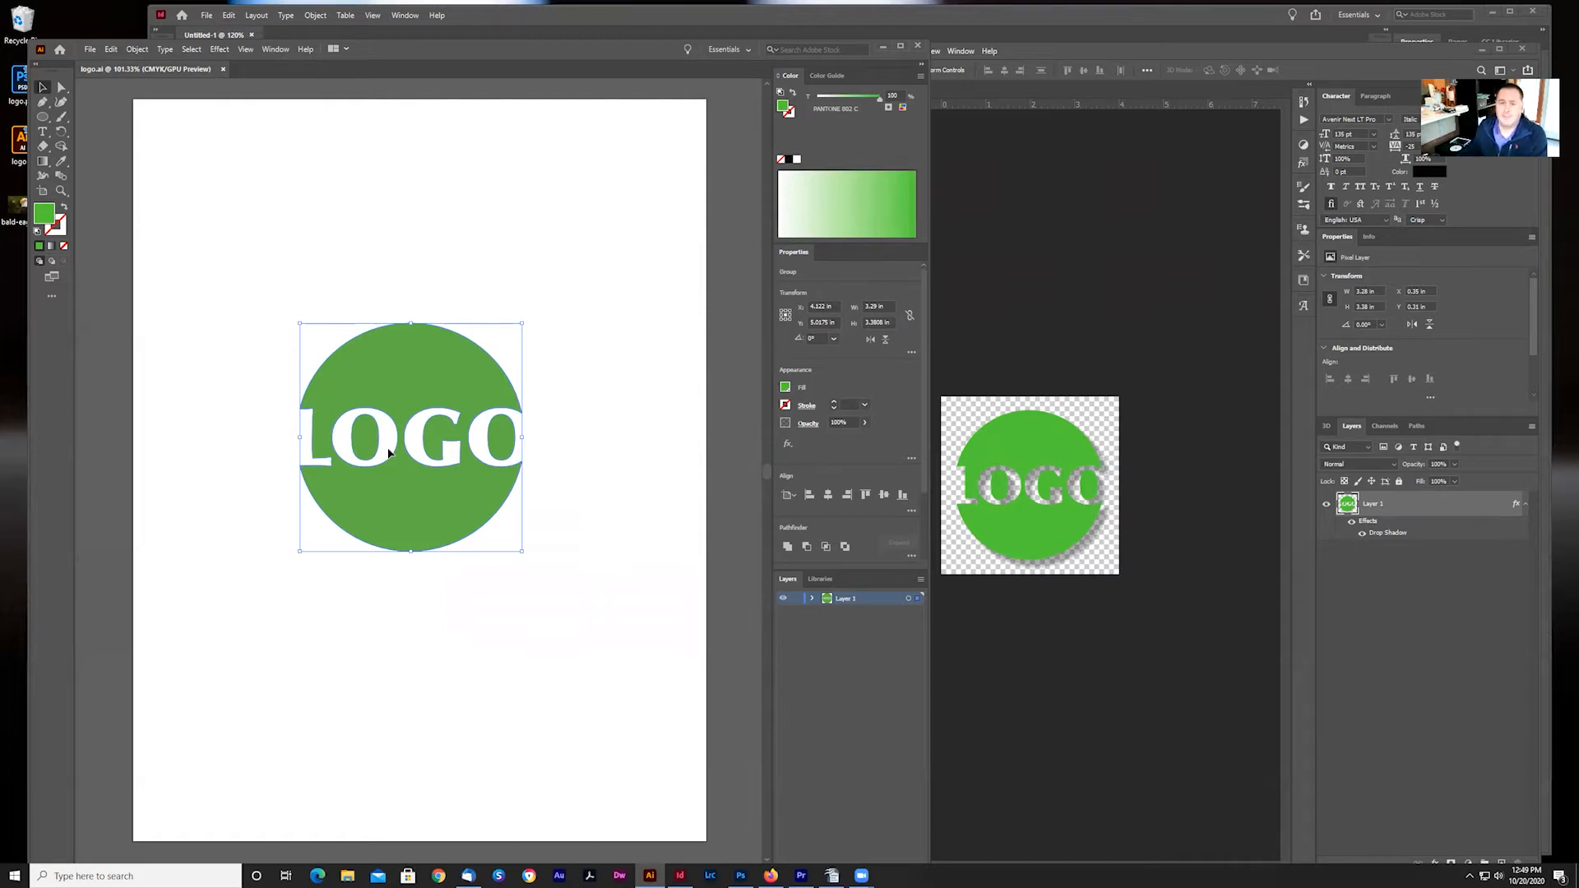
Step: Switch to Photoshop and save a JPEG copy of logo.psd to the Desktop as logo.jpg
click(1015, 320)
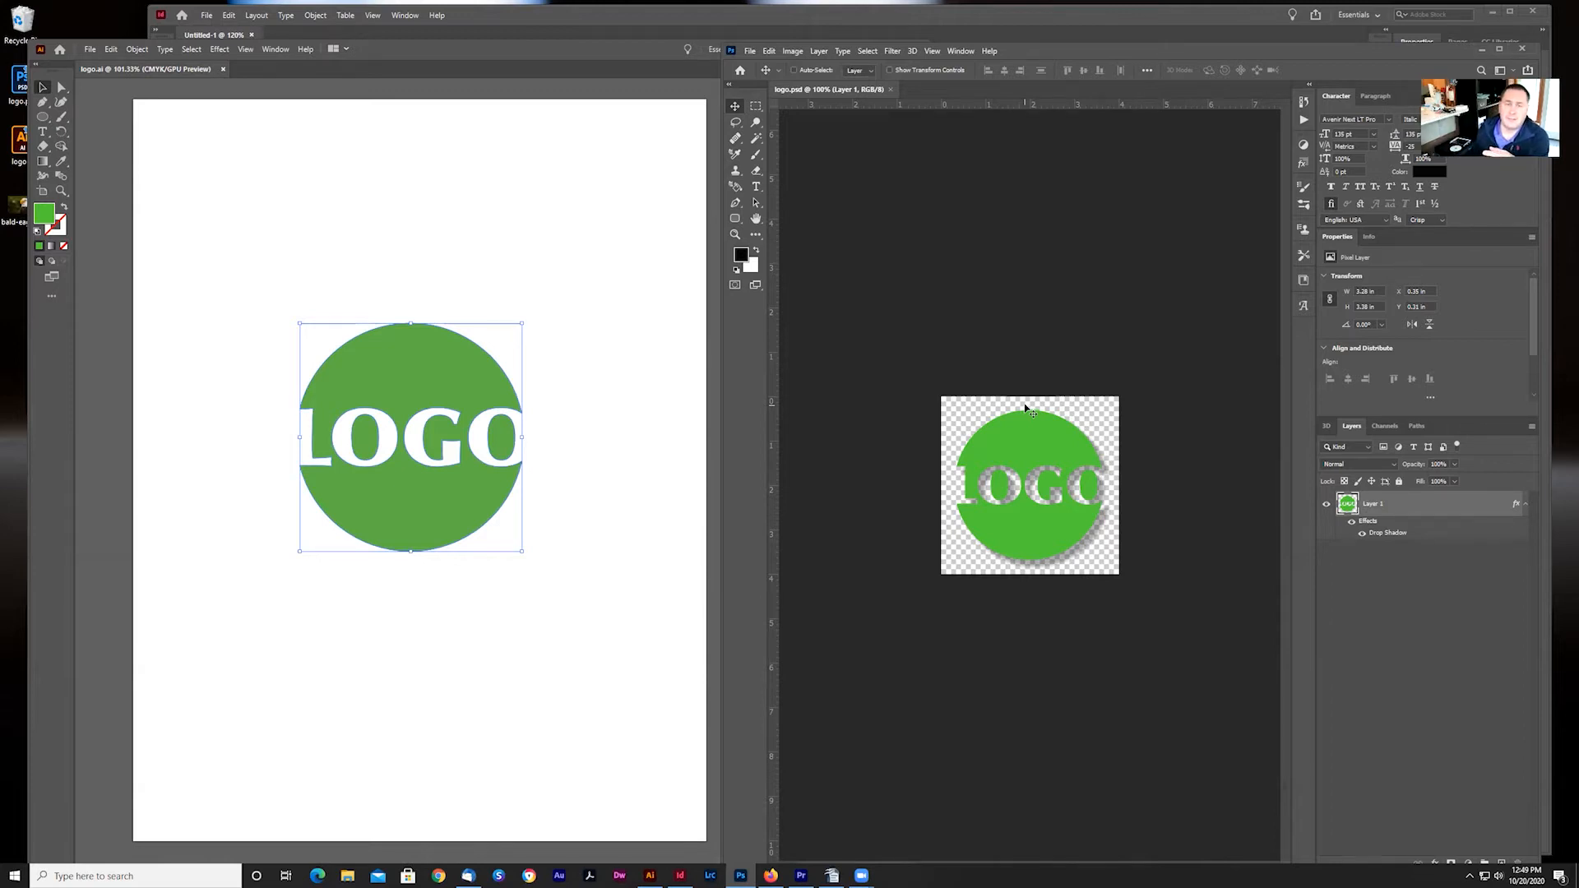
click(749, 52)
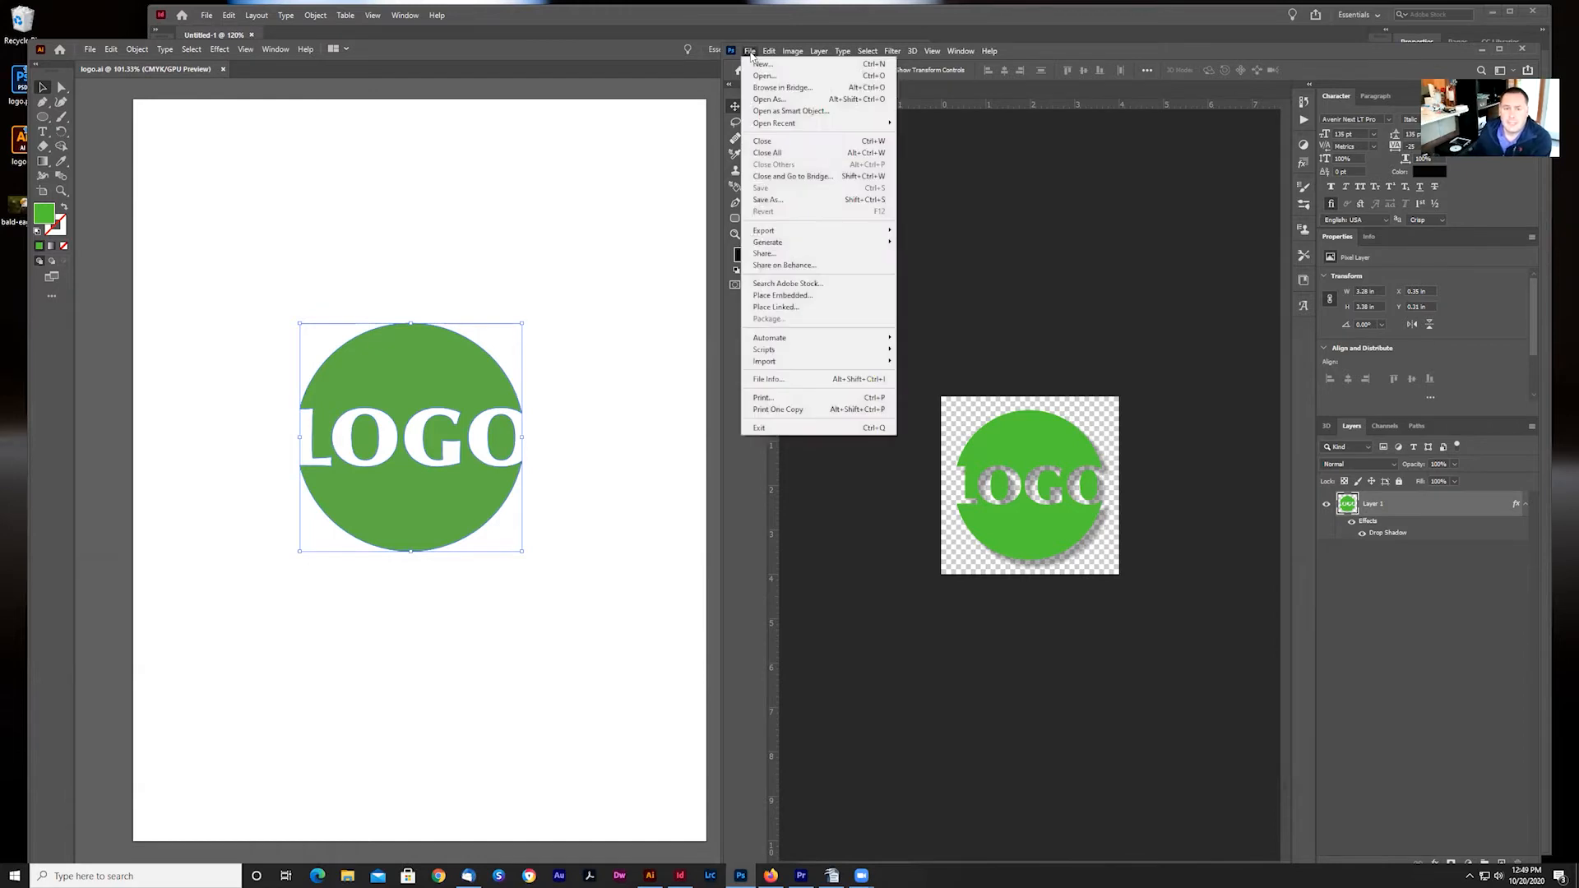
click(778, 200)
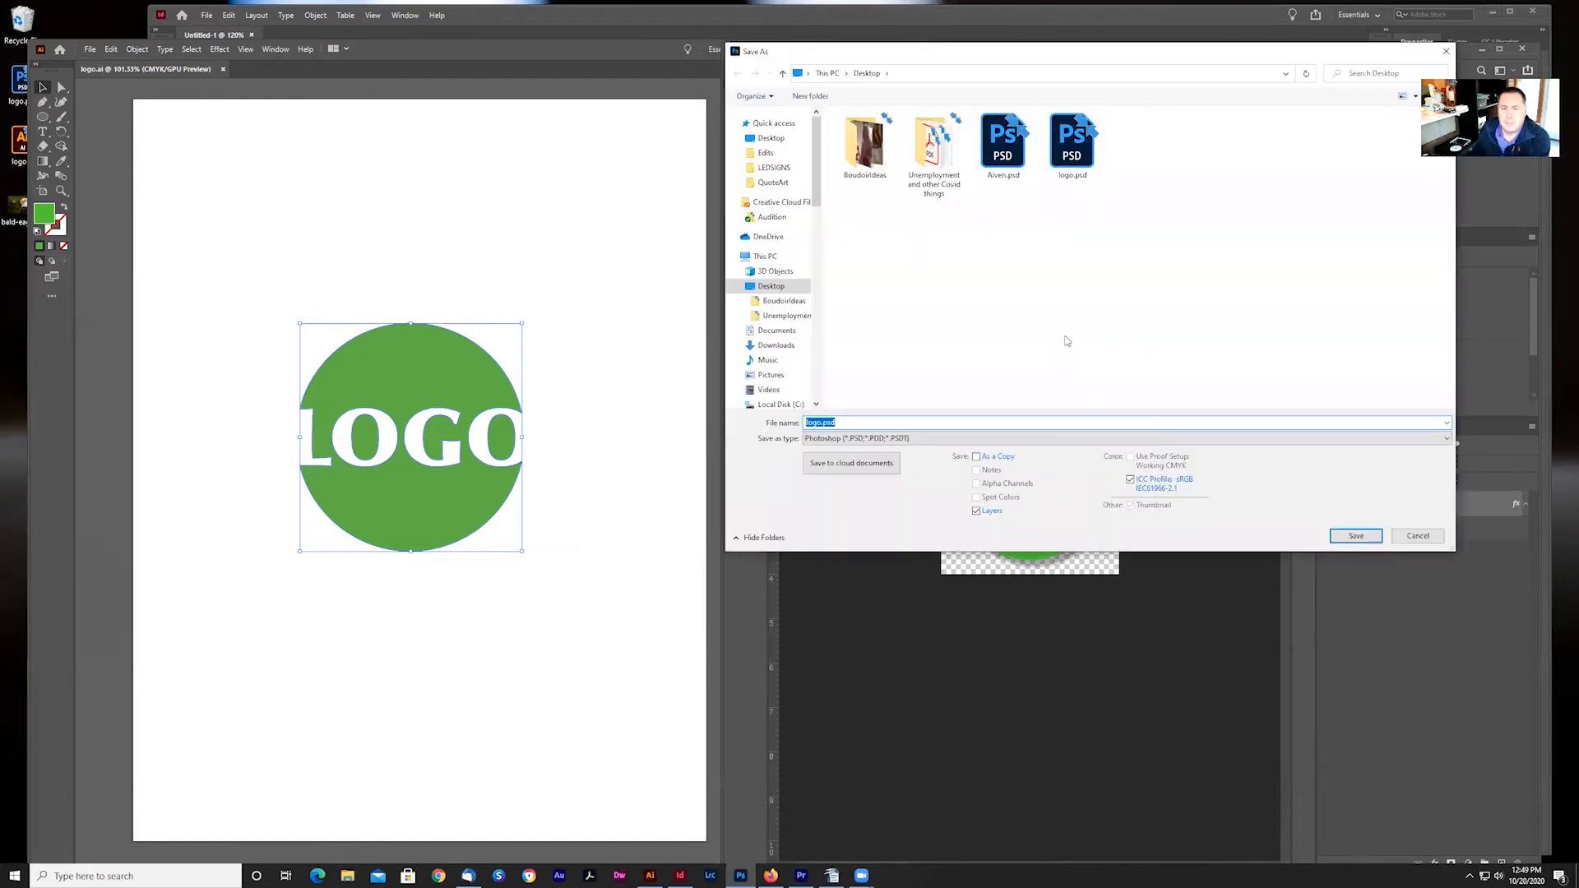
click(872, 438)
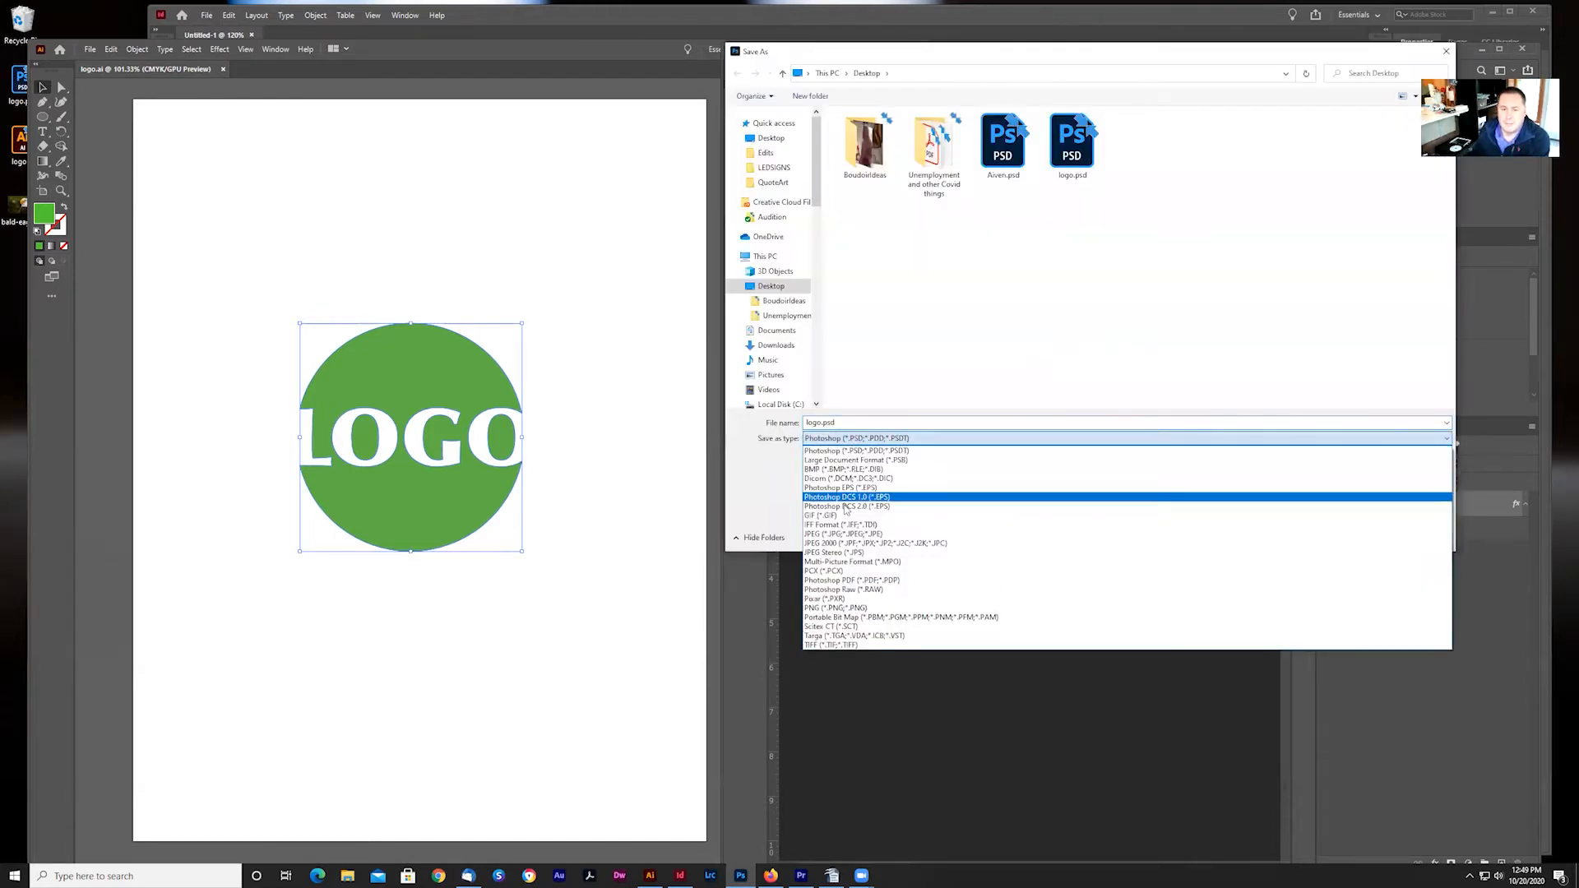
click(847, 534)
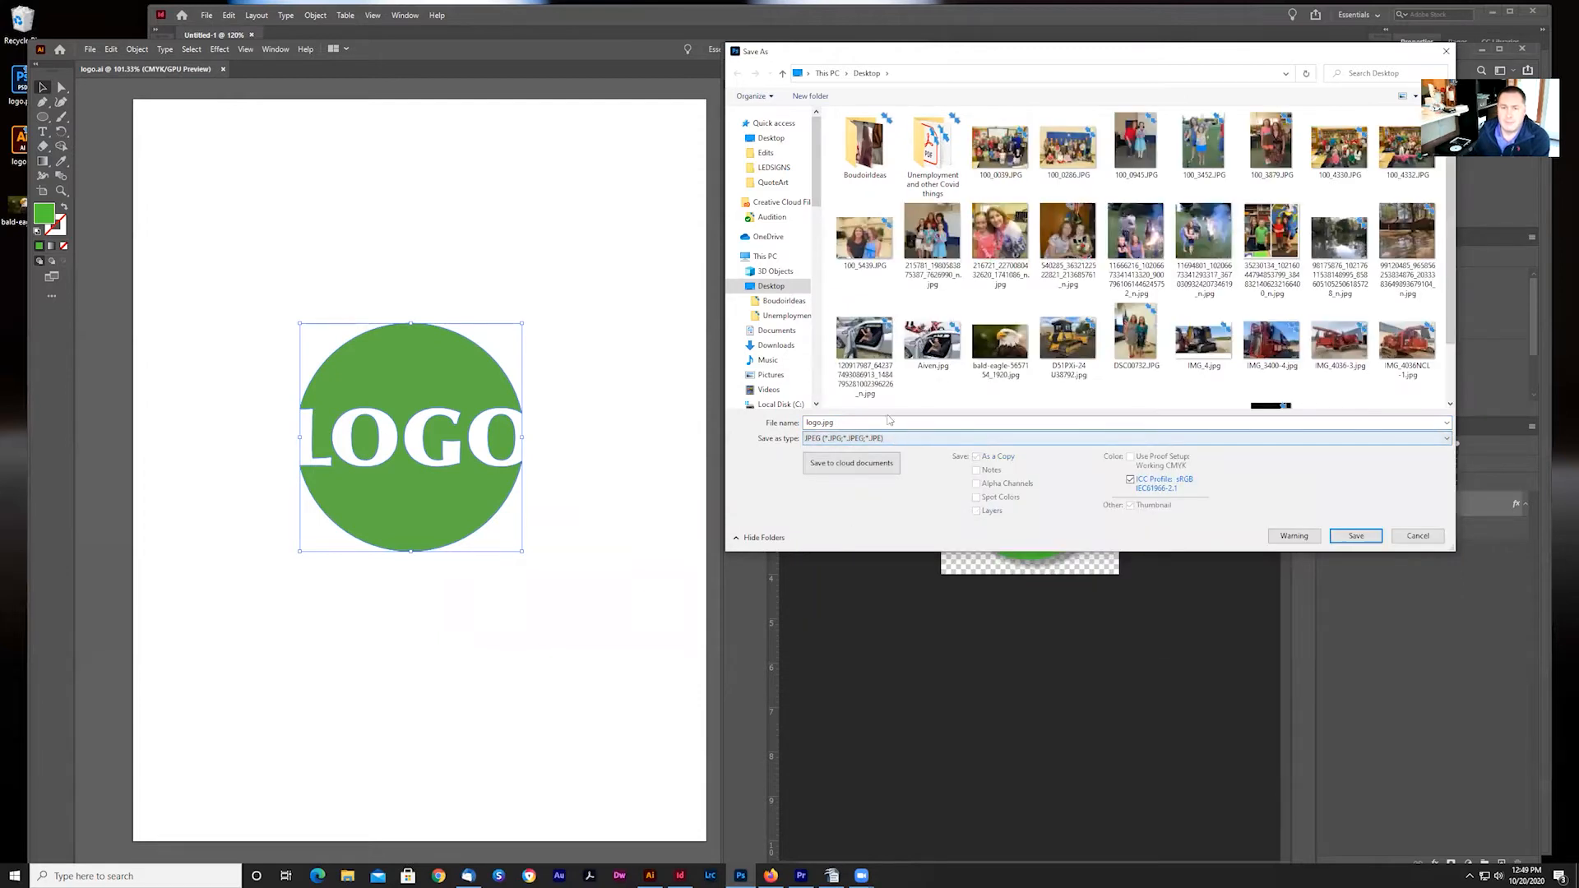
click(1365, 537)
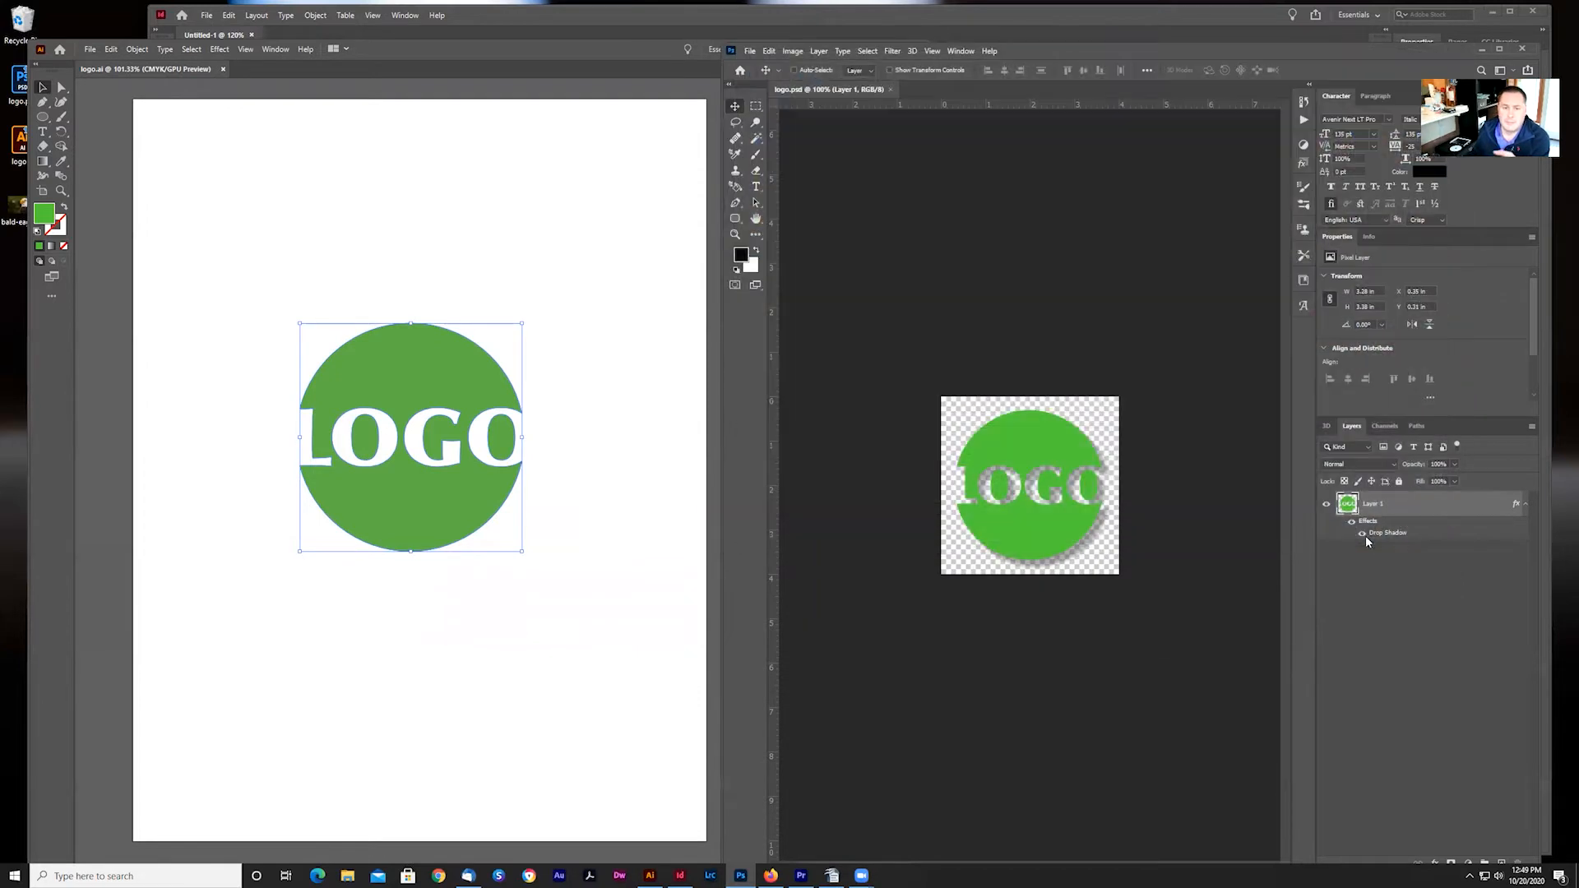
click(856, 234)
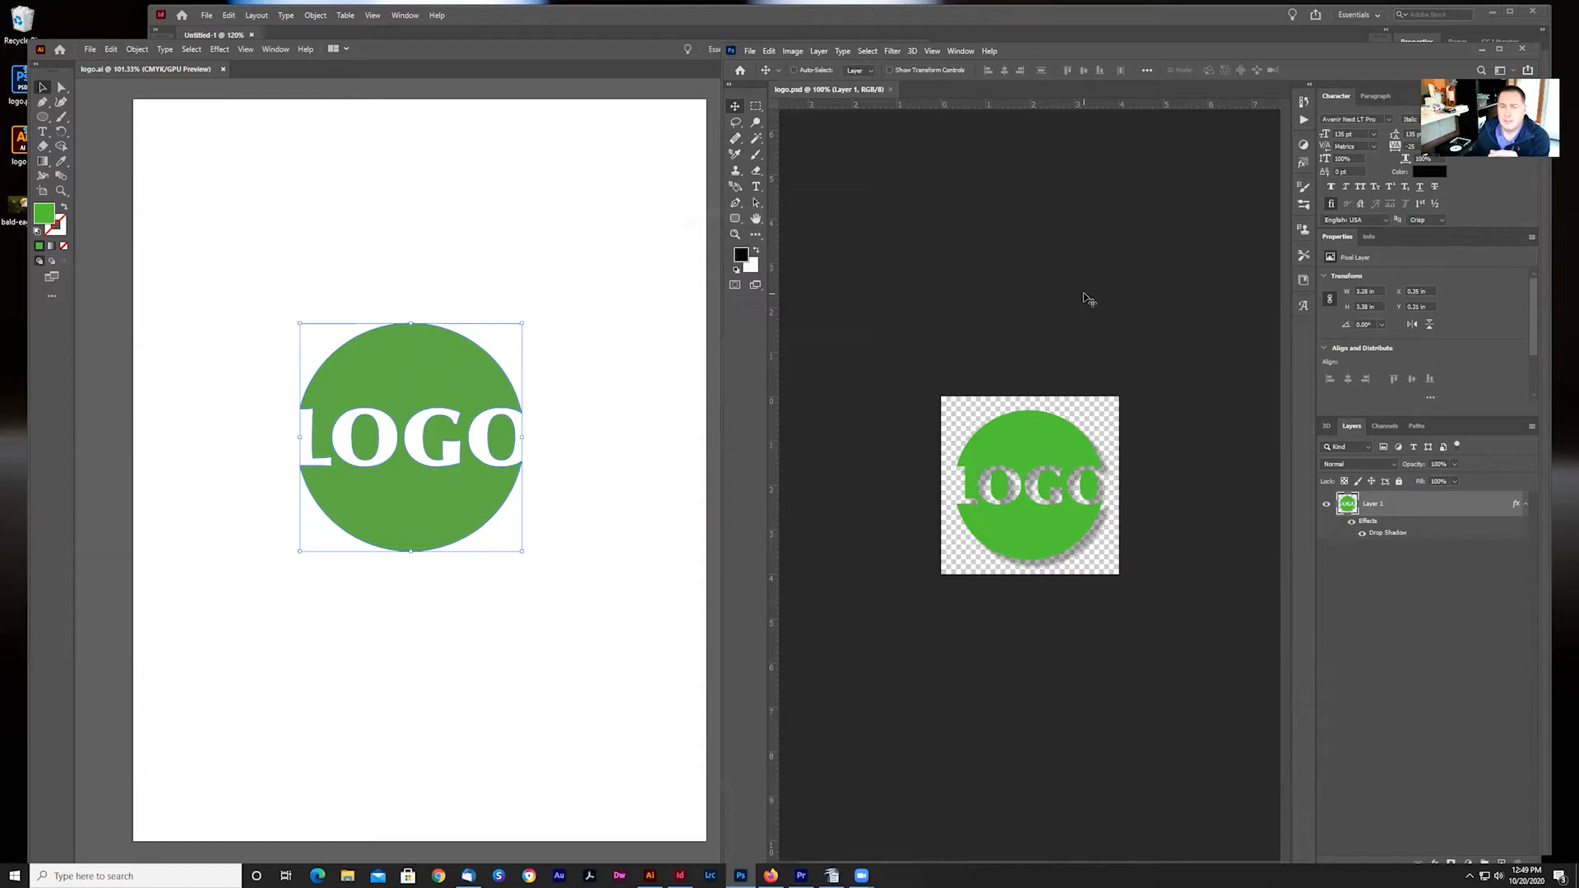
Step: Minimize the Photoshop and Illustrator windows and switch to the blank InDesign document
click(1480, 50)
click(881, 47)
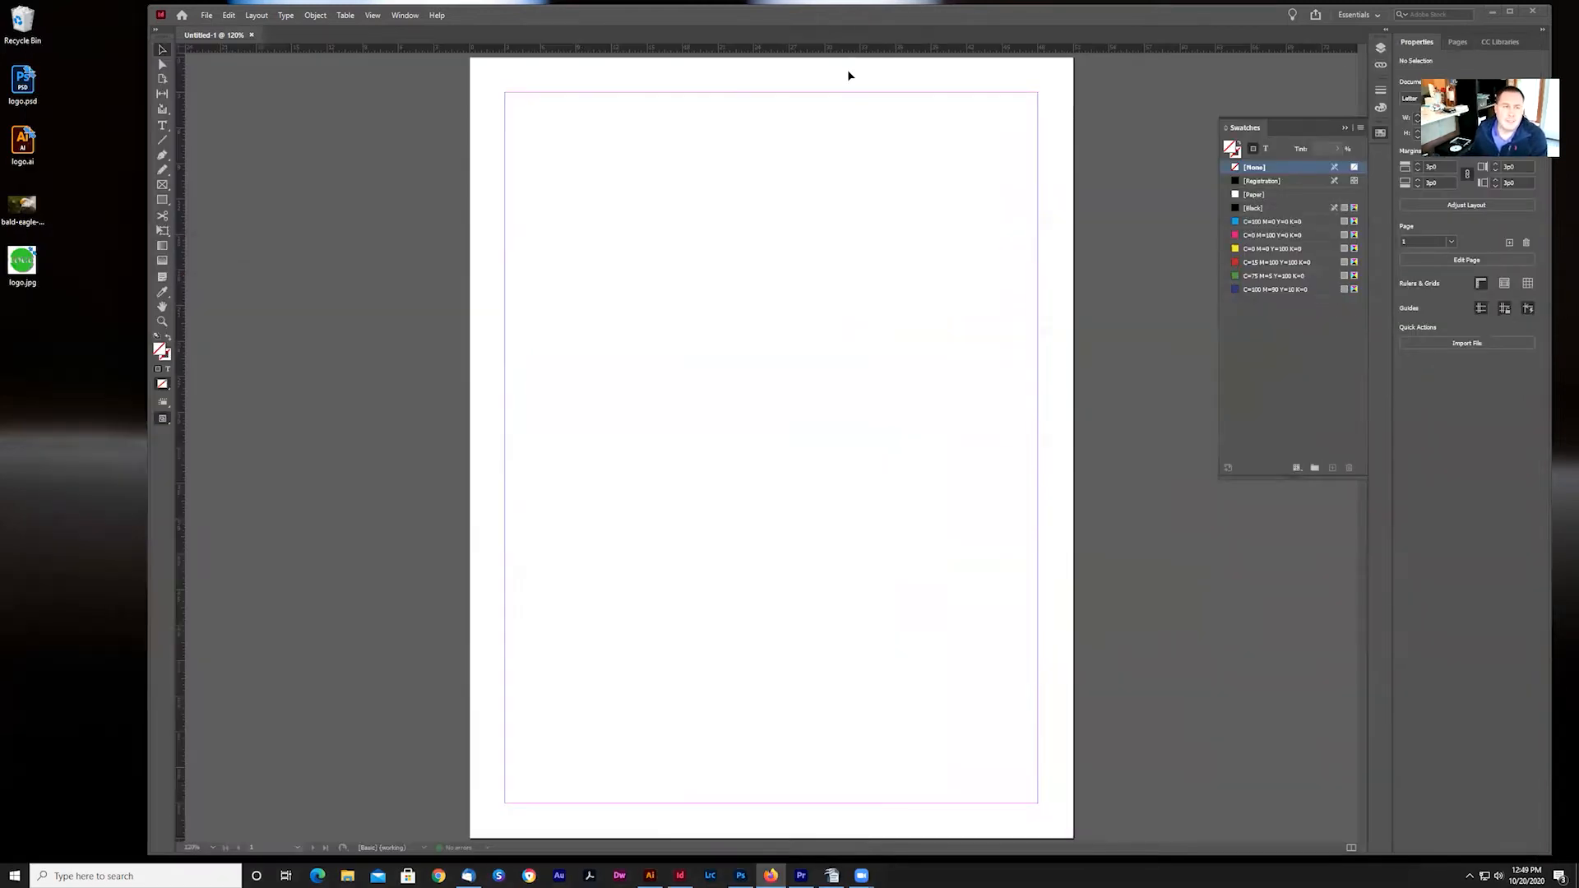
click(640, 27)
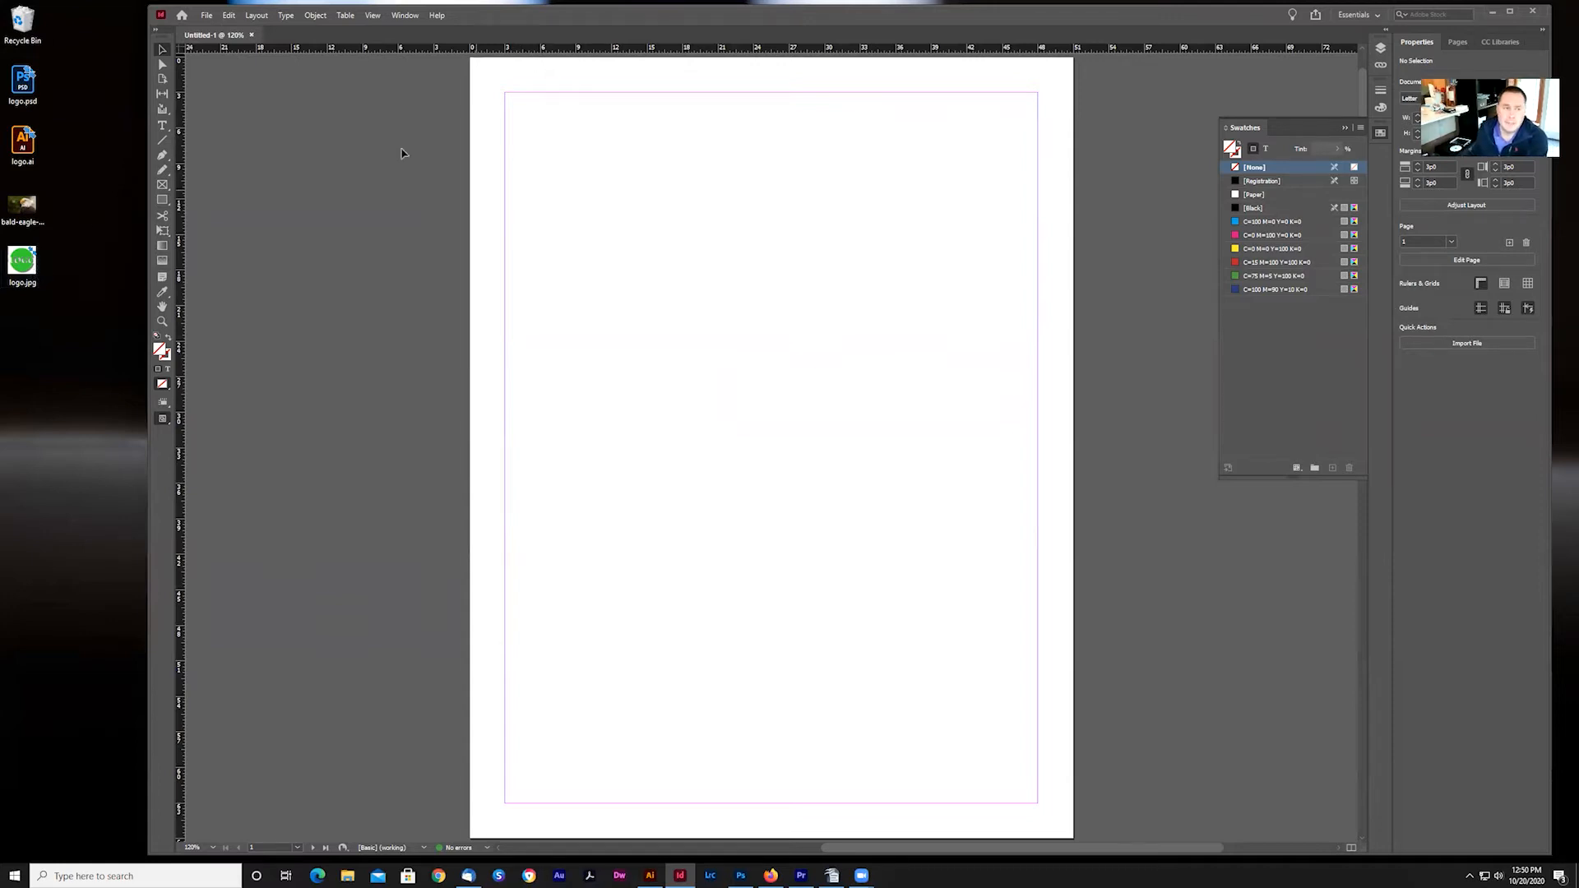
Step: Load the Desktop image bald-eagle-5657154_1920.jpg for placing in the document
click(206, 16)
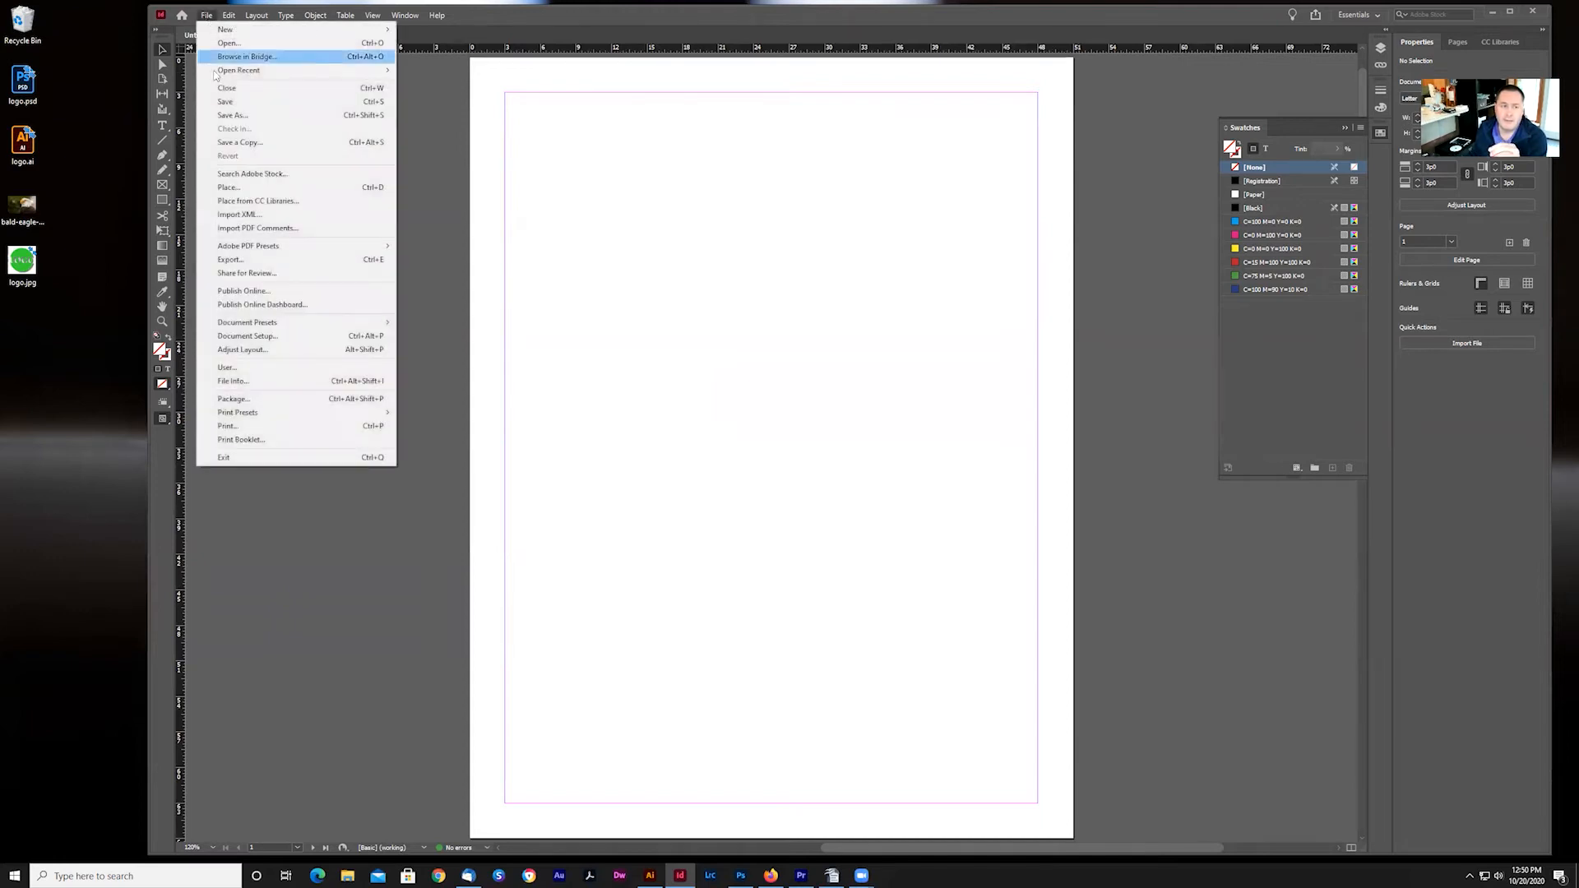
click(236, 188)
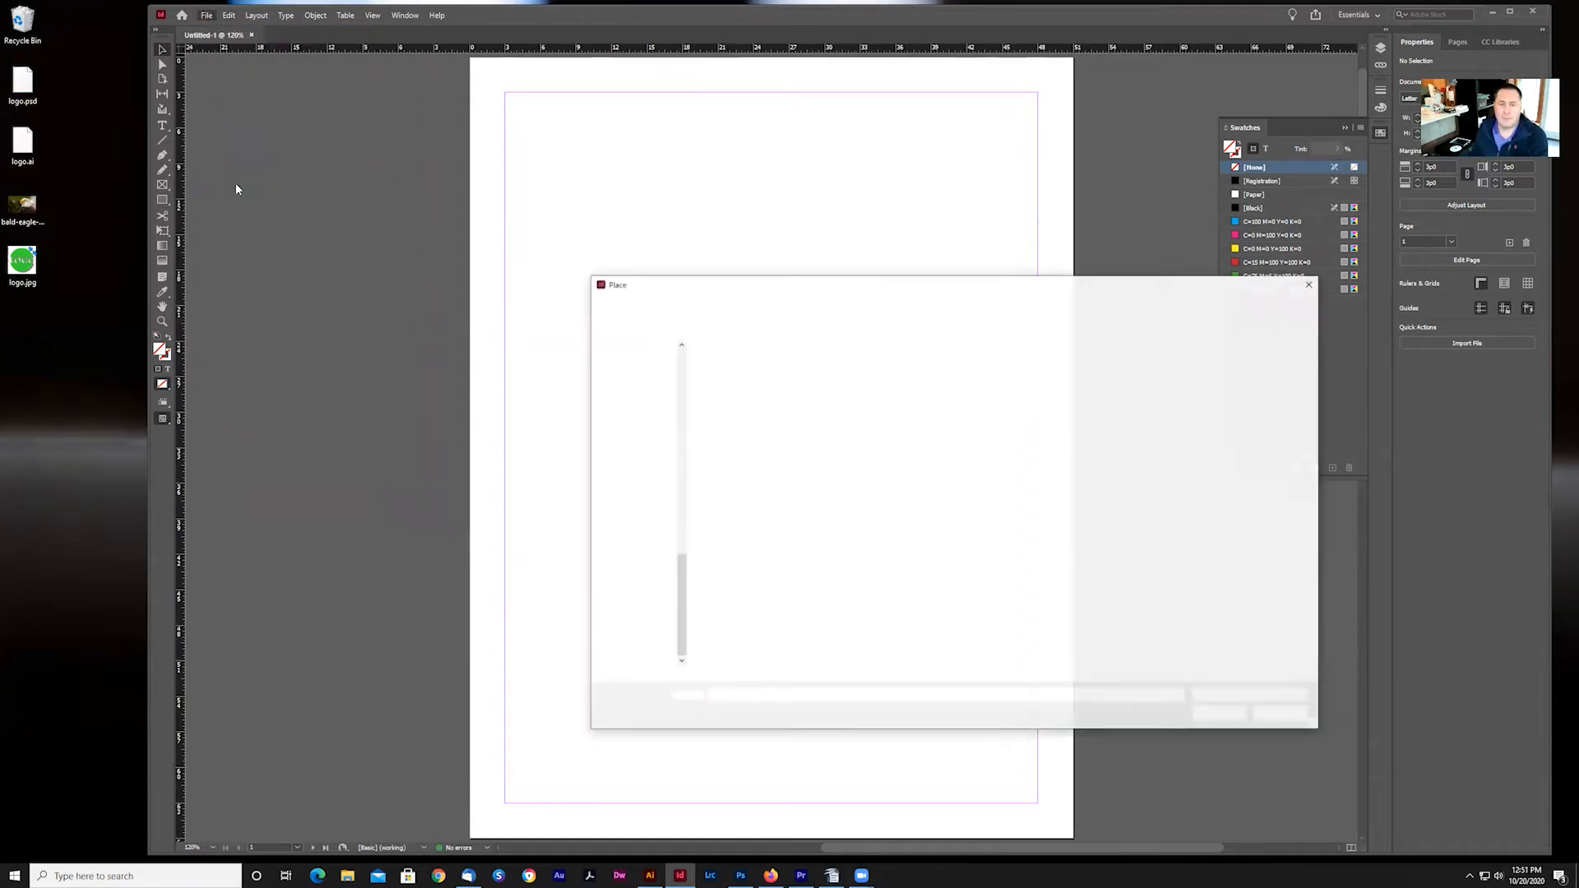
drag(680, 481, 678, 343)
click(635, 518)
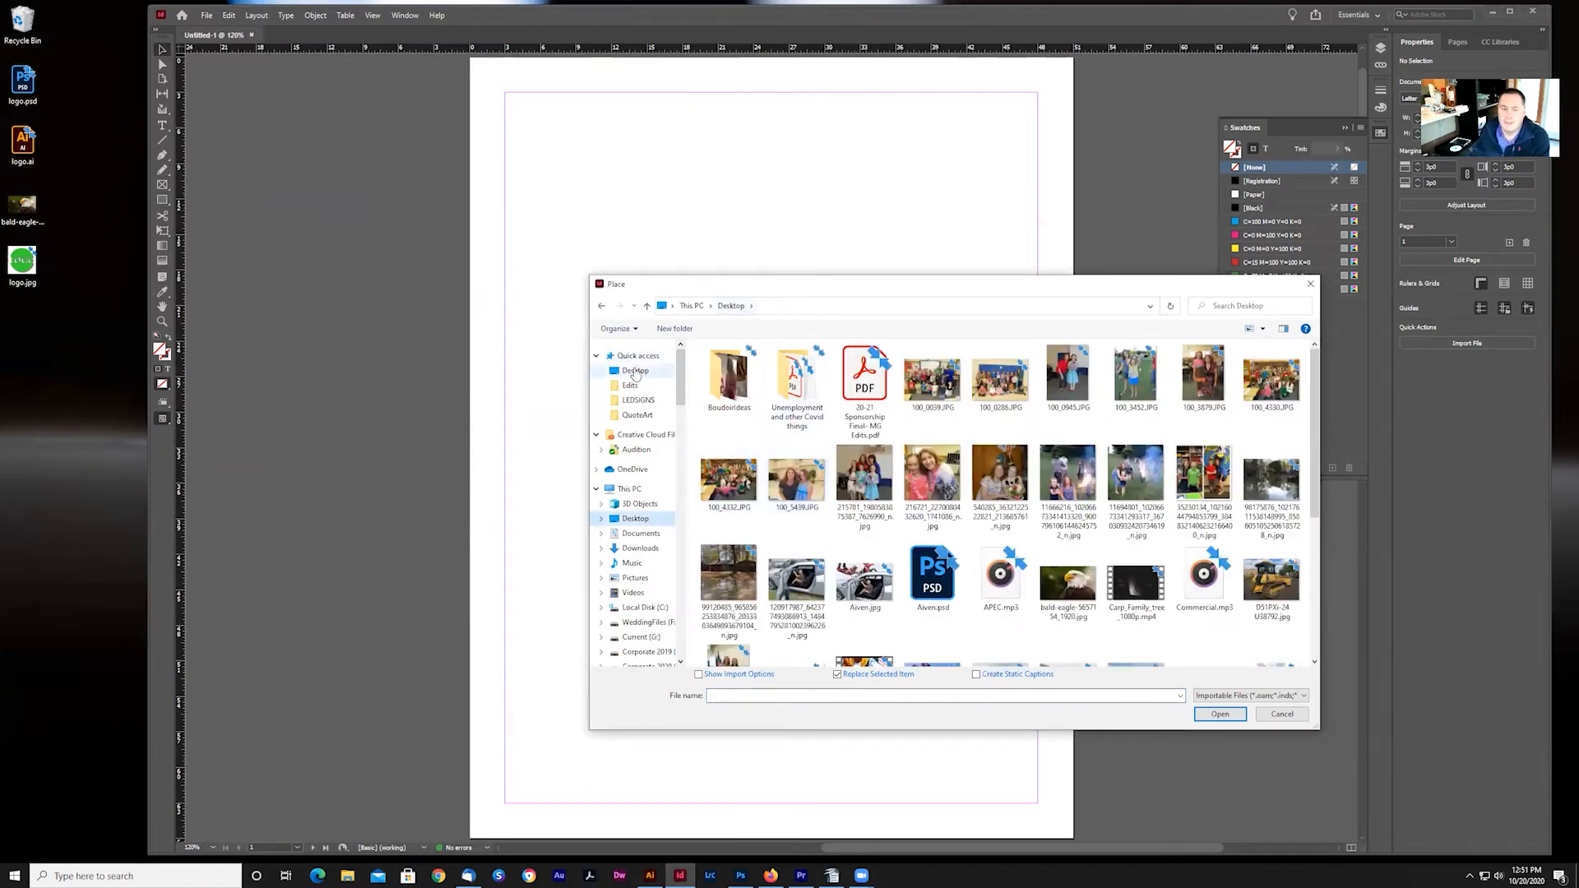
scroll(1014, 570, down, 3)
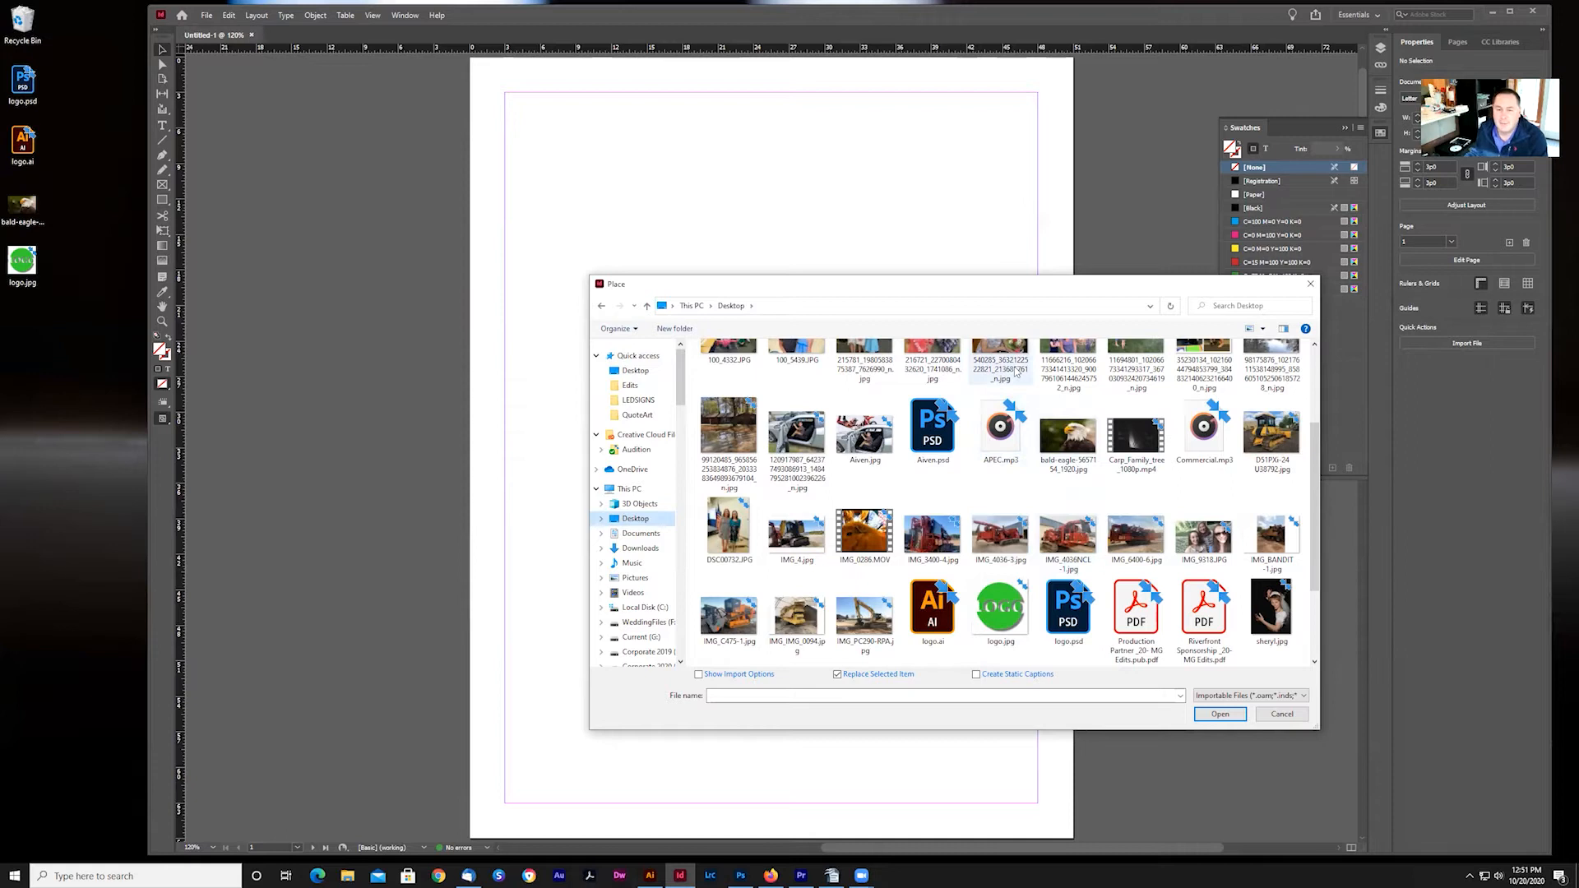
scroll(1073, 506, down, 2)
click(942, 536)
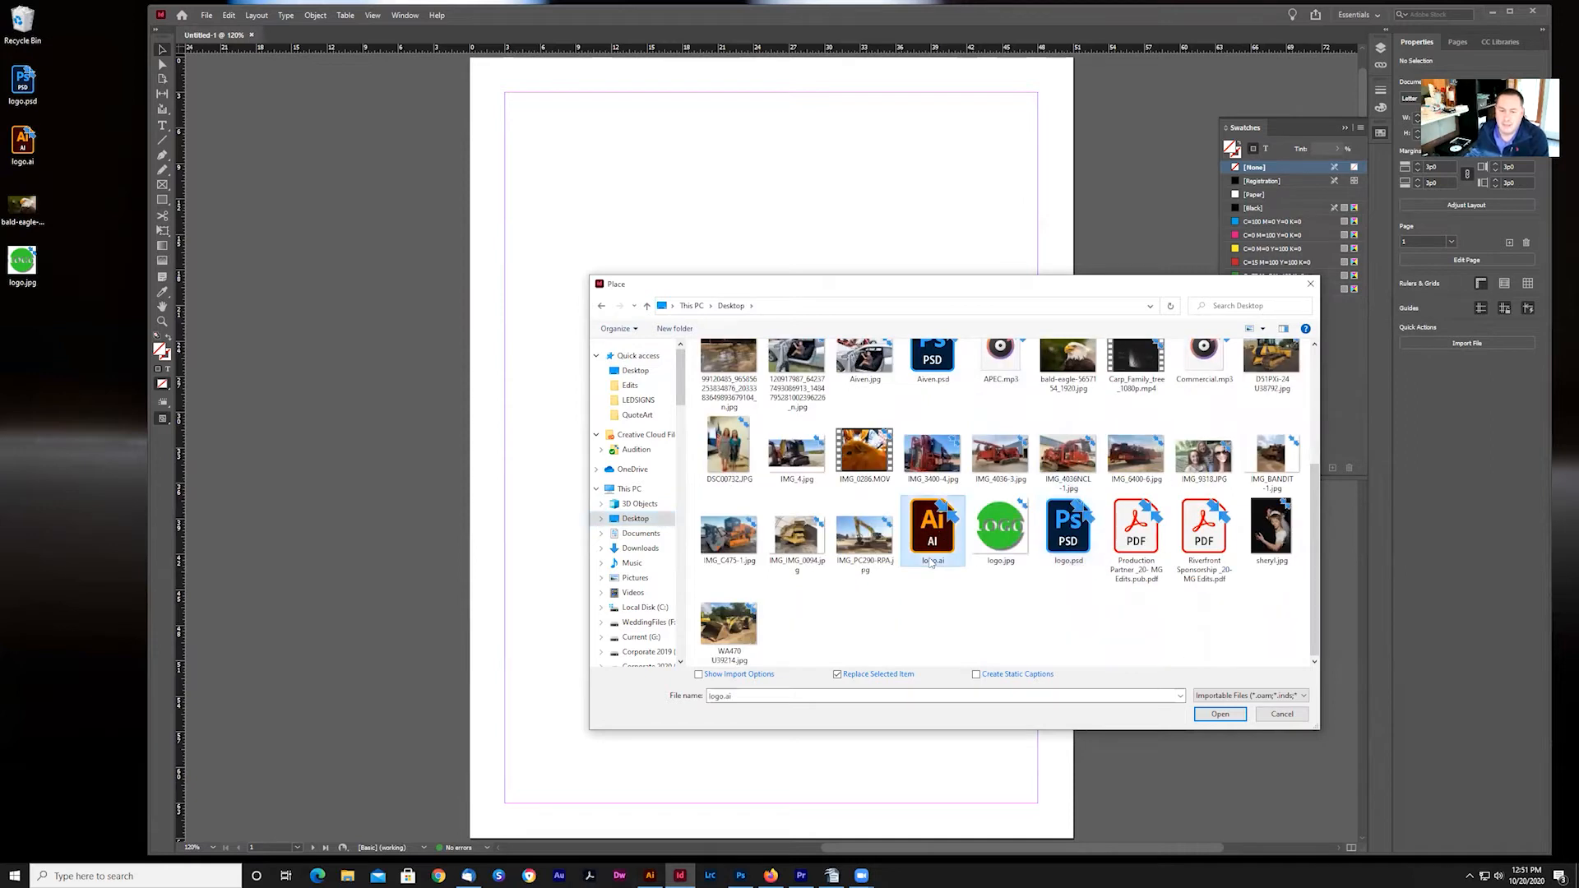
click(1069, 545)
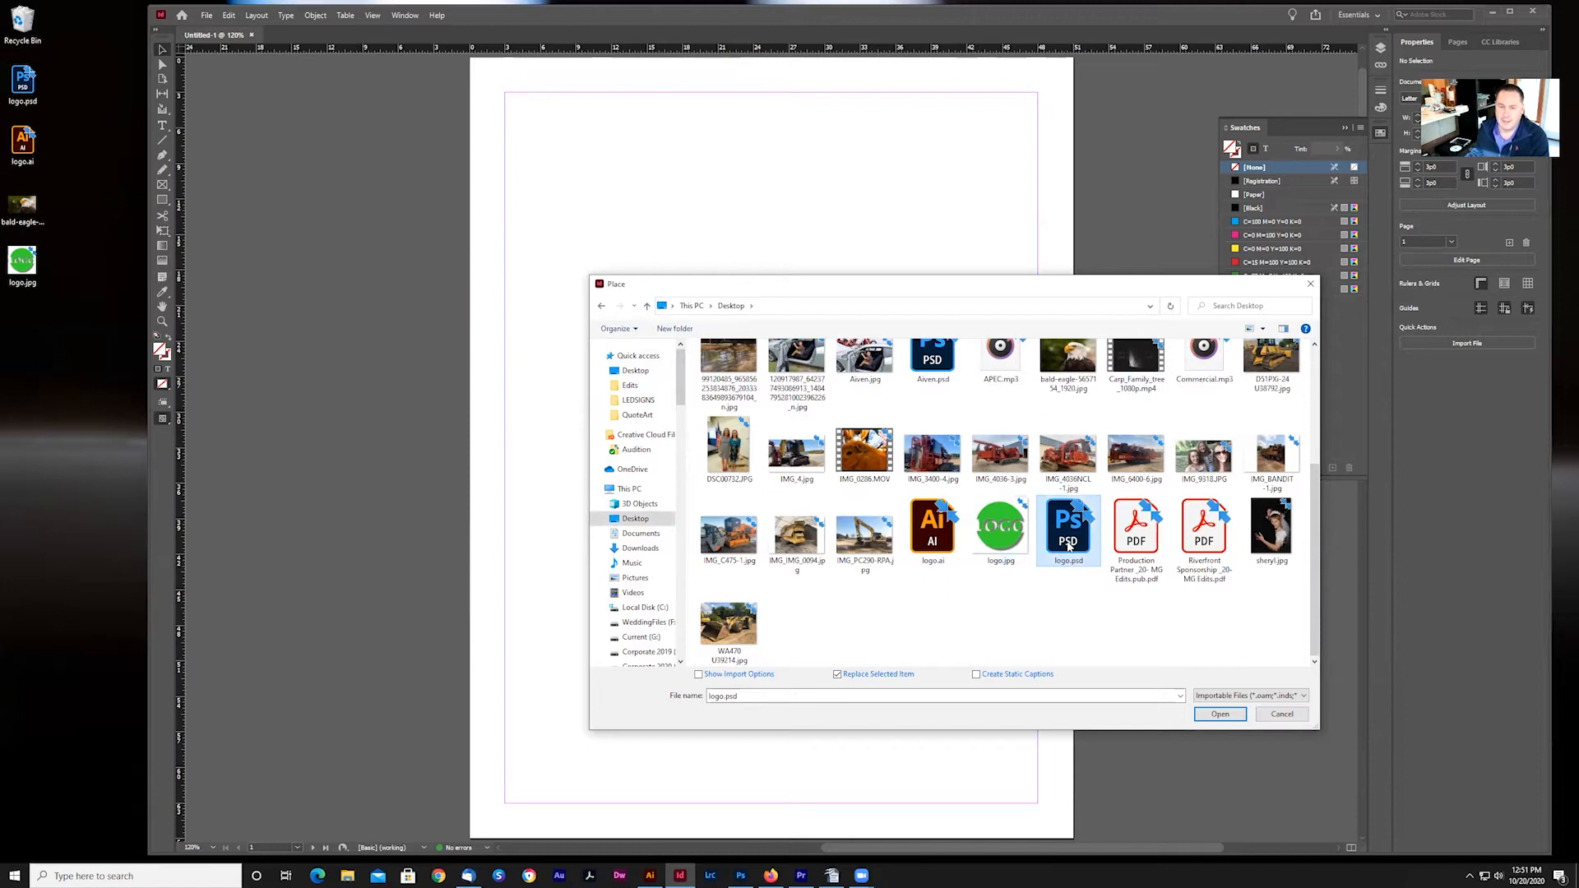
click(1058, 364)
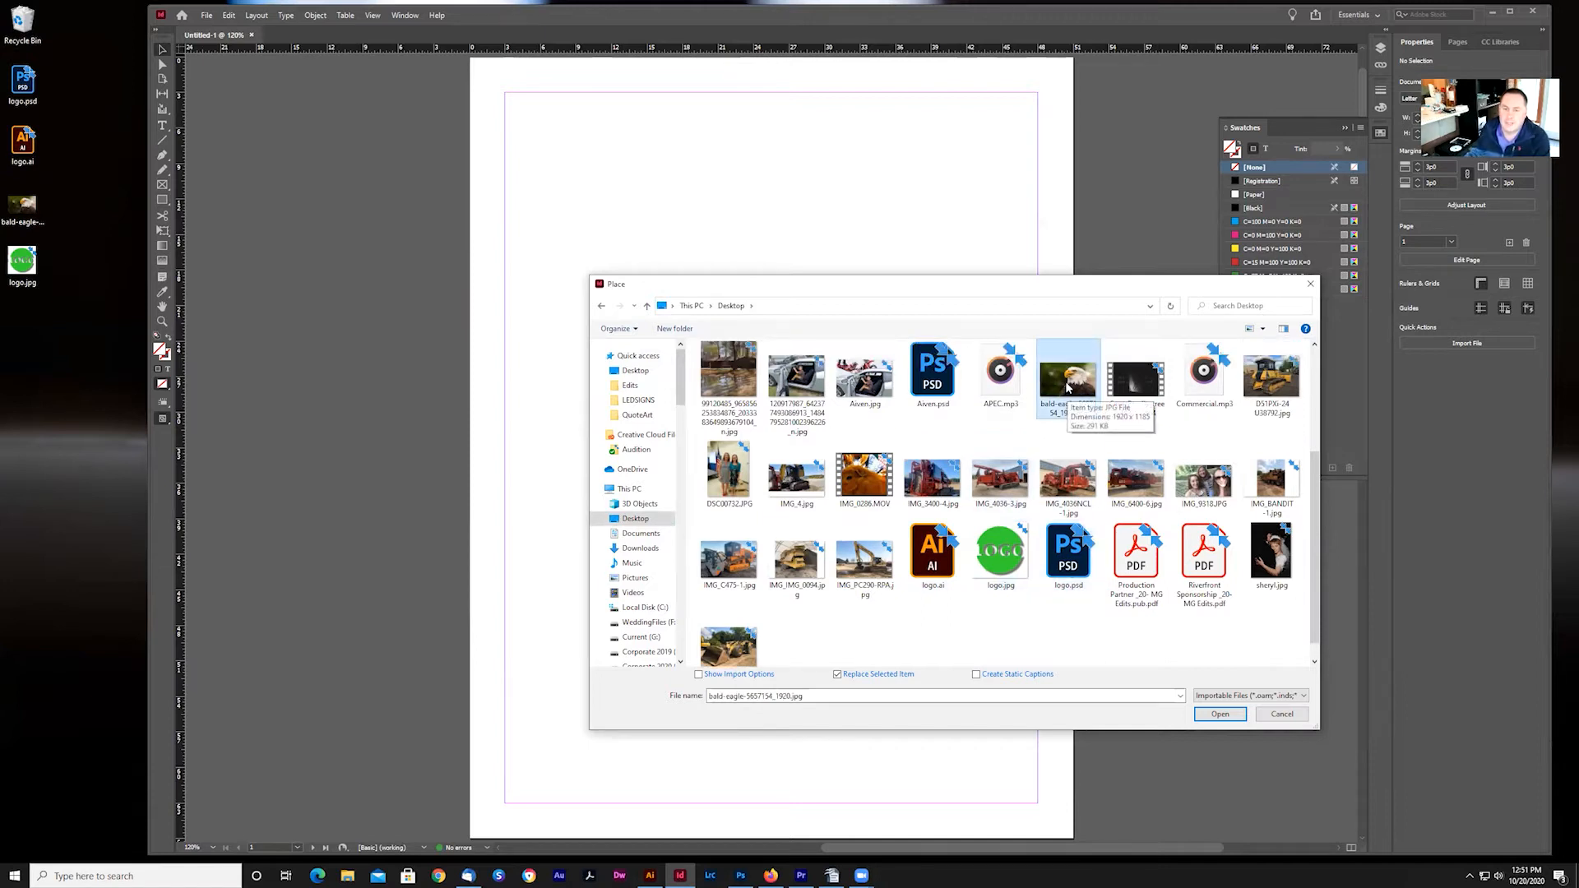
click(1221, 714)
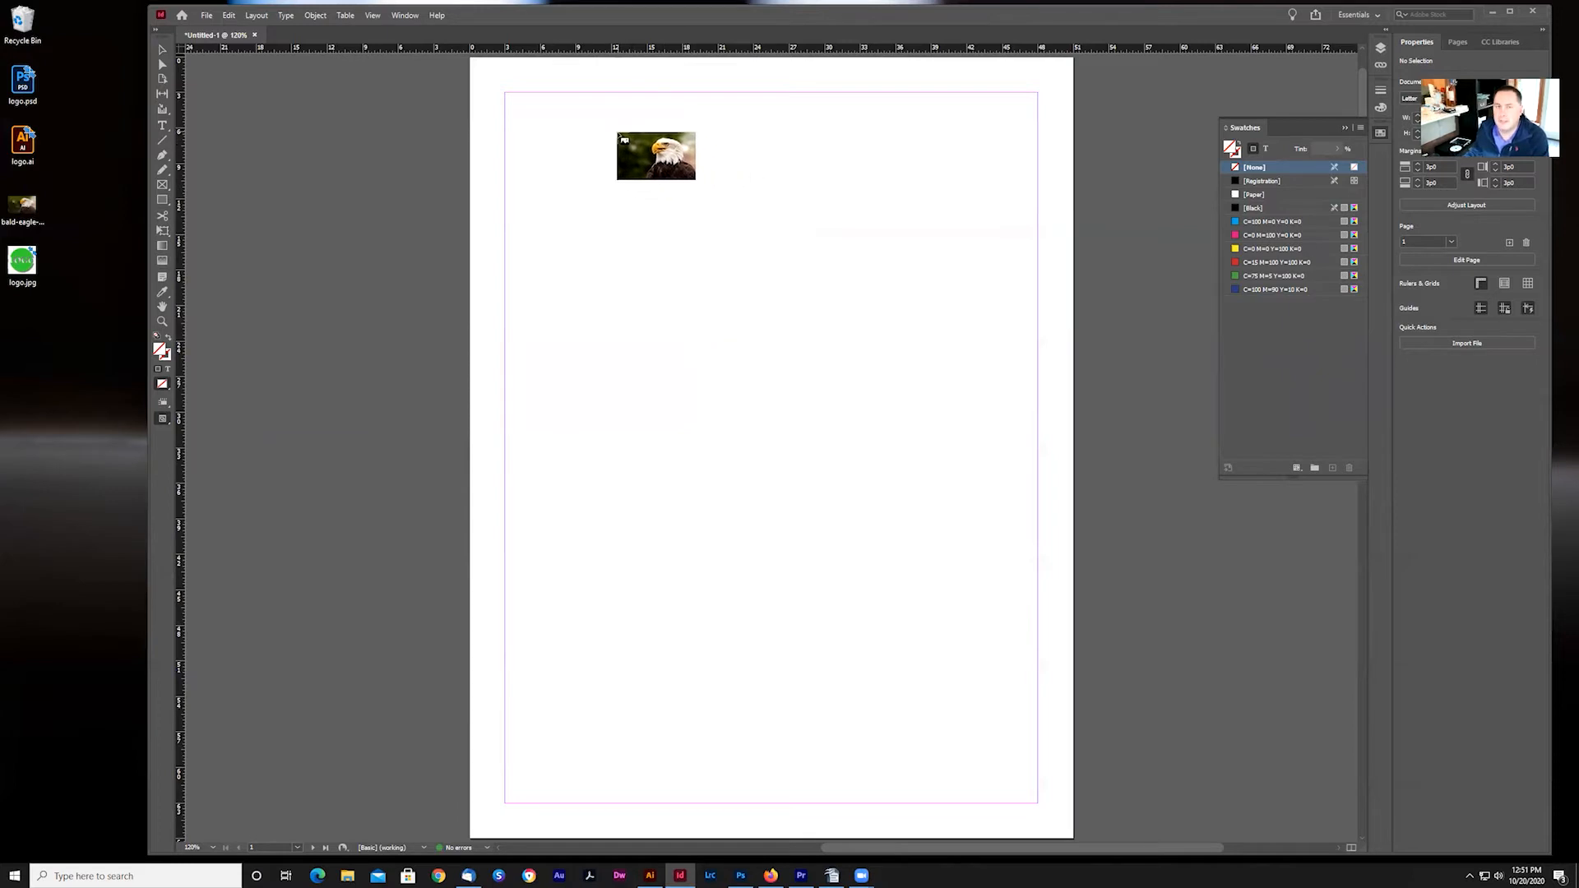
Step: Place the eagle photo at full size near the page's upper-left margin corner and undo the placement
click(526, 109)
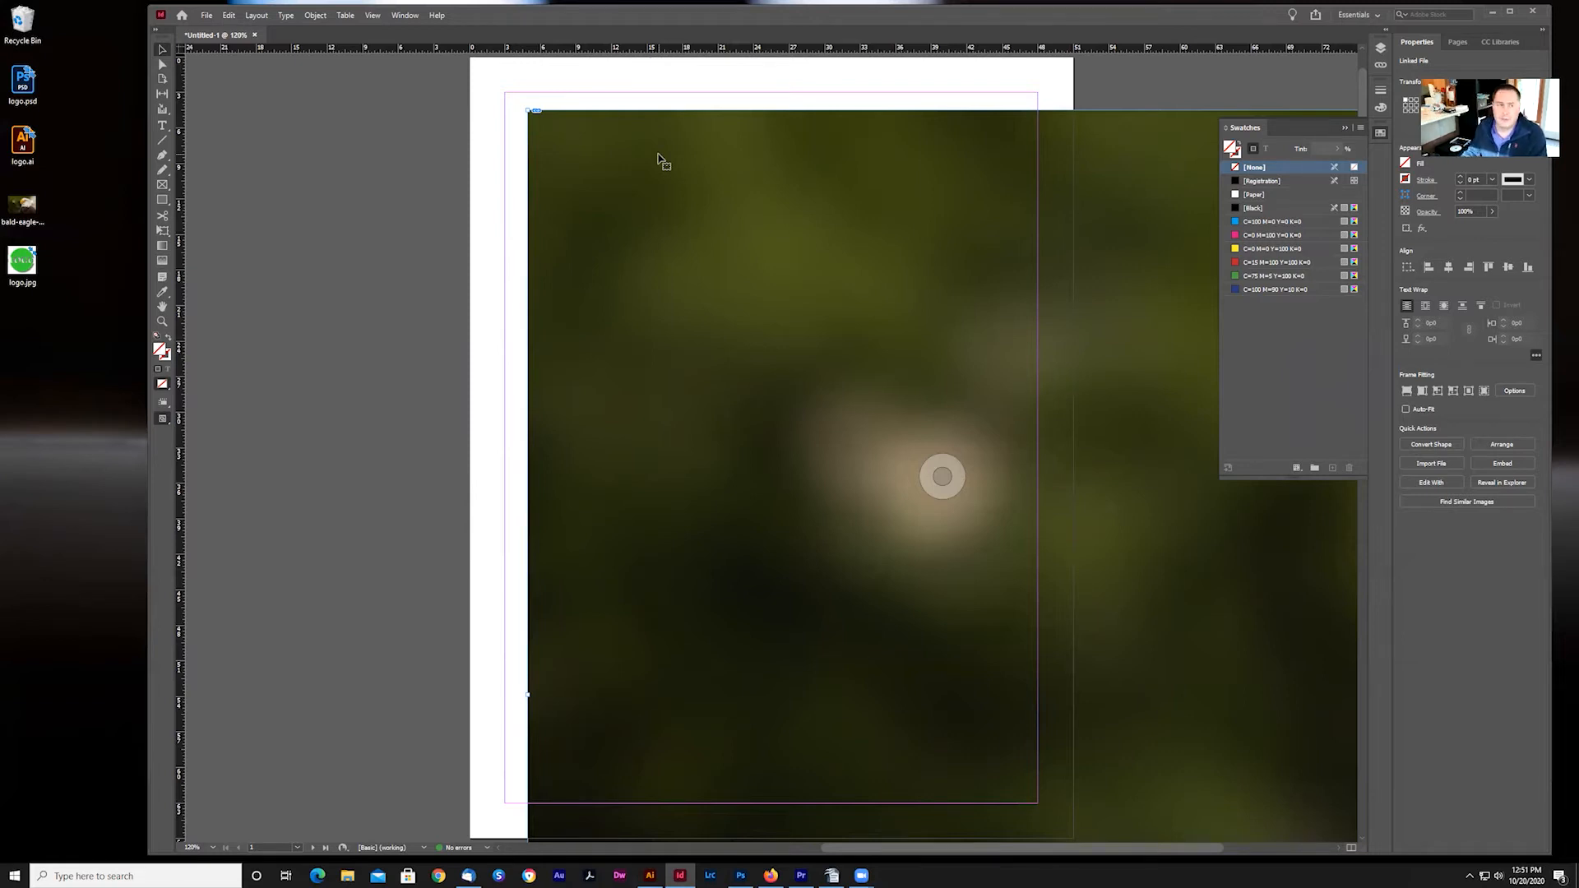
click(229, 15)
click(235, 30)
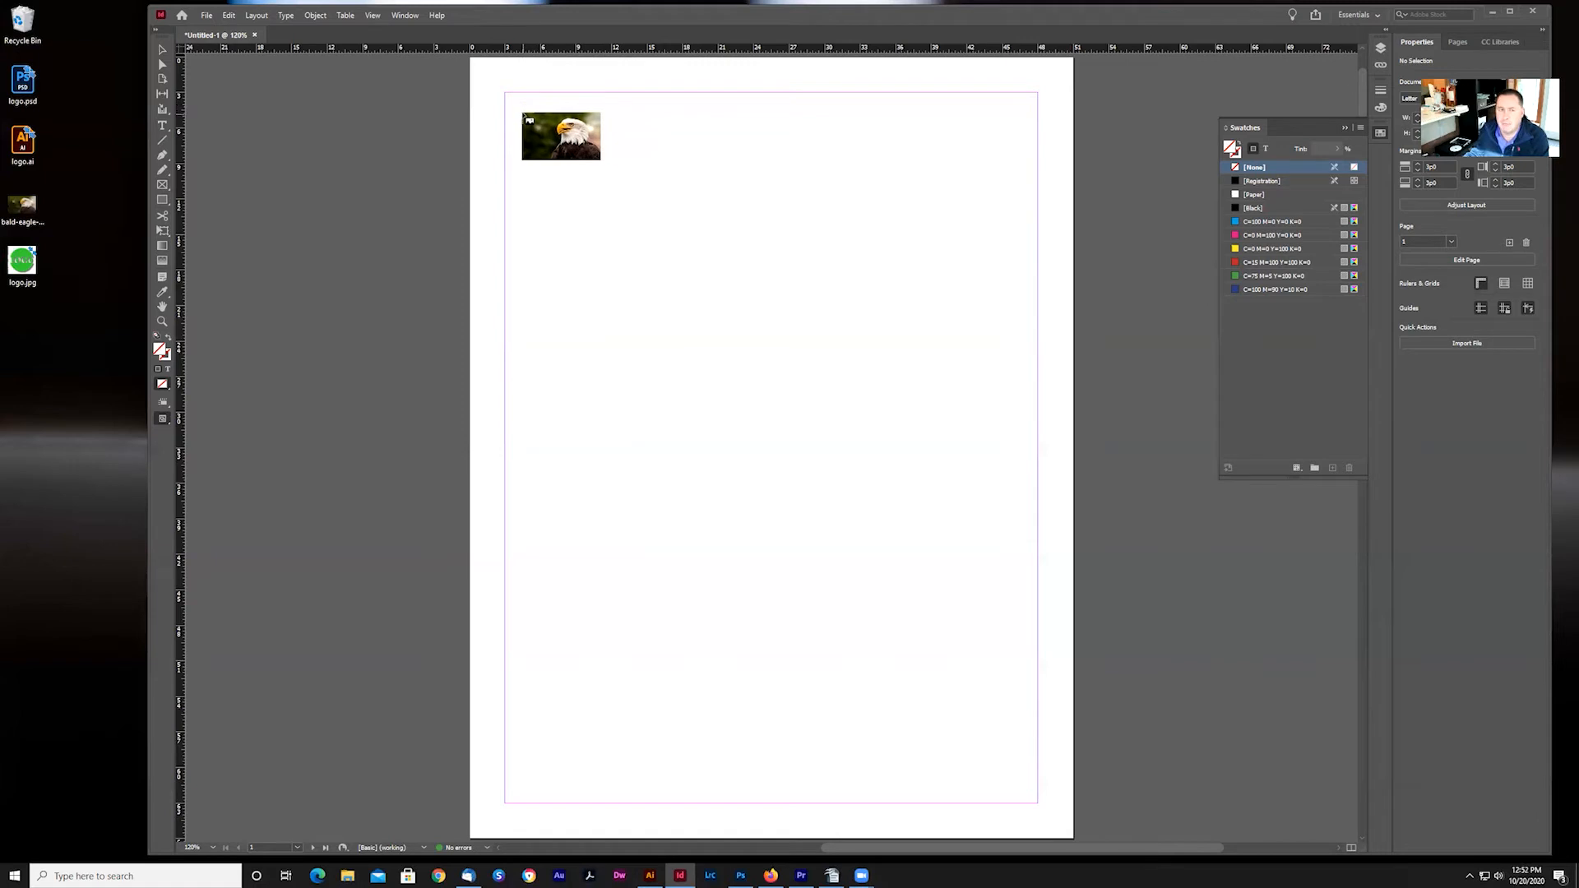
Step: Place the eagle photo in a proportional frame spanning most of the page width, starting near the upper-left margin corner
drag(523, 108, 935, 402)
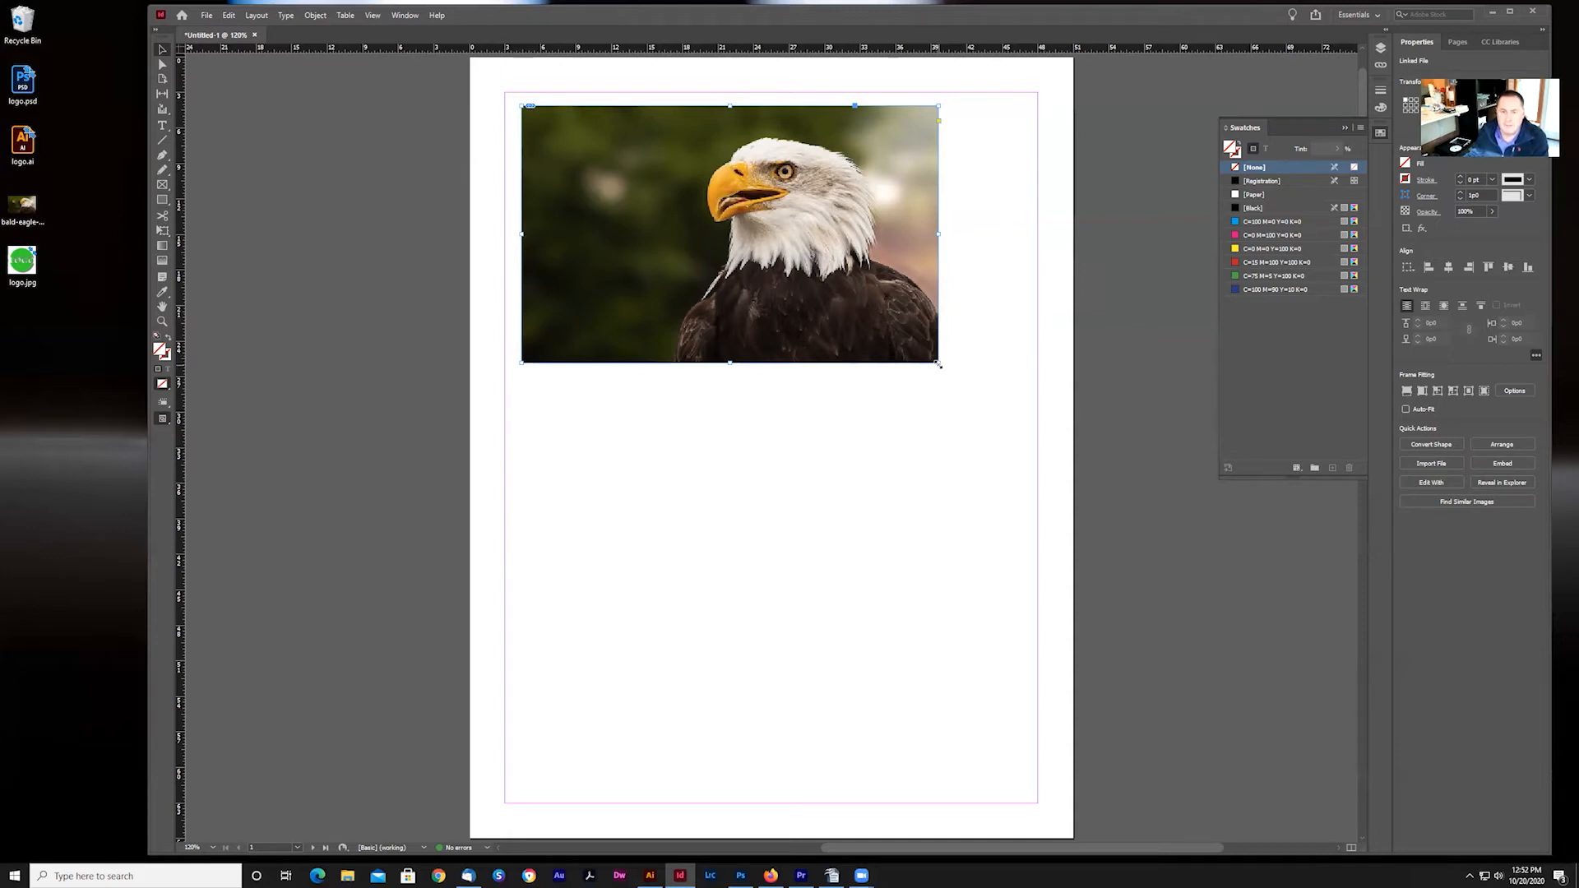
Step: Shrink only the eagle photo's frame from its lower-right corner in two separate trials, undoing each resize
drag(939, 364, 722, 228)
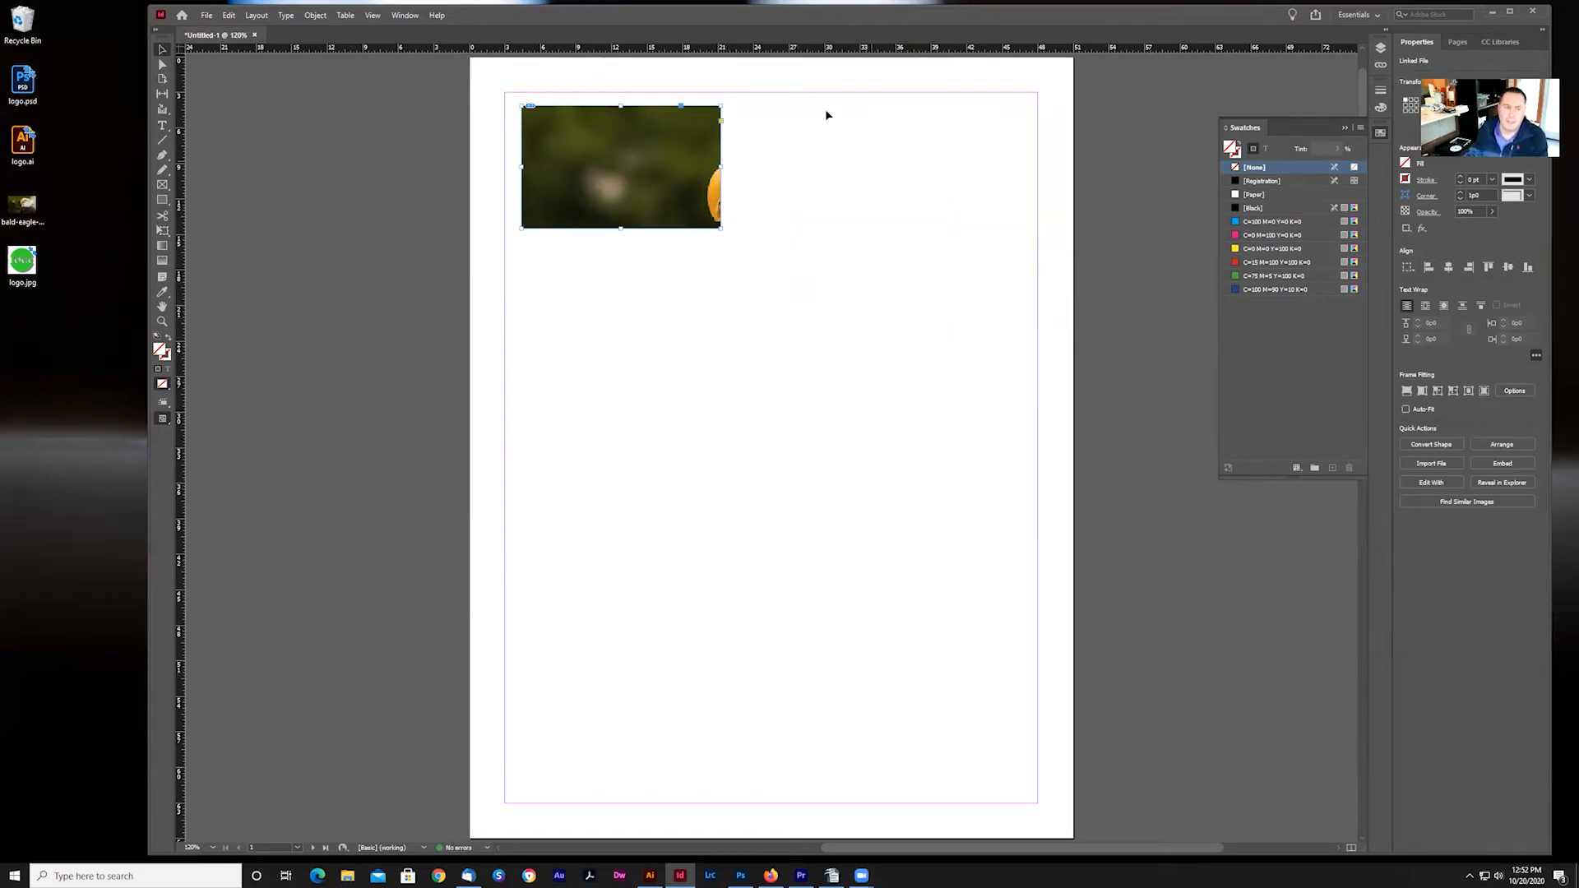
click(230, 18)
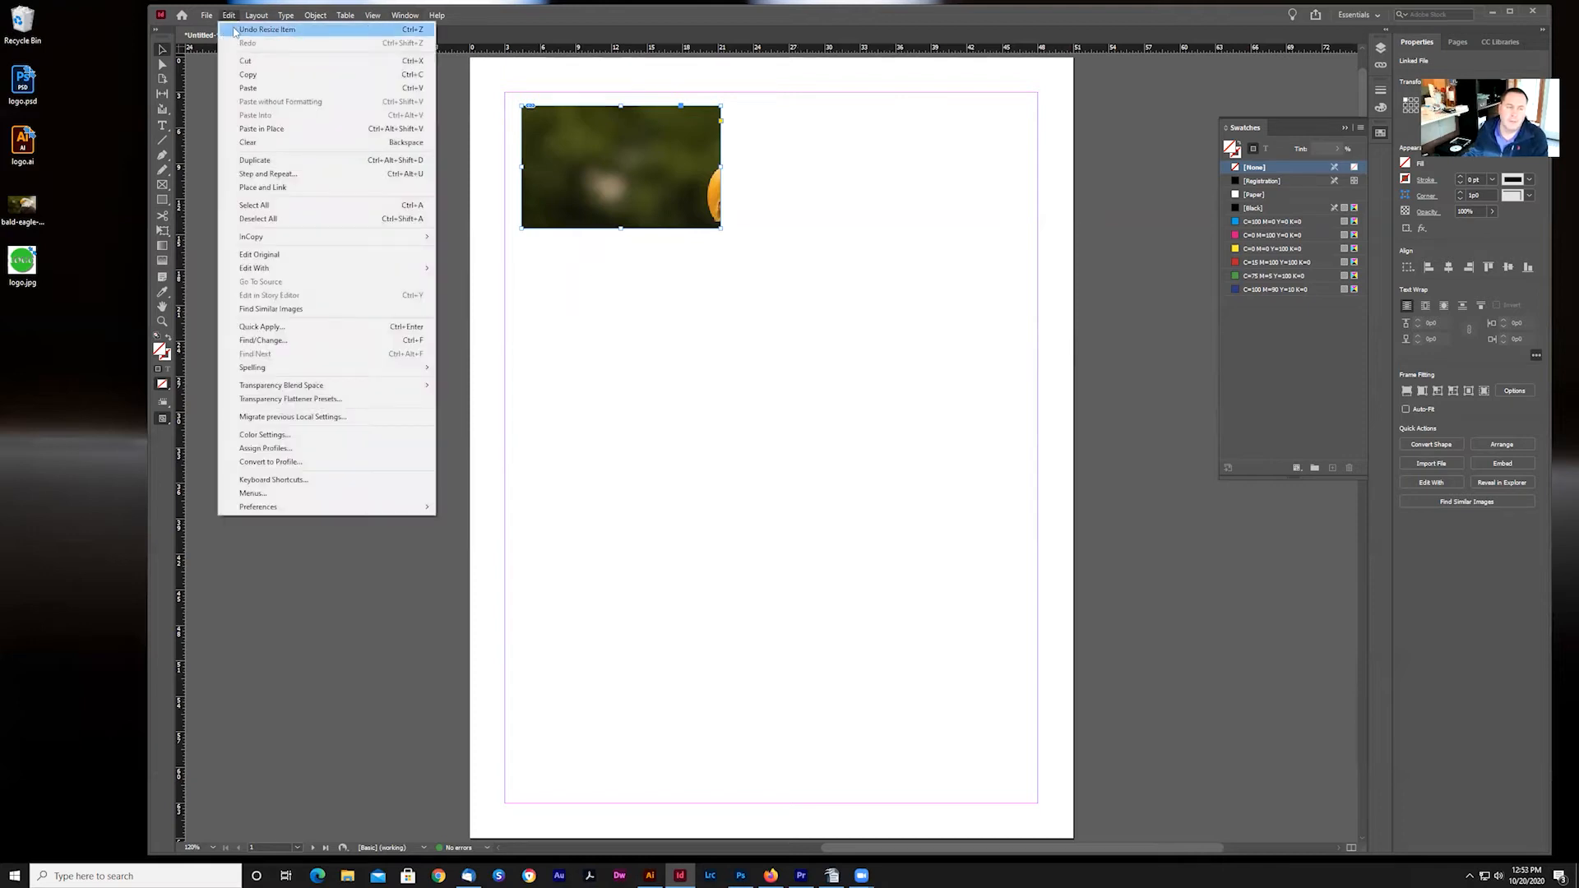
click(255, 30)
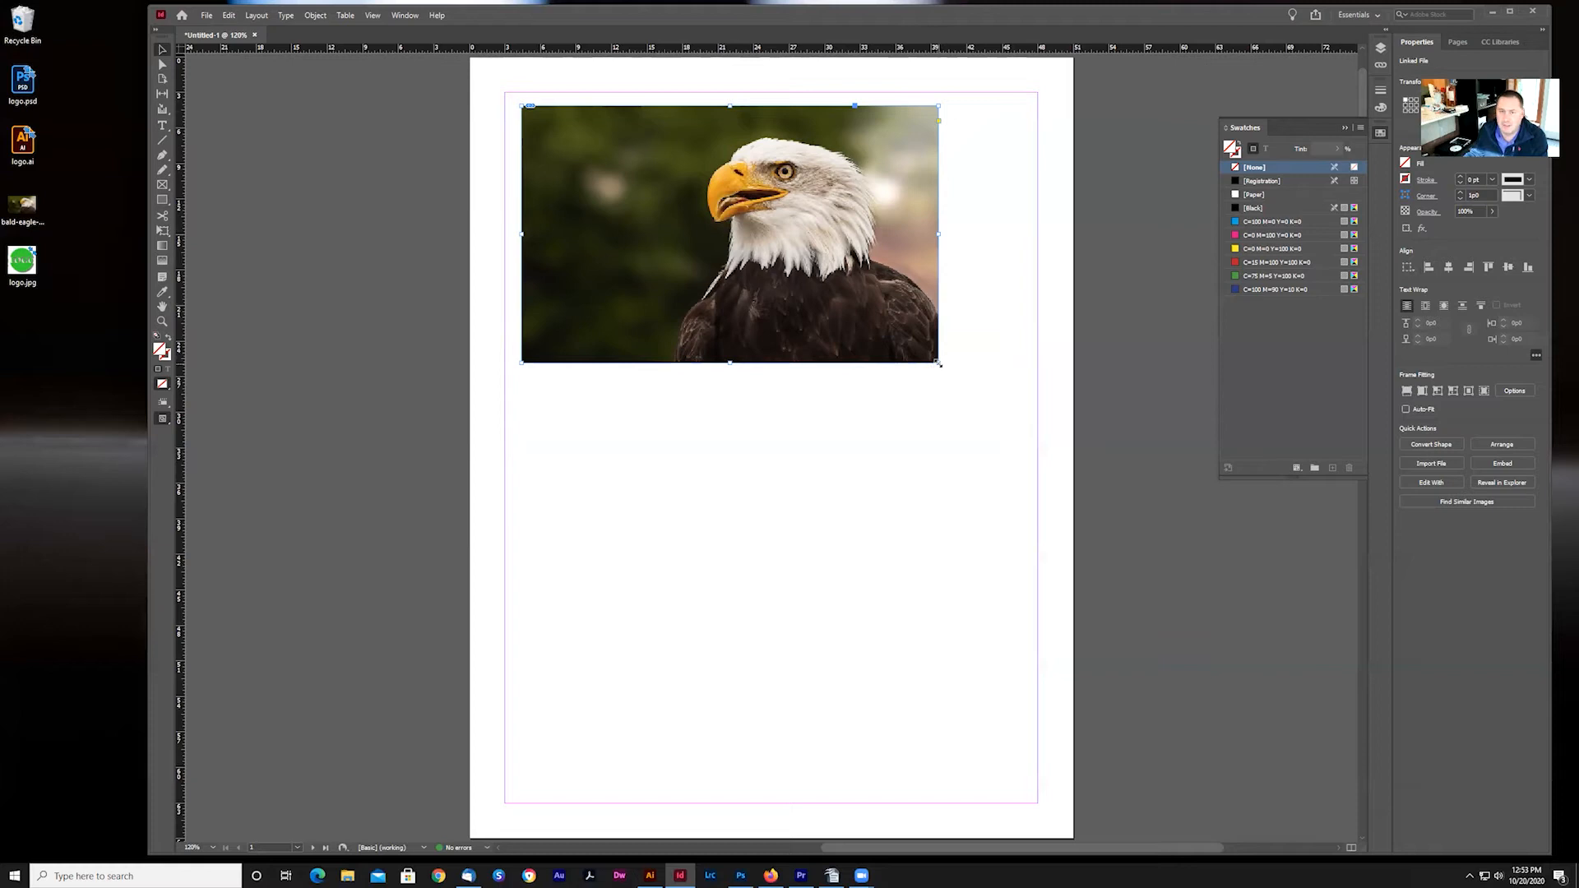
drag(938, 363, 770, 262)
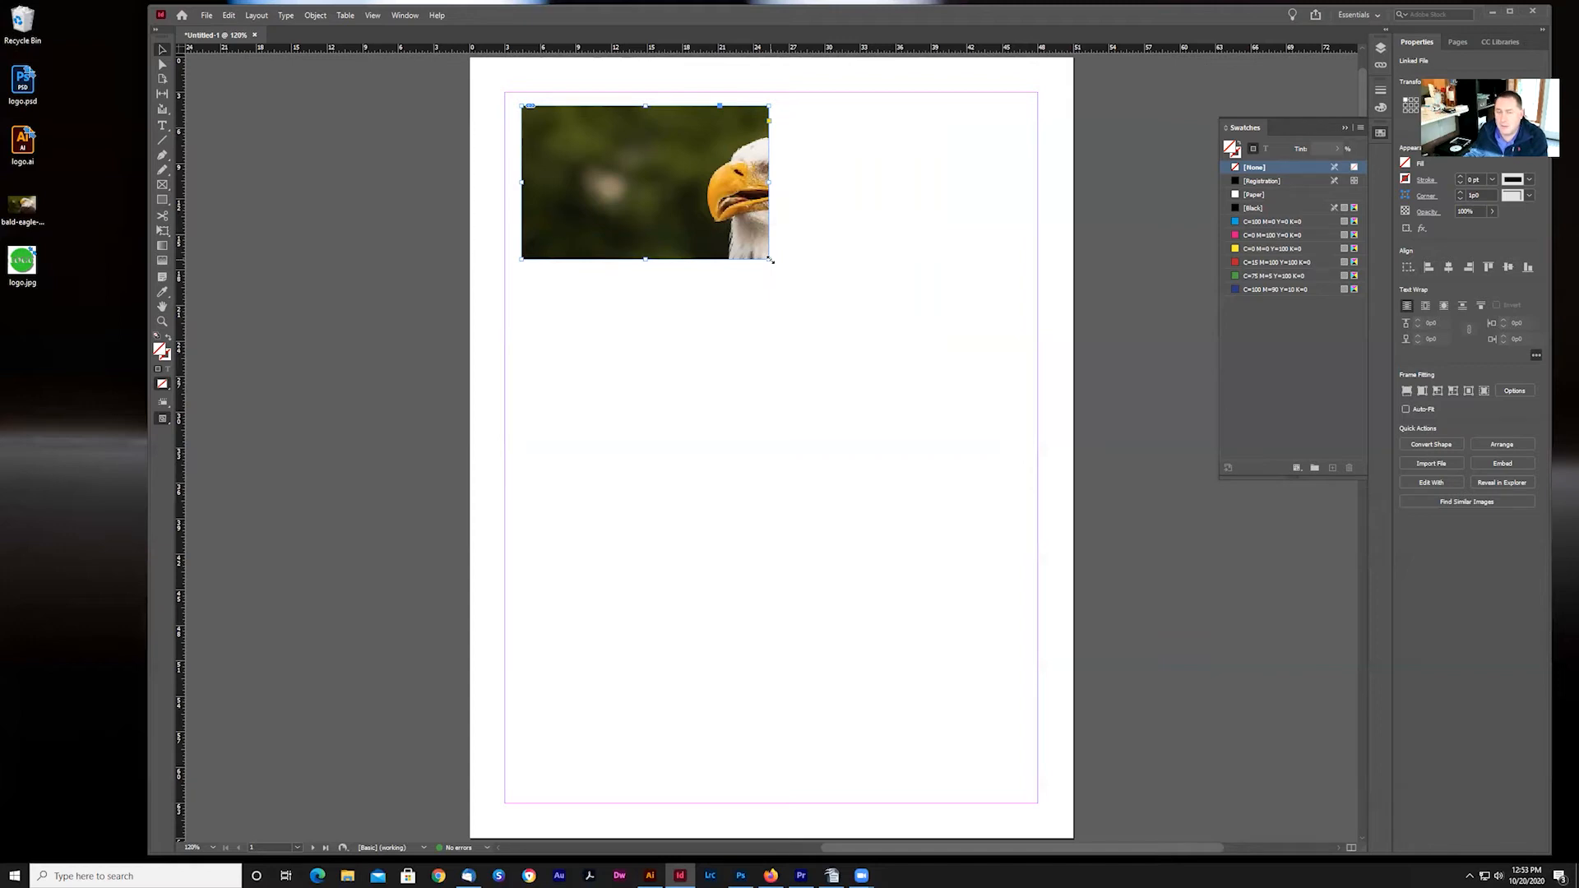
key(ctrl+z)
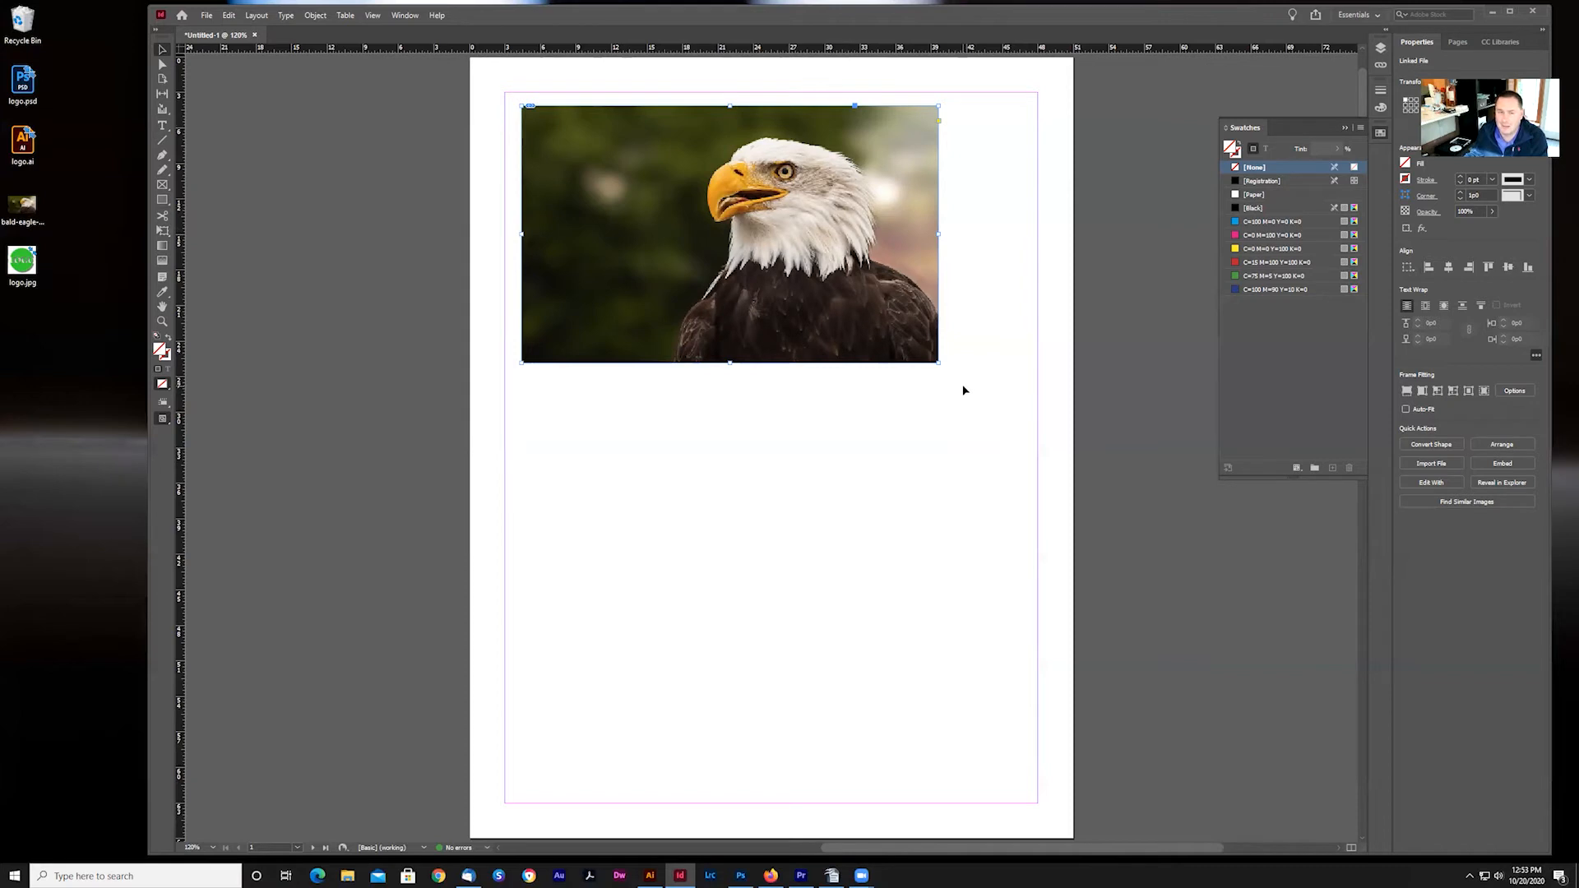
Step: Scale only the eagle image inside its frame to about half size and restore it to fill the frame
double_click(905, 152)
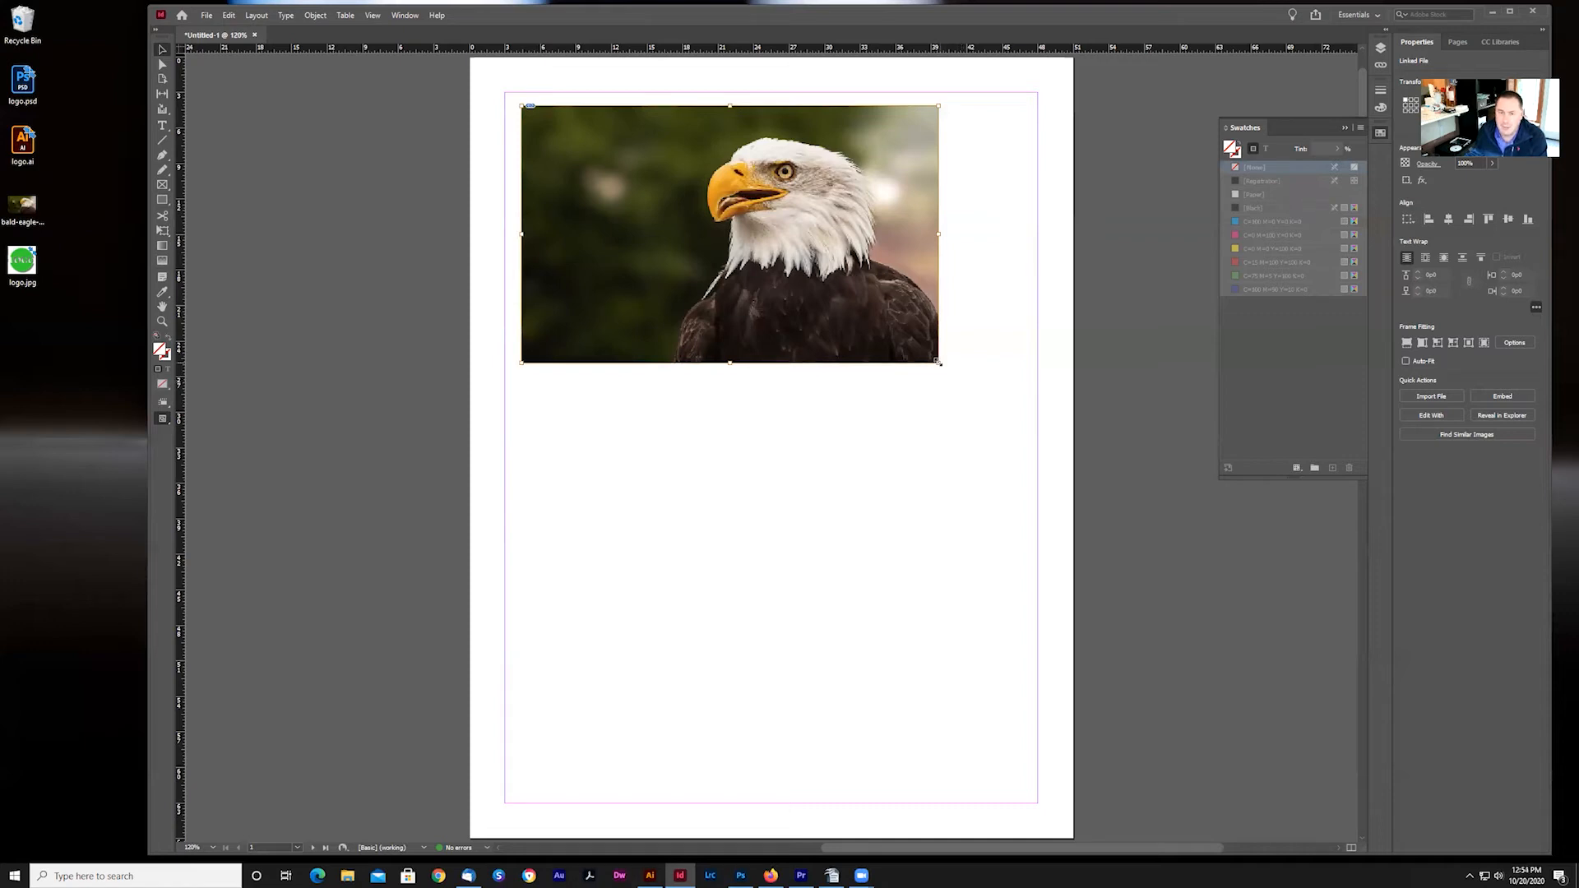
drag(939, 362, 715, 225)
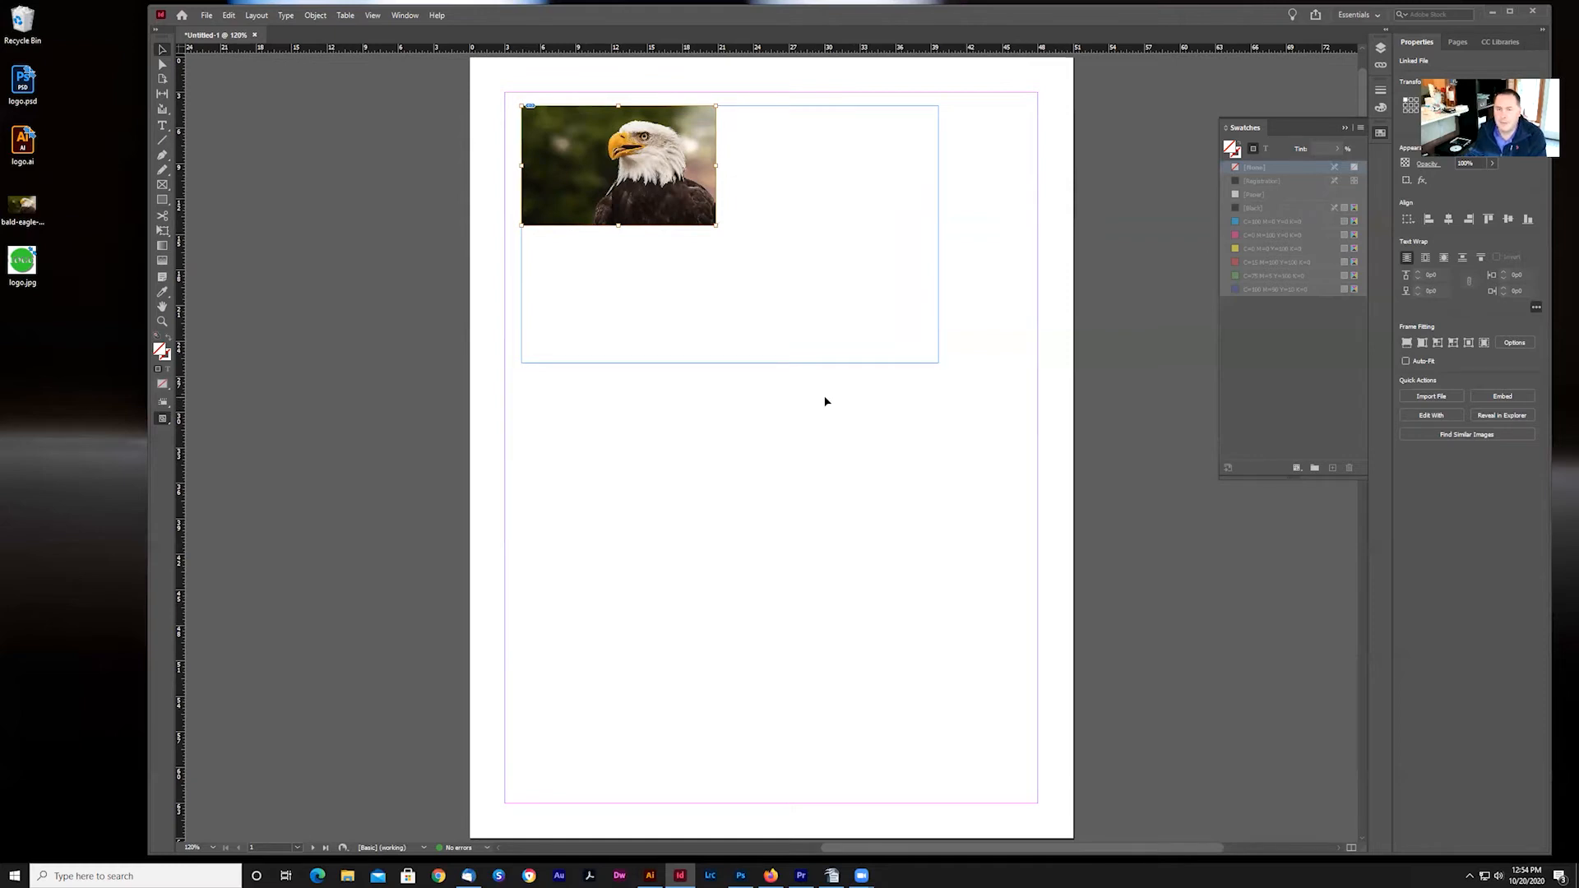
key(ctrl+alt+shift+c)
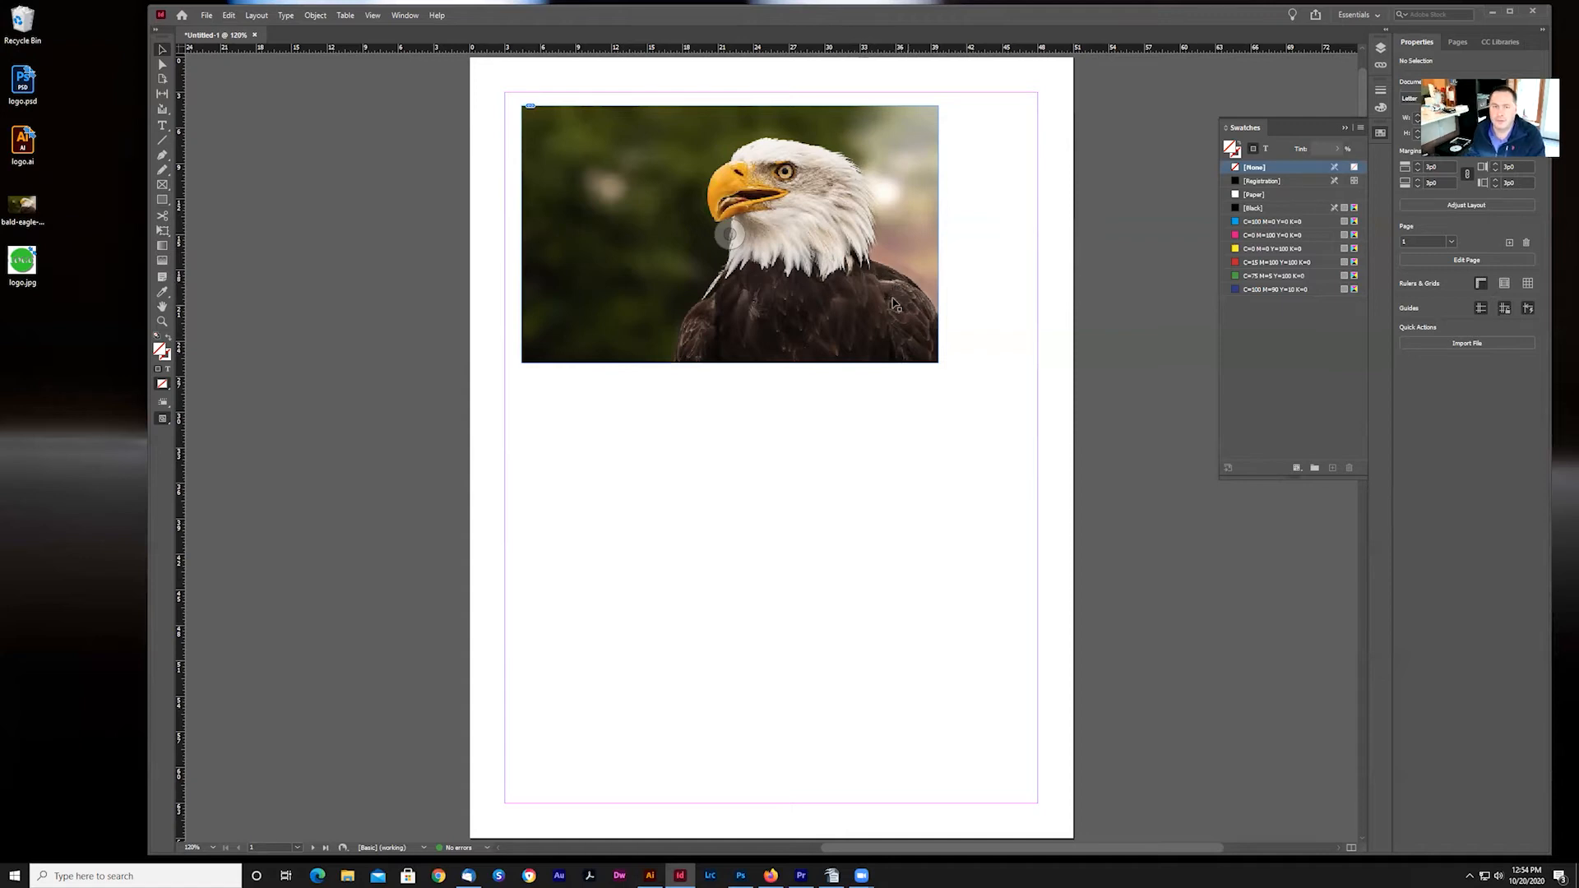
Step: Scale the eagle photo's frame and content down together to slightly over half size and undo the resize
click(934, 298)
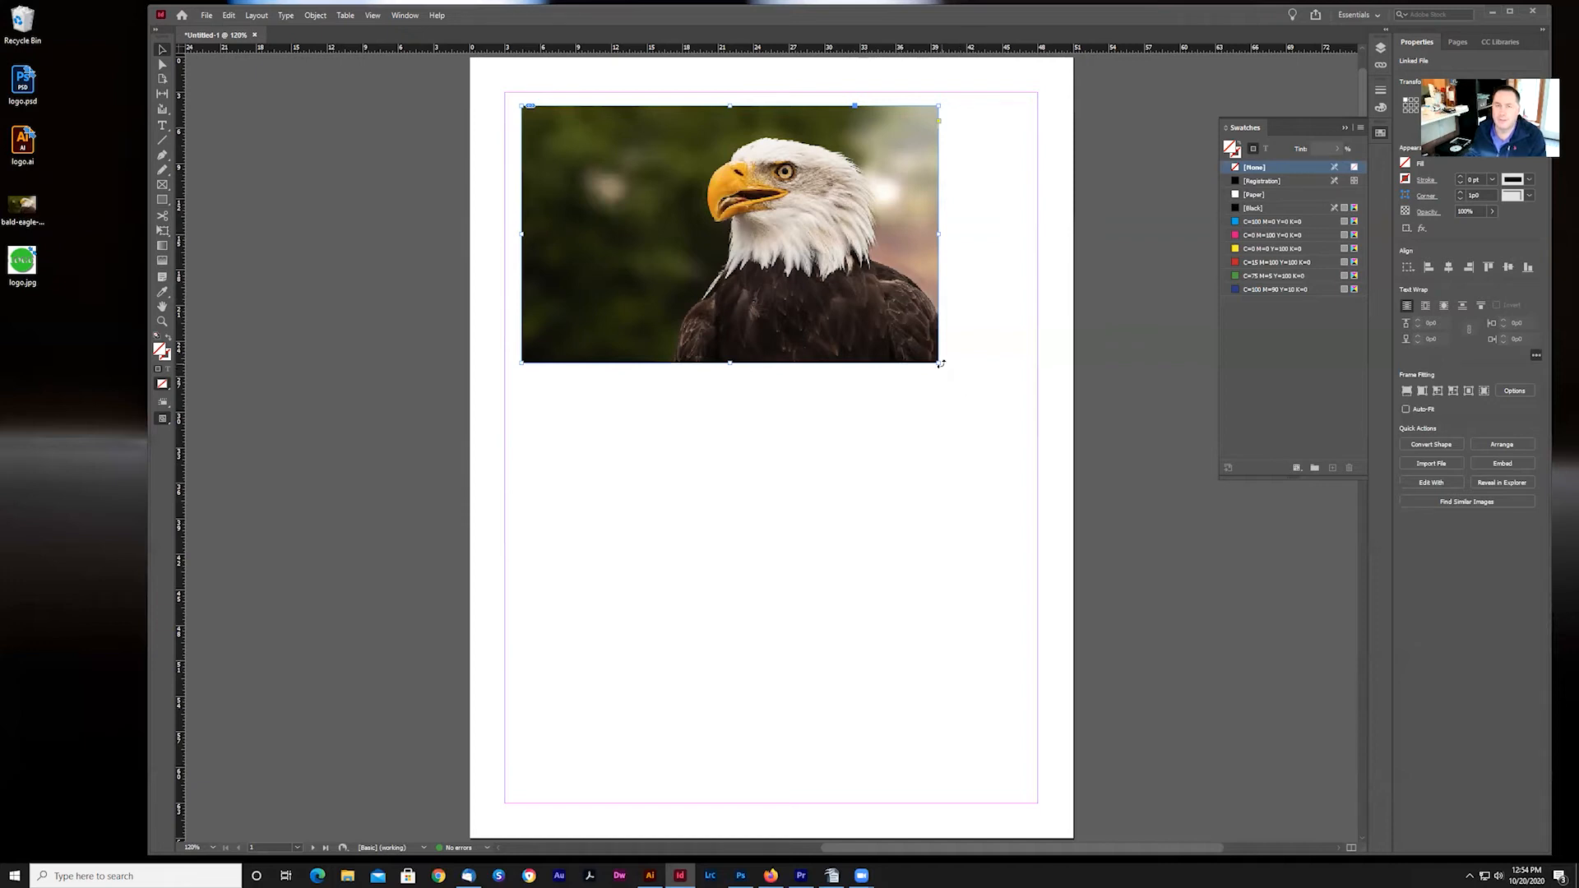
drag(940, 363, 746, 243)
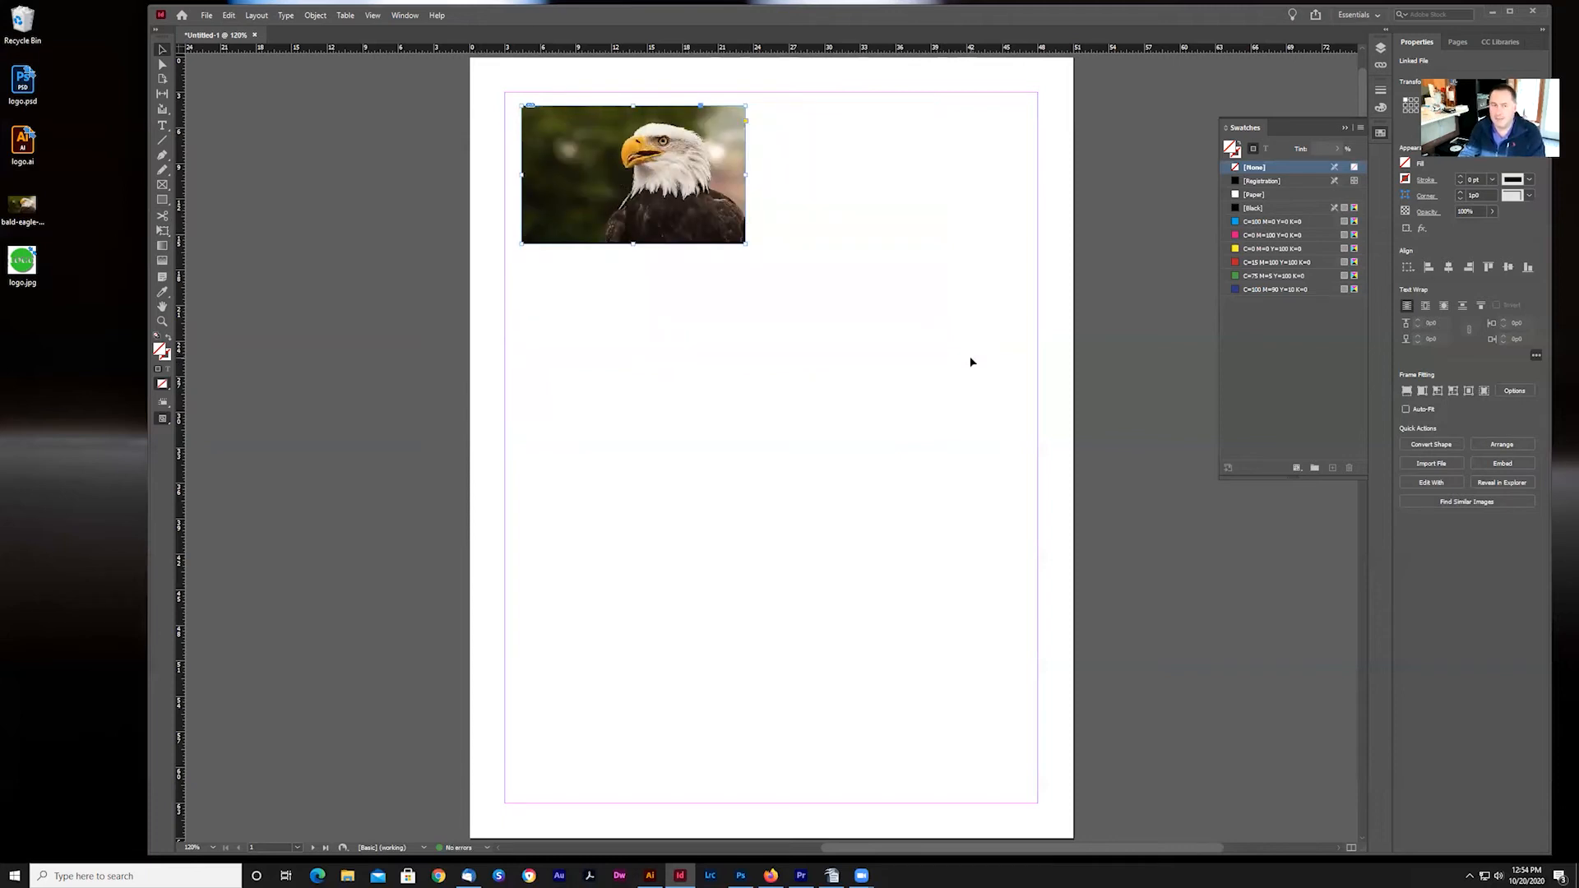
key(ctrl+z)
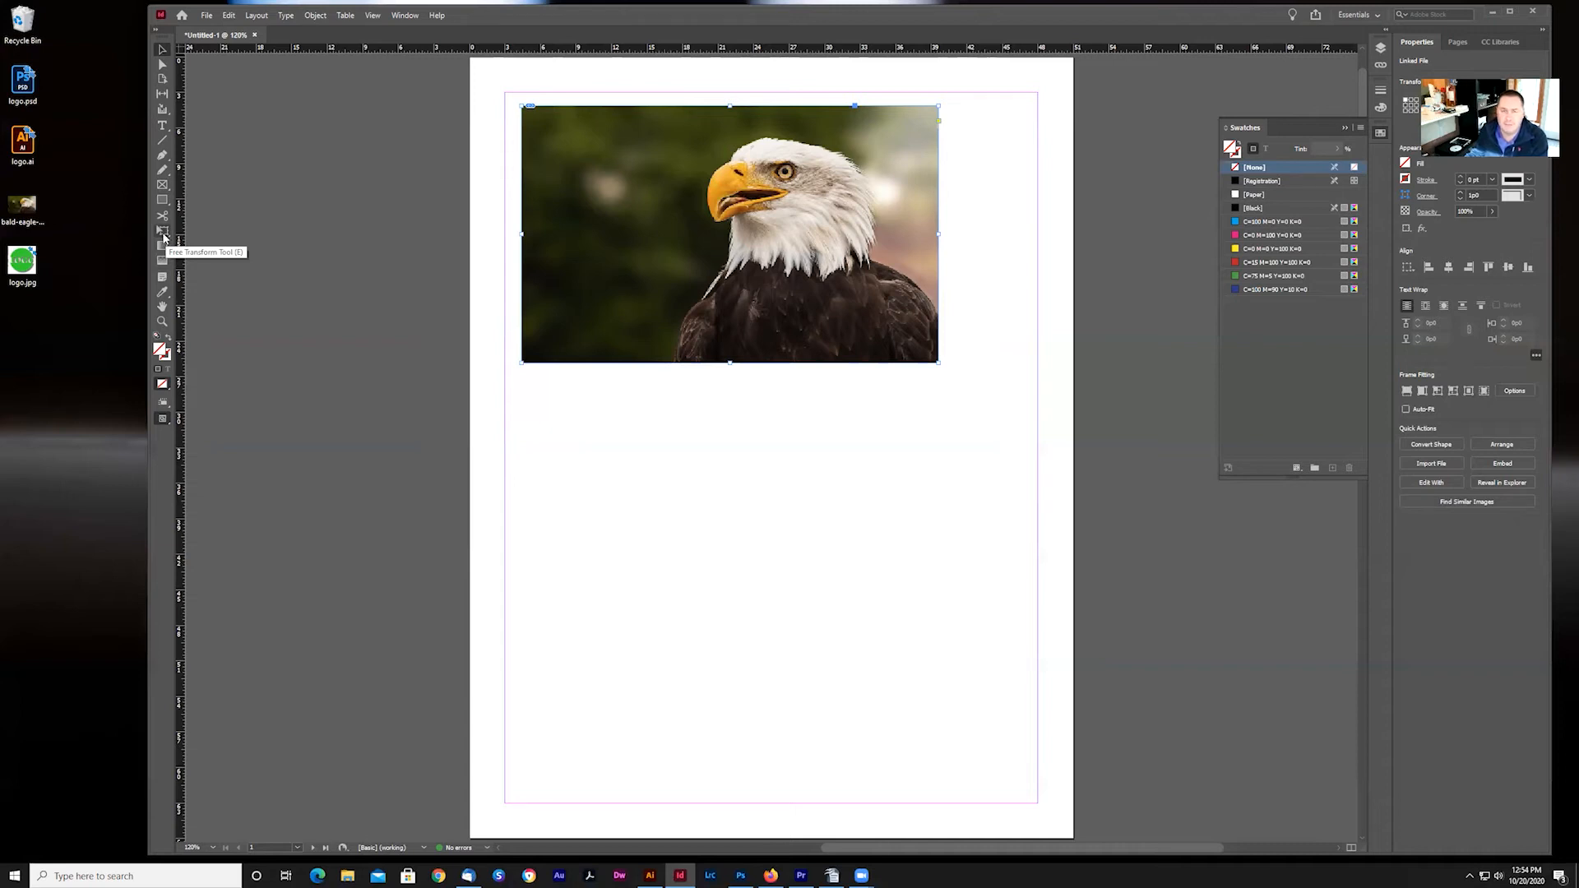
Step: Scale the eagle photo and its frame together to about half size with the Free Transform tool
click(164, 236)
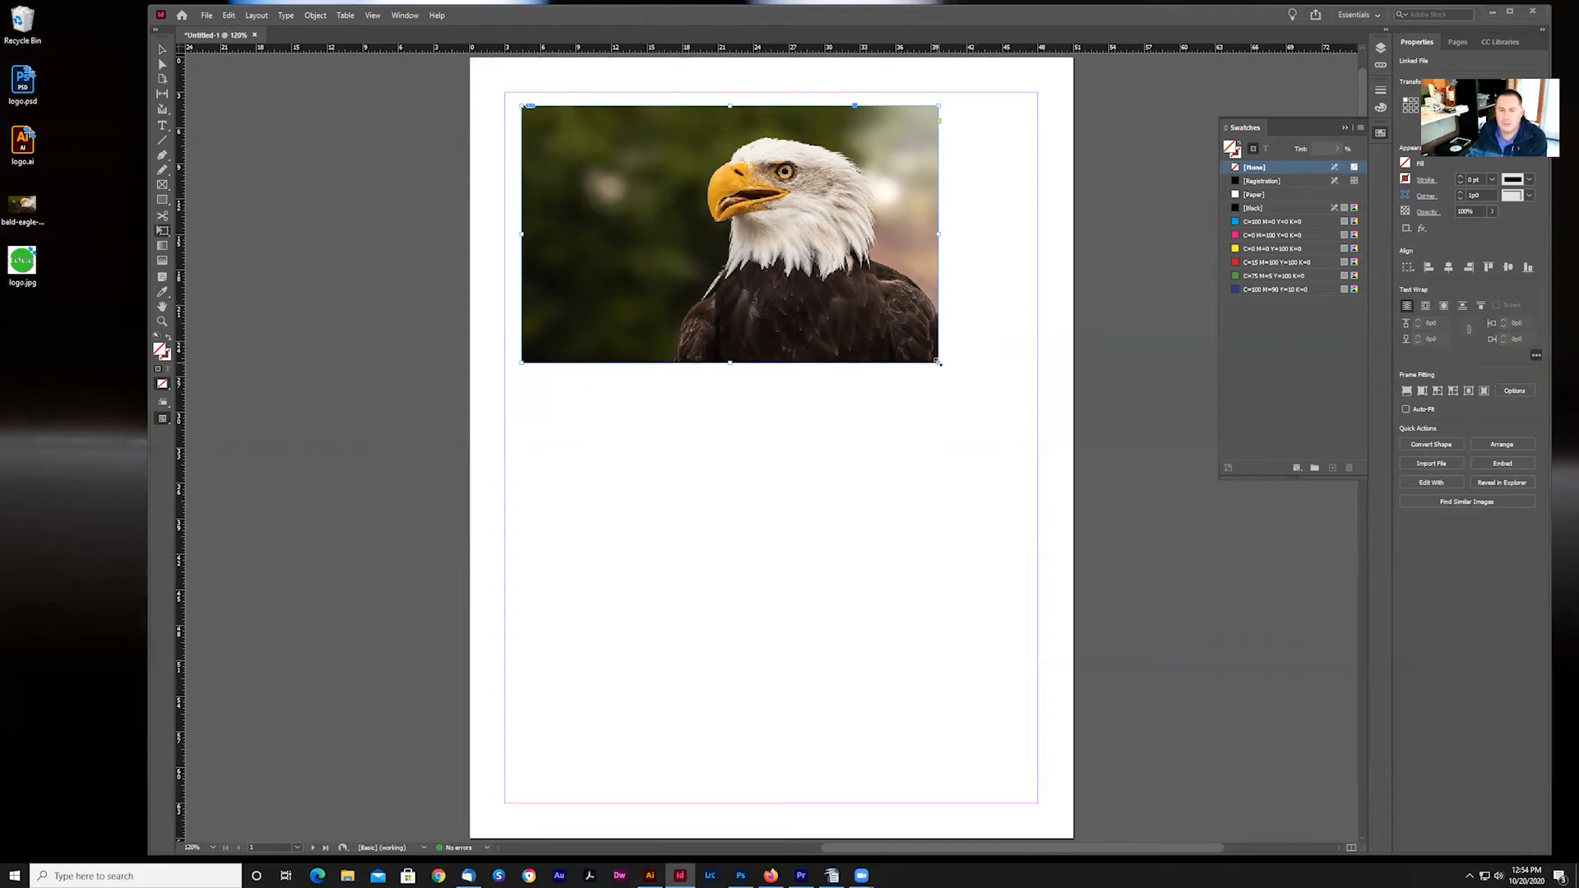
drag(939, 362, 791, 263)
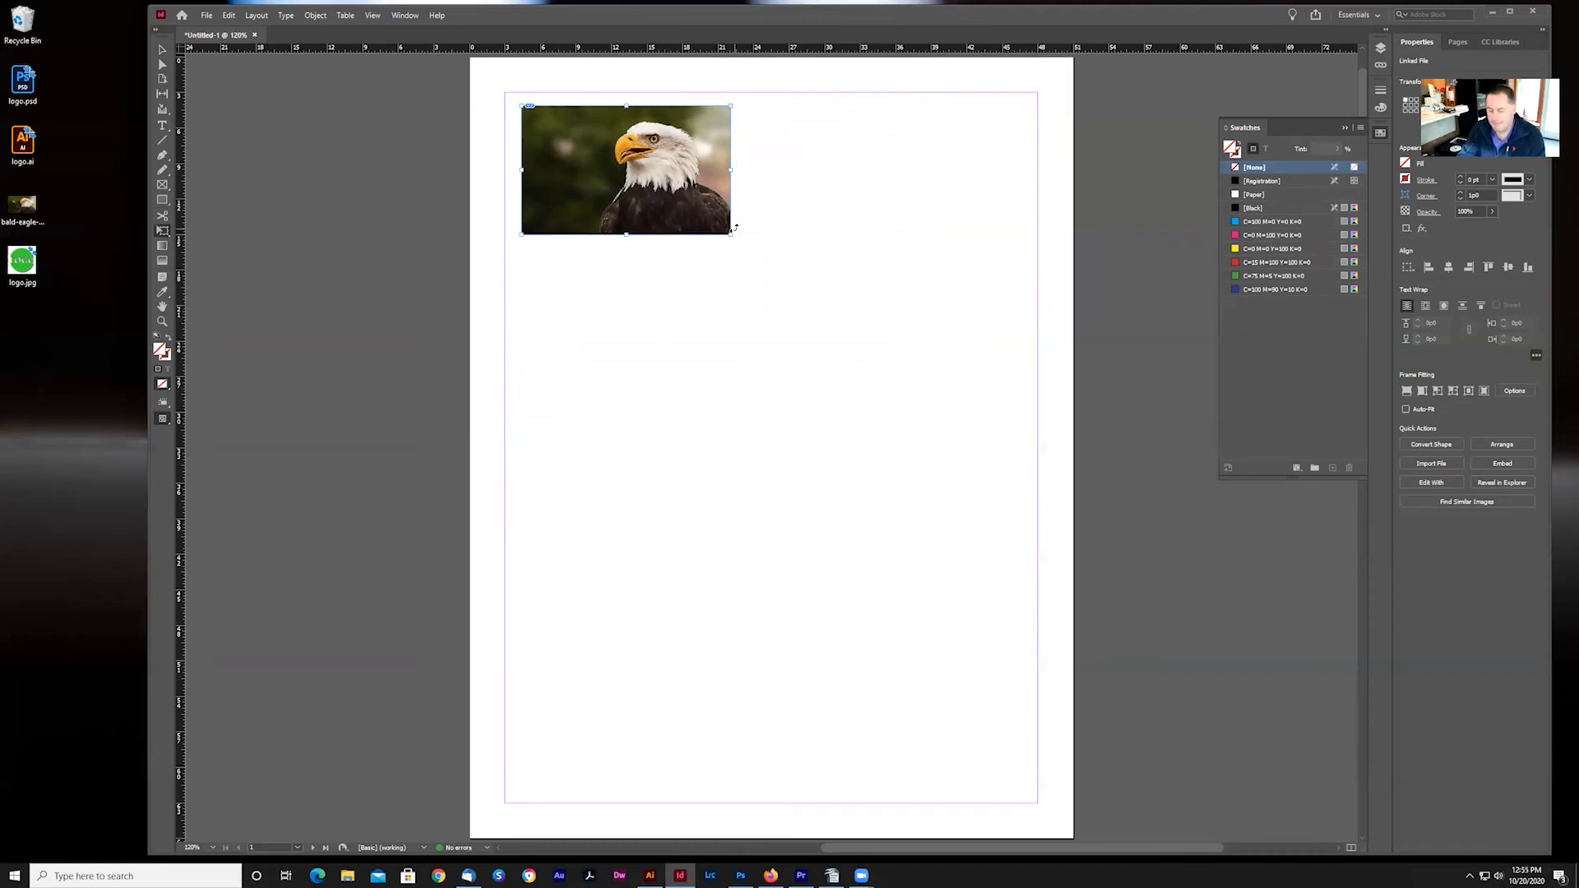
Step: Delete the eagle photo and place logo.ai in a roughly square frame near the page's upper-left margin corner
double_click(731, 232)
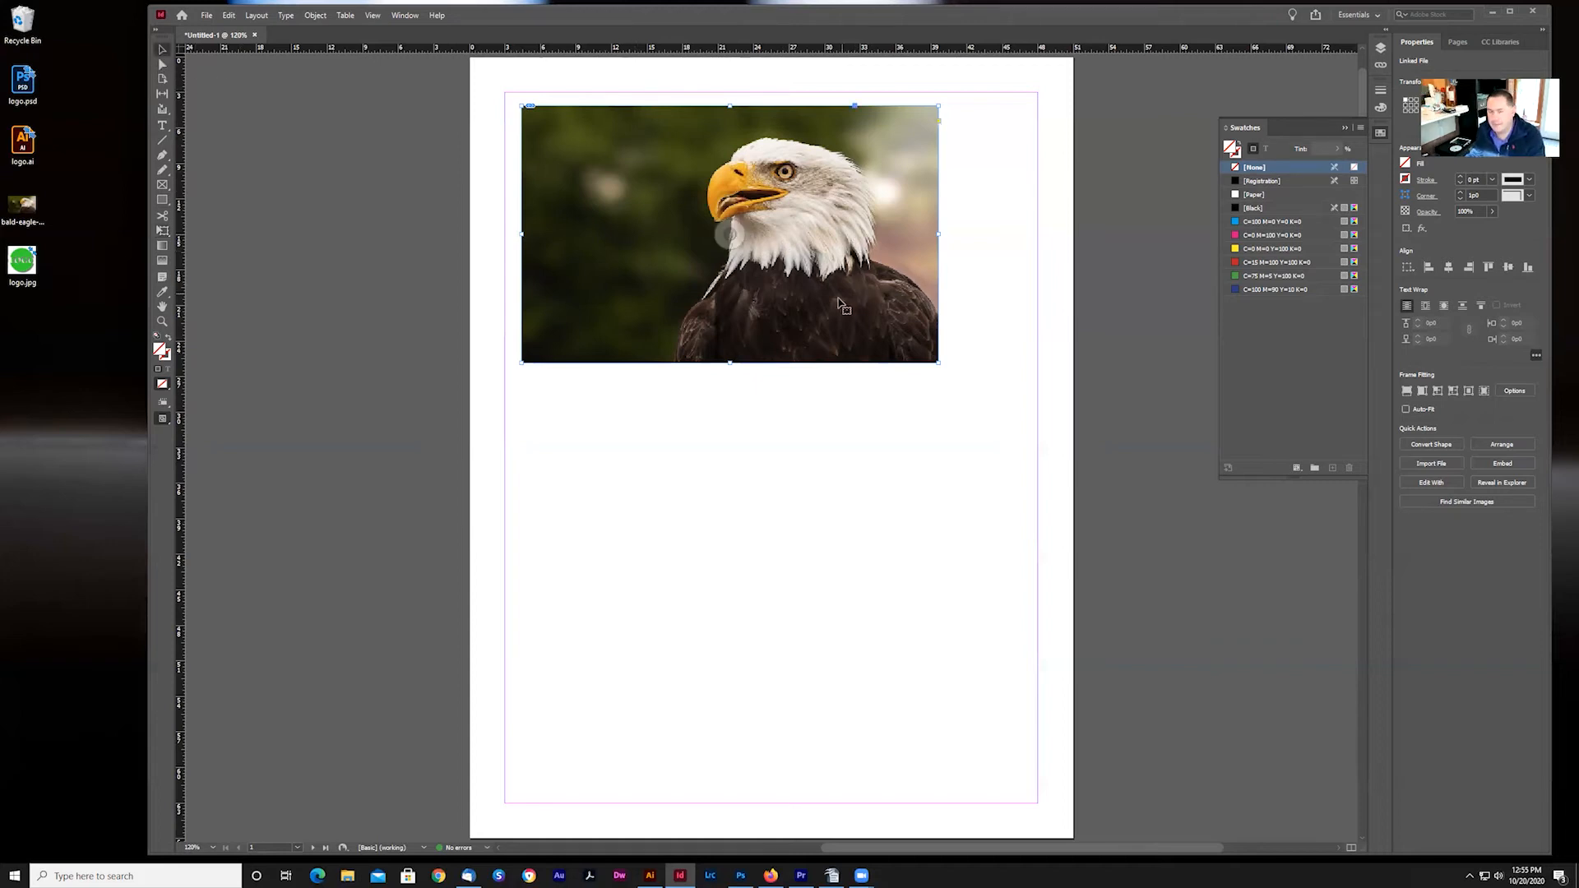
key(Delete)
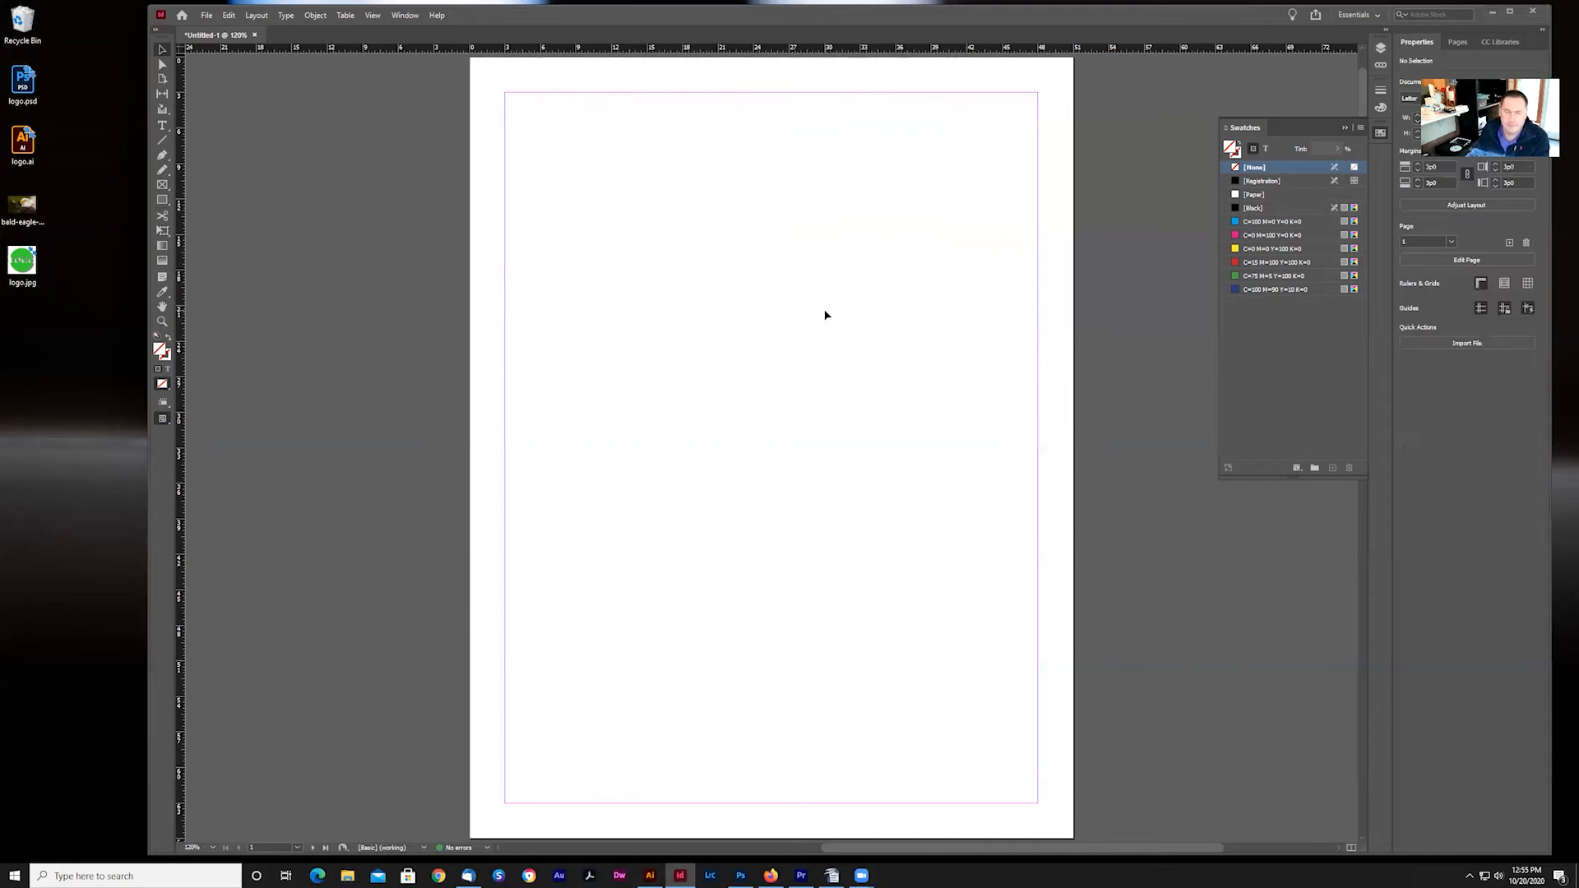
click(207, 15)
click(233, 188)
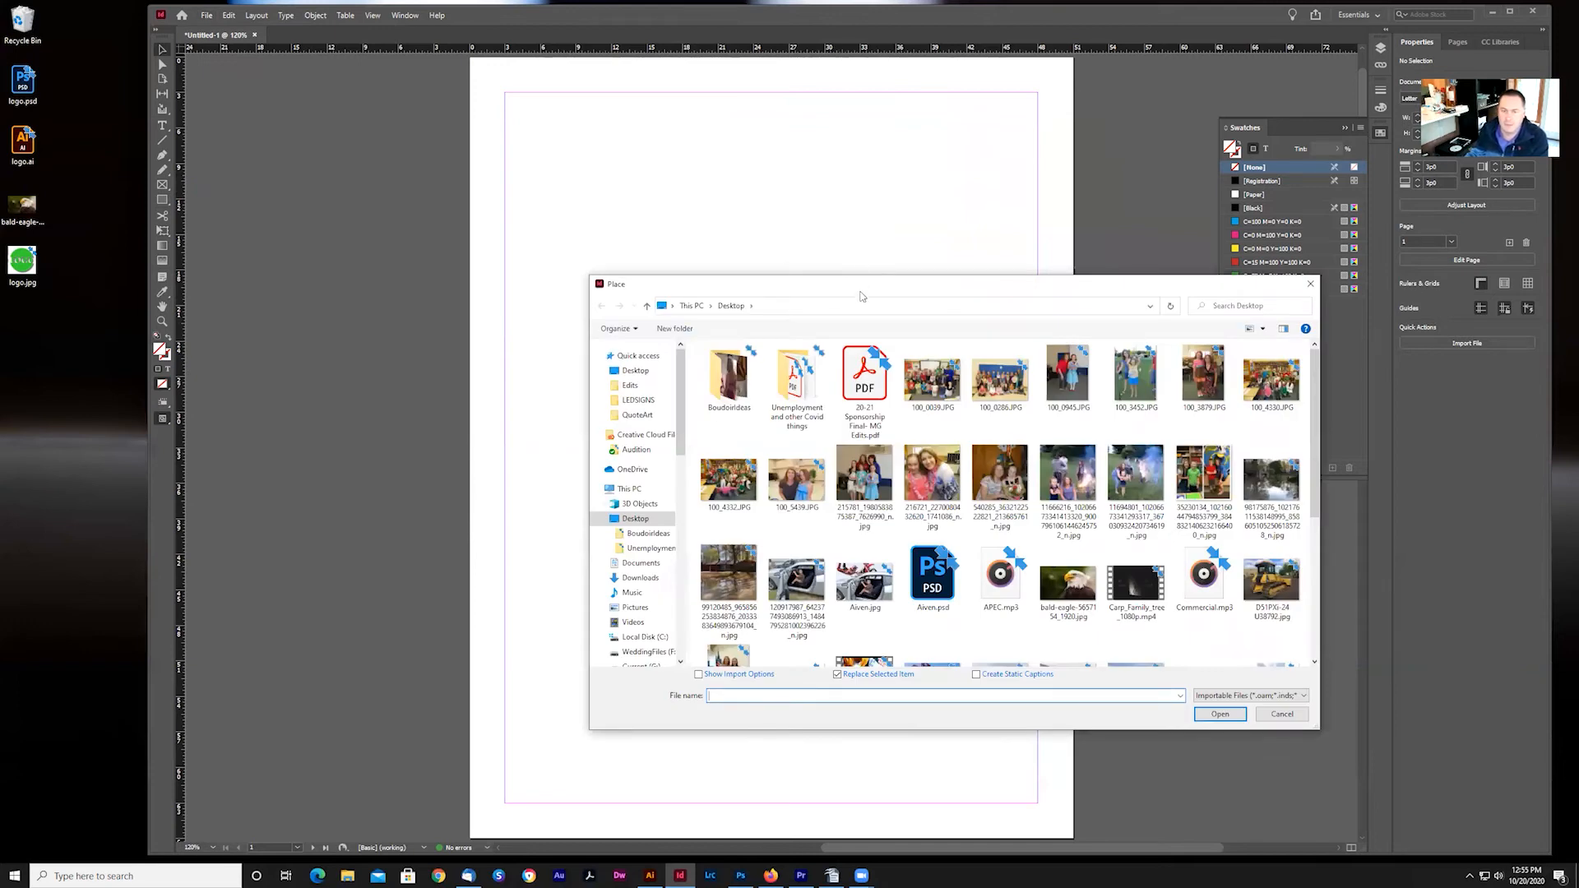
drag(841, 283, 681, 133)
scroll(831, 431, down, 3)
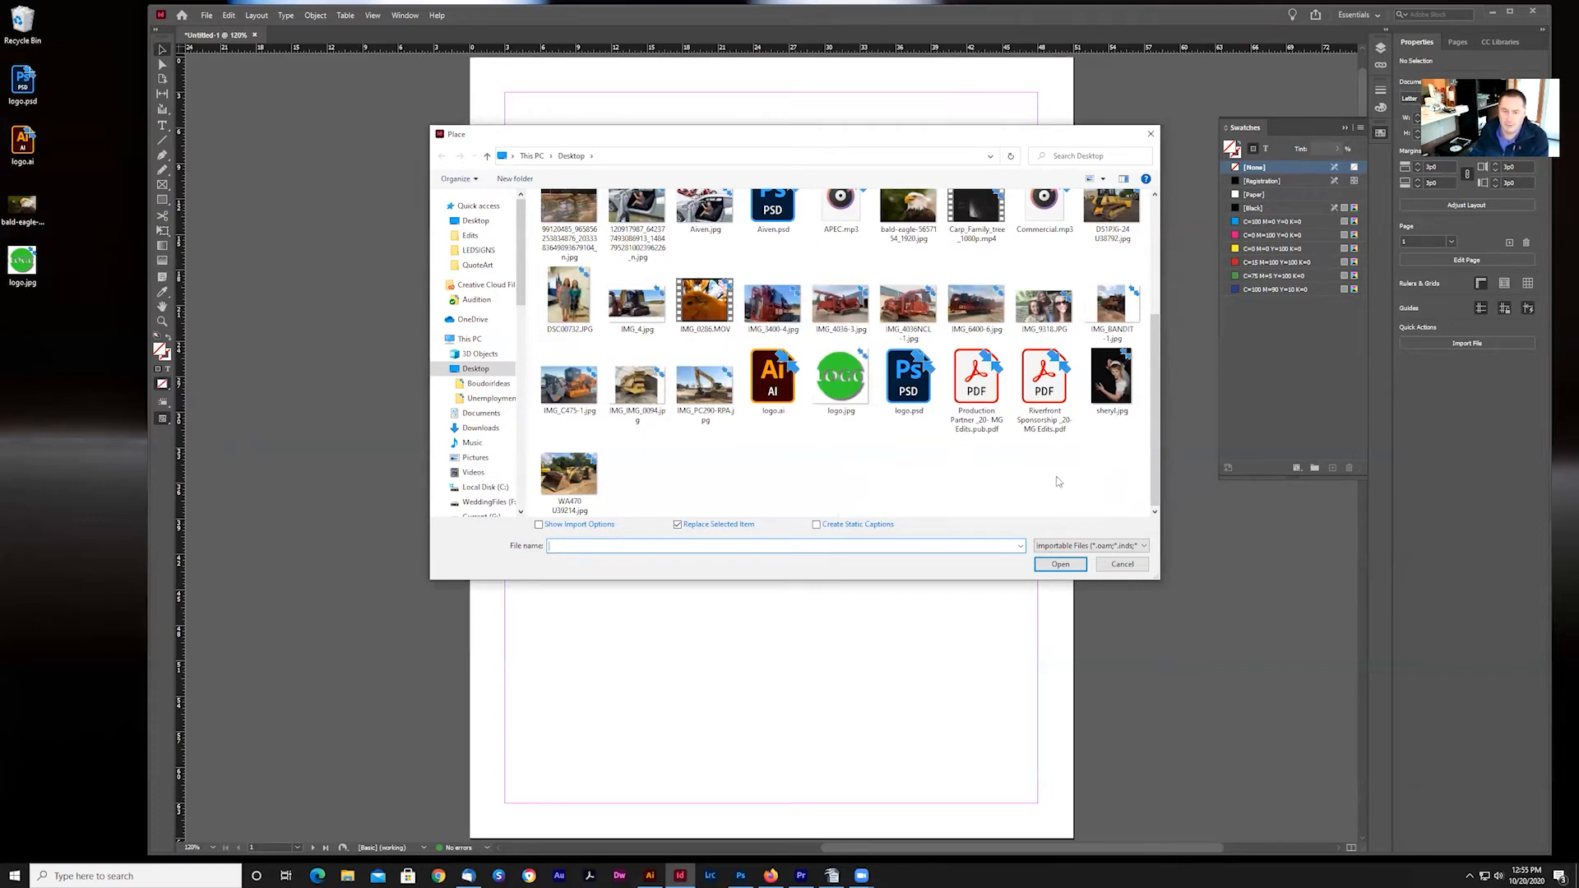
click(835, 391)
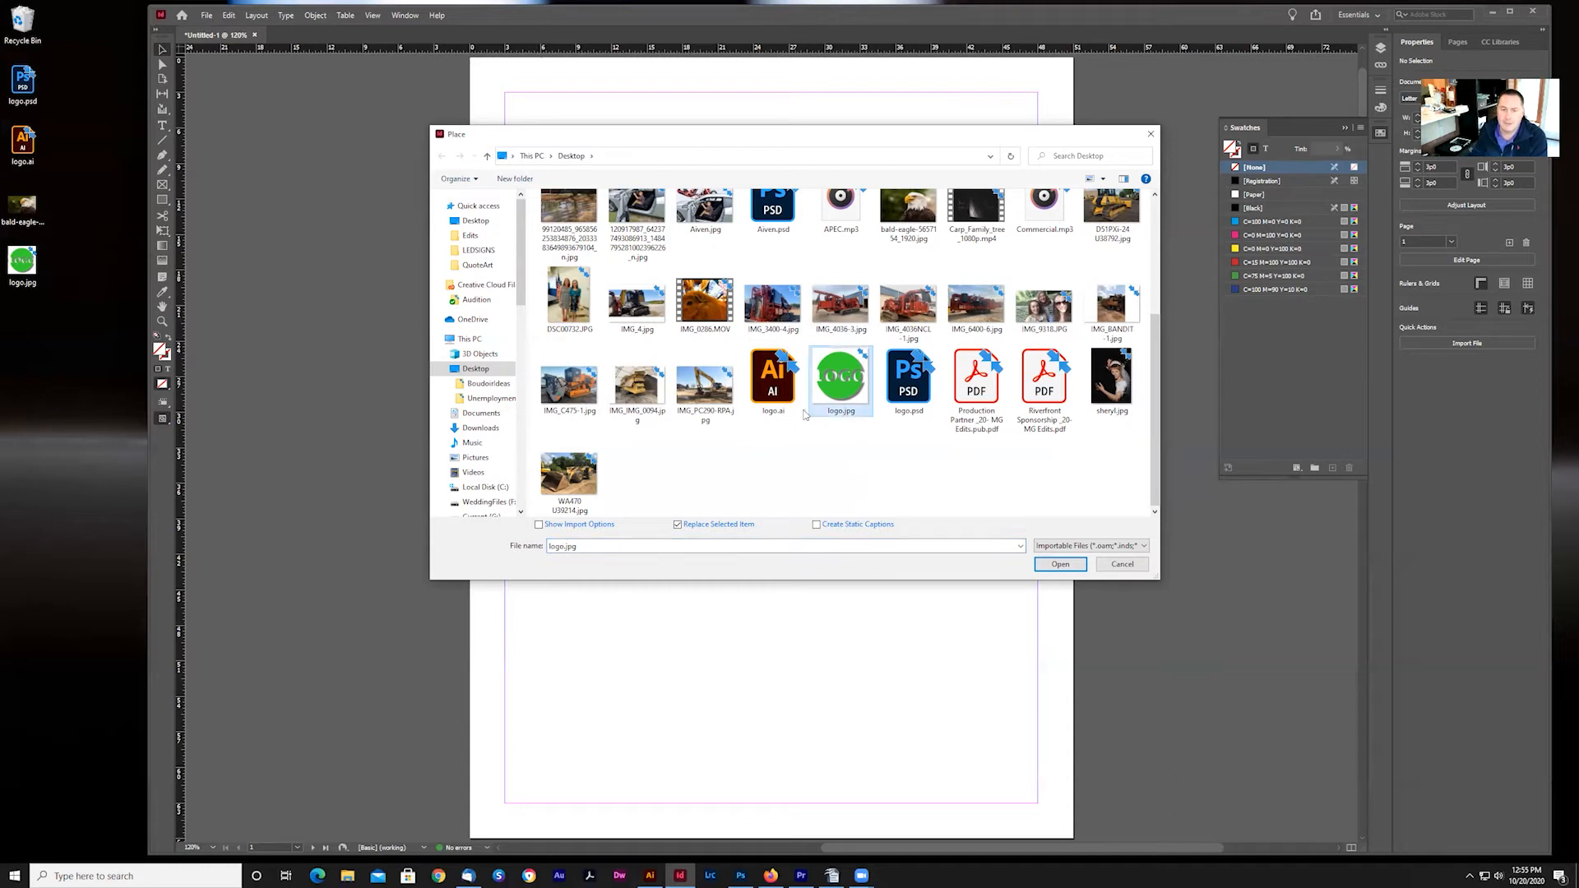
click(1054, 566)
drag(522, 104, 712, 297)
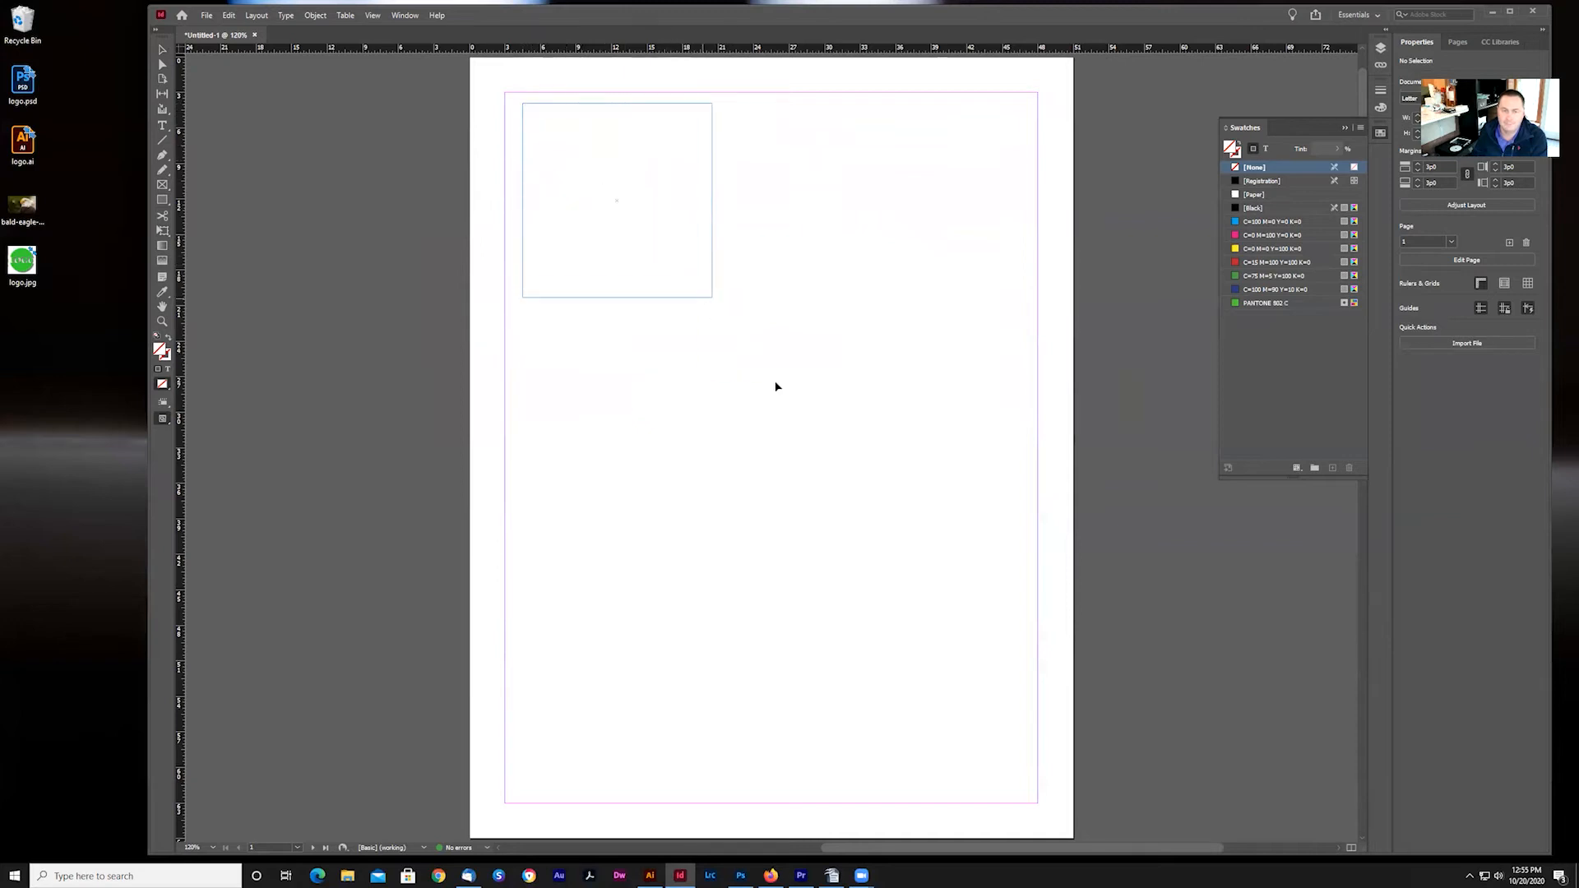
click(789, 298)
Step: Place logo.jpg in a square frame of similar size directly below the first logo
click(207, 15)
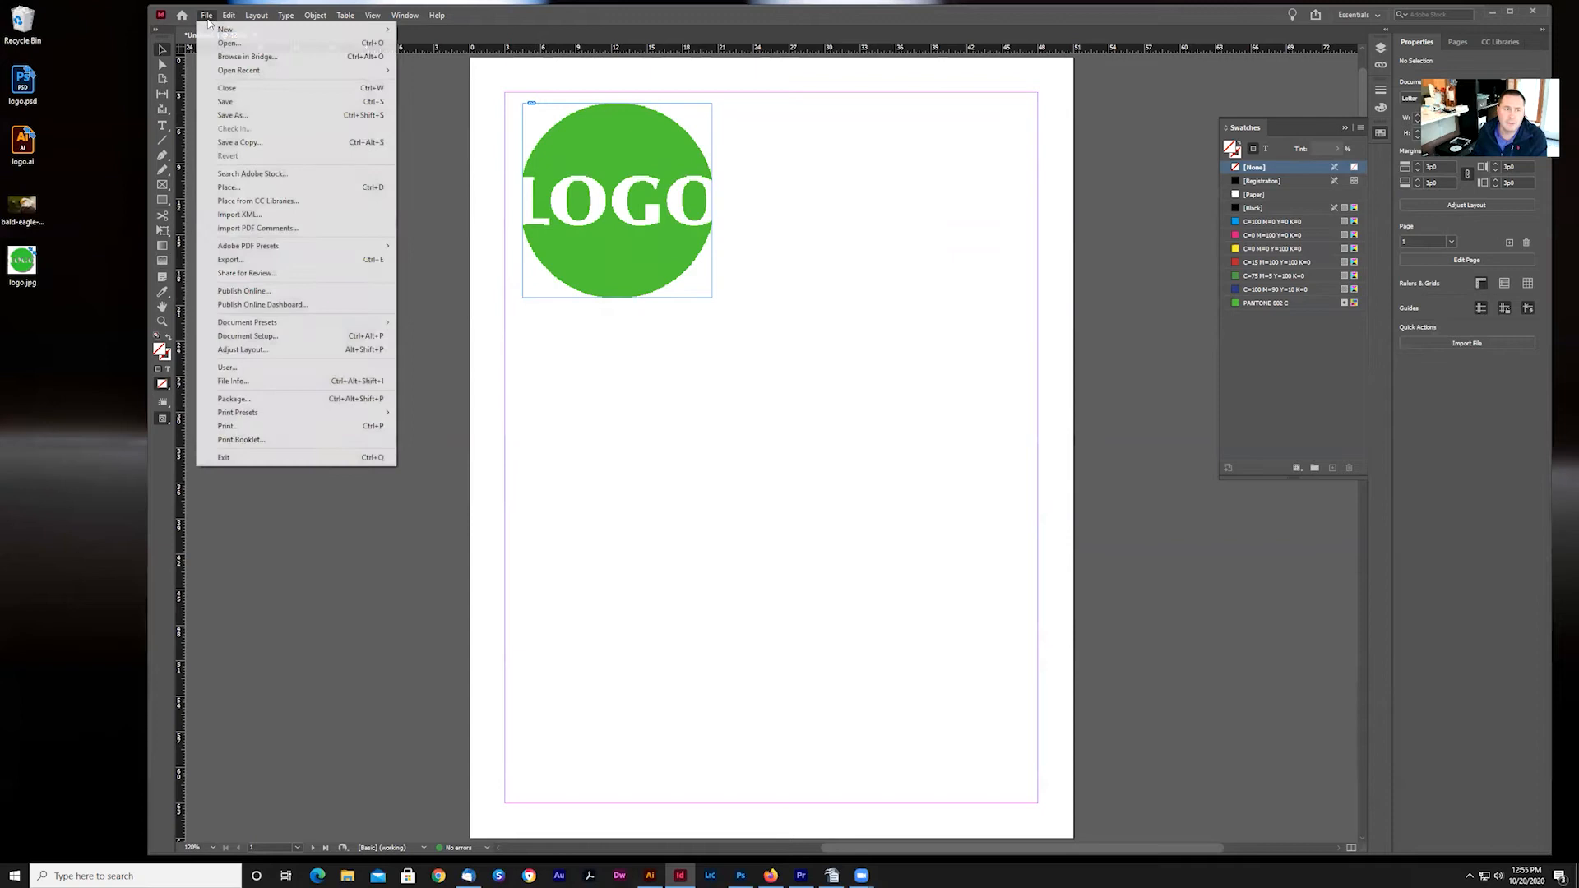
click(230, 188)
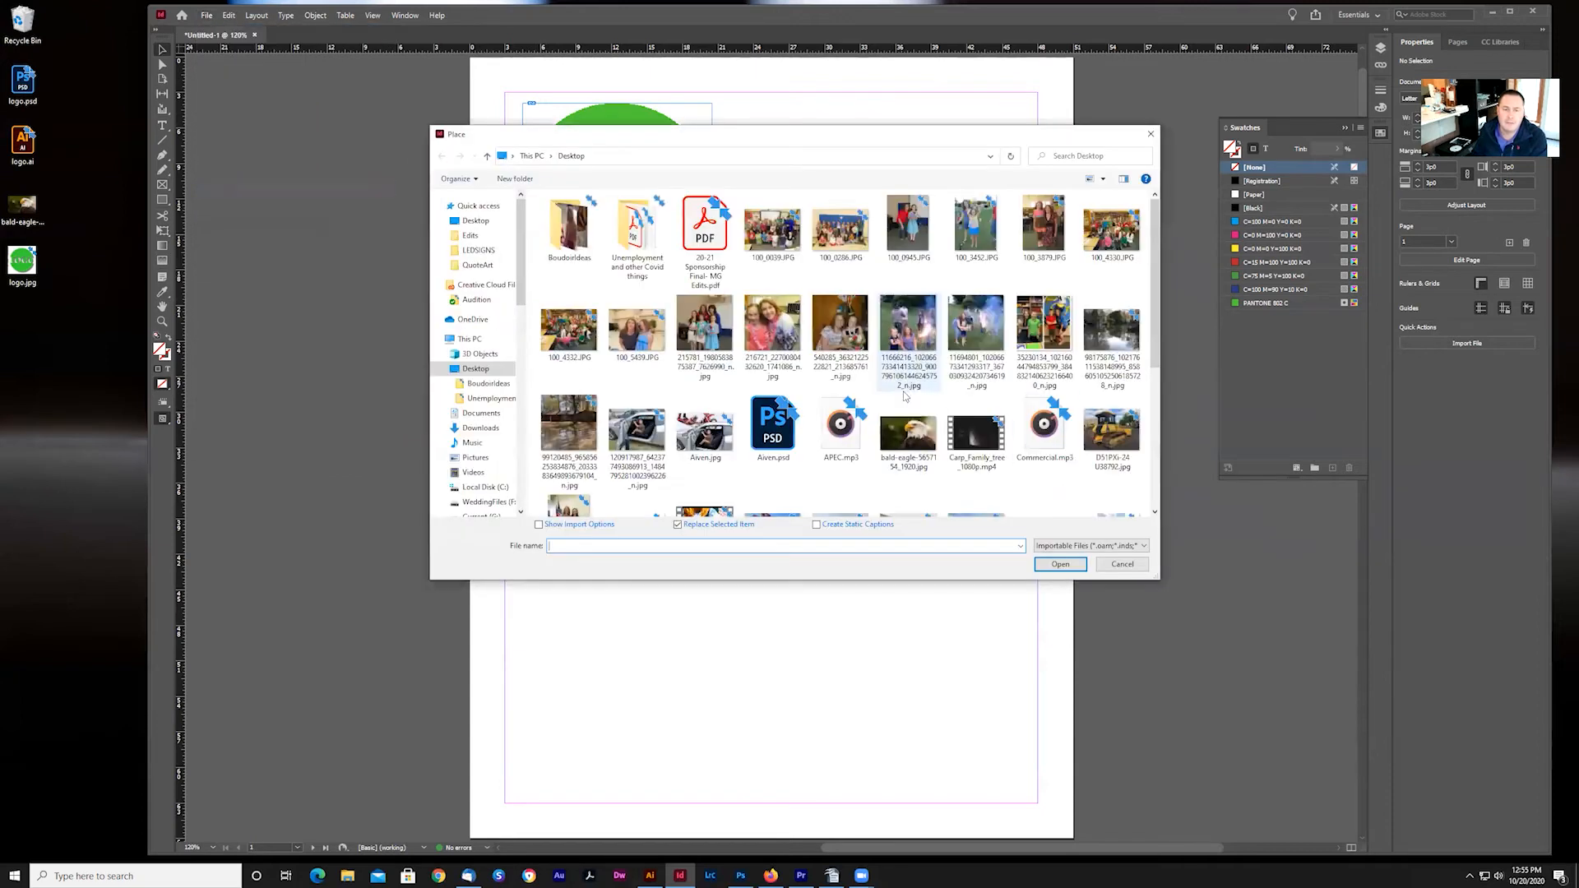
scroll(936, 468, down, 3)
click(841, 378)
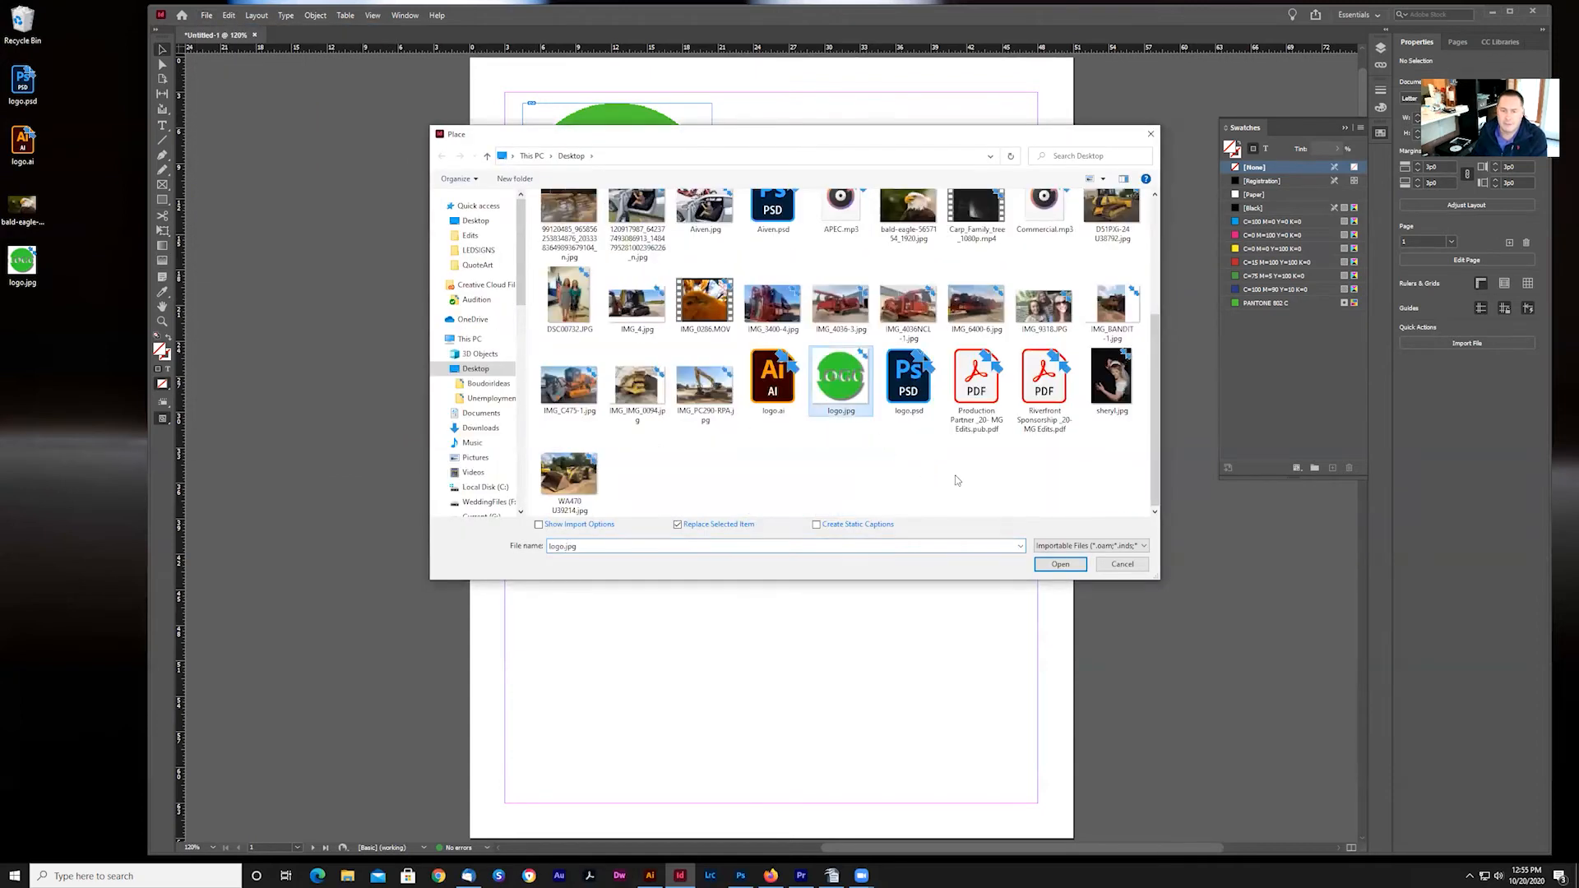
click(1061, 563)
drag(522, 364, 712, 554)
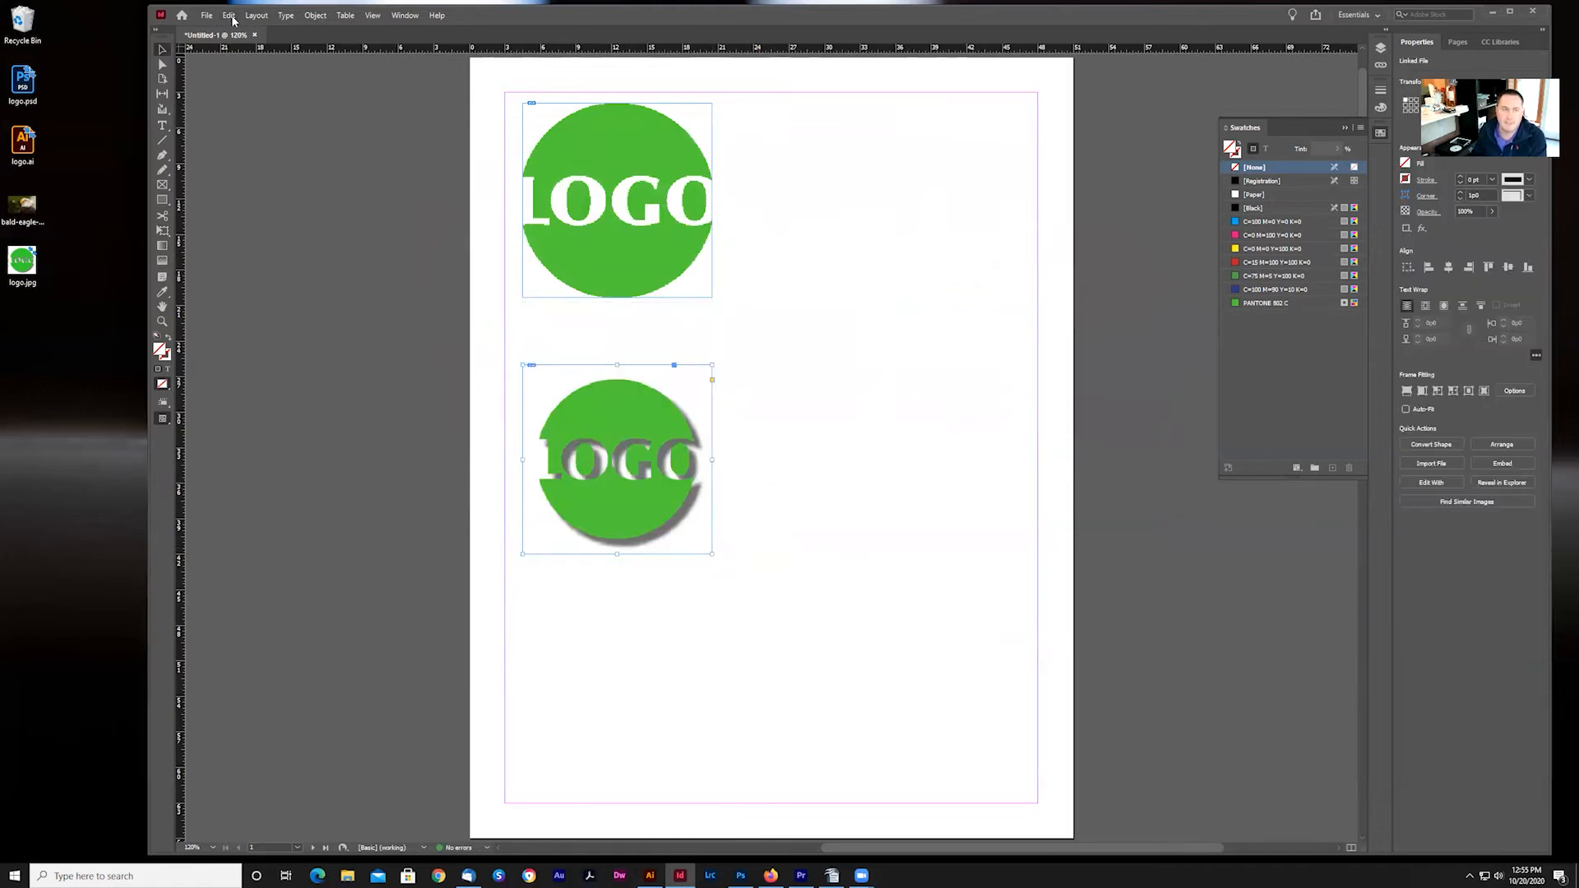
click(784, 360)
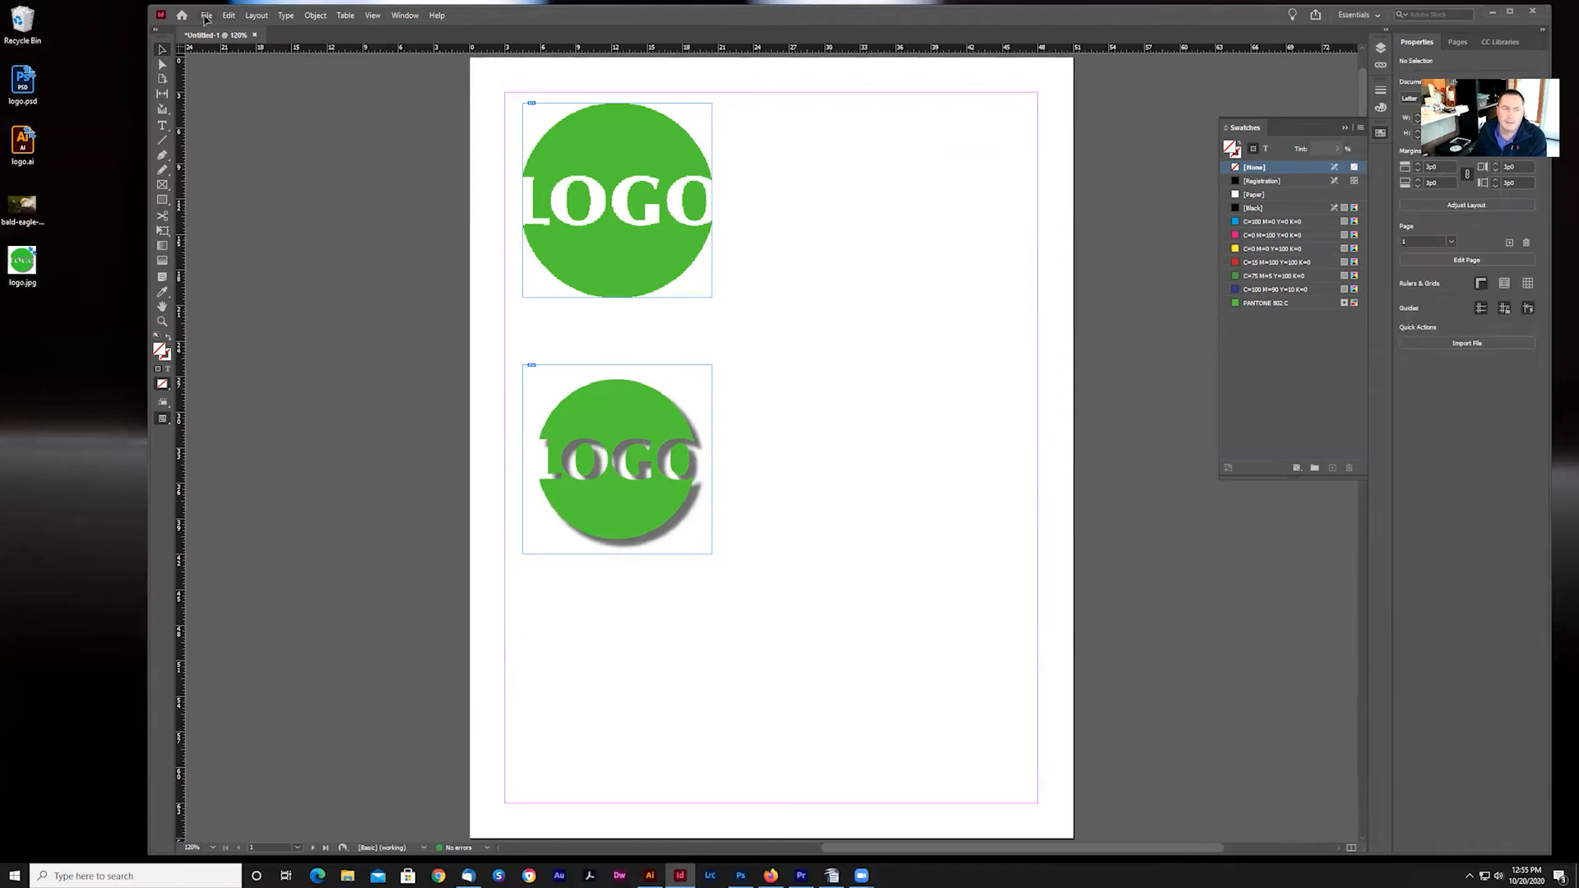
Step: Place logo.psd in a slightly larger square frame to the right of the JPEG logo
click(206, 15)
click(245, 196)
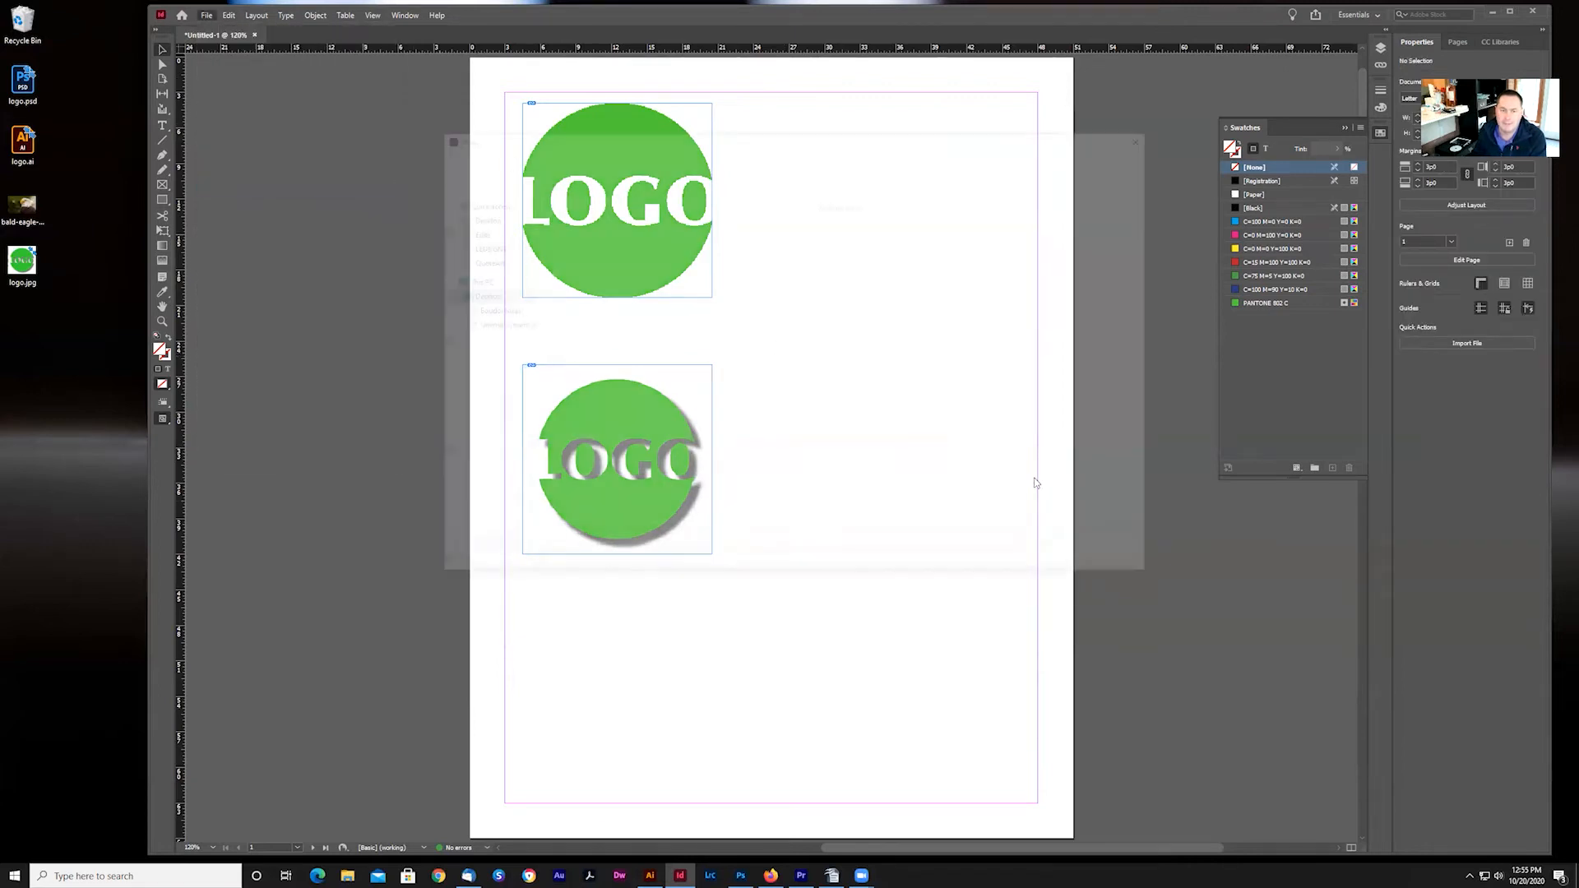
click(909, 379)
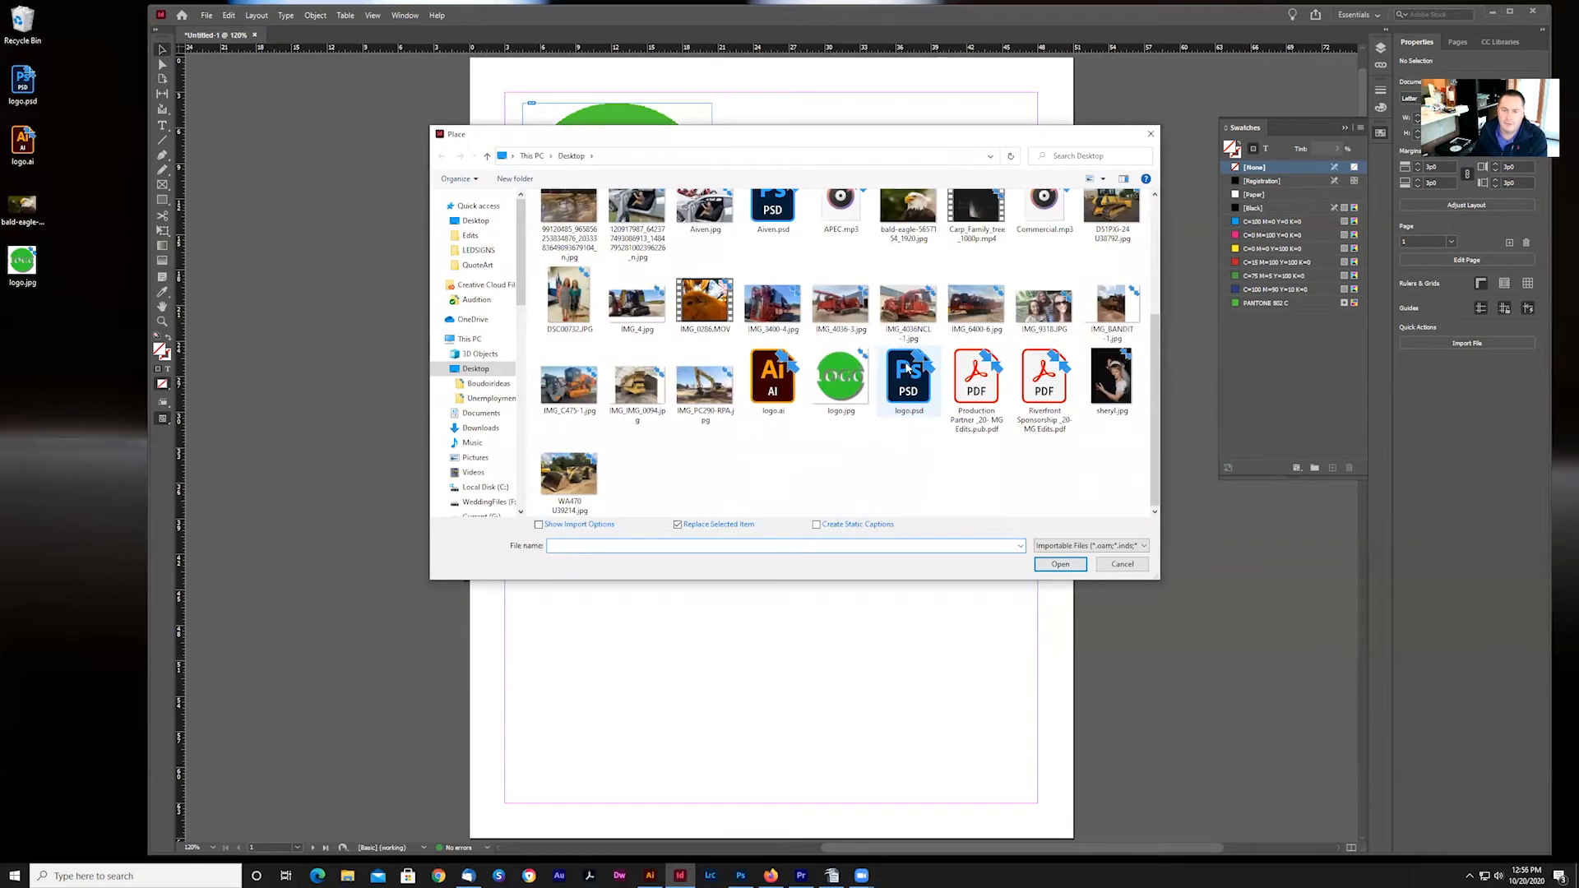
click(1063, 565)
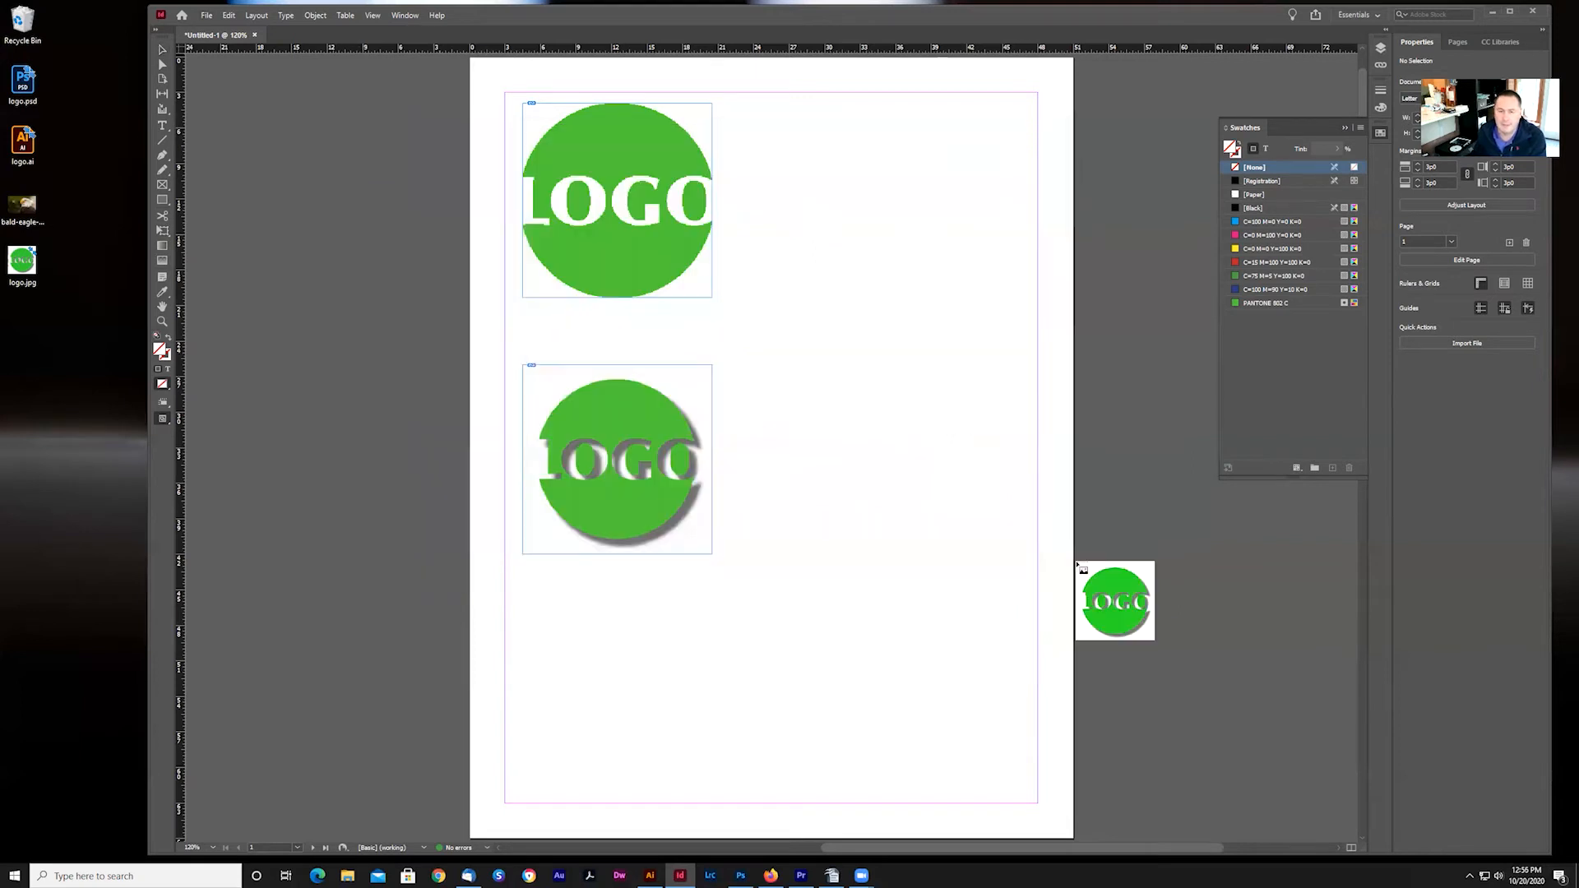
drag(767, 255, 944, 525)
Step: Enlarge the JPEG logo to match the PSD logo and align it beside it, and centre the AI logo above the pair
drag(646, 498, 675, 609)
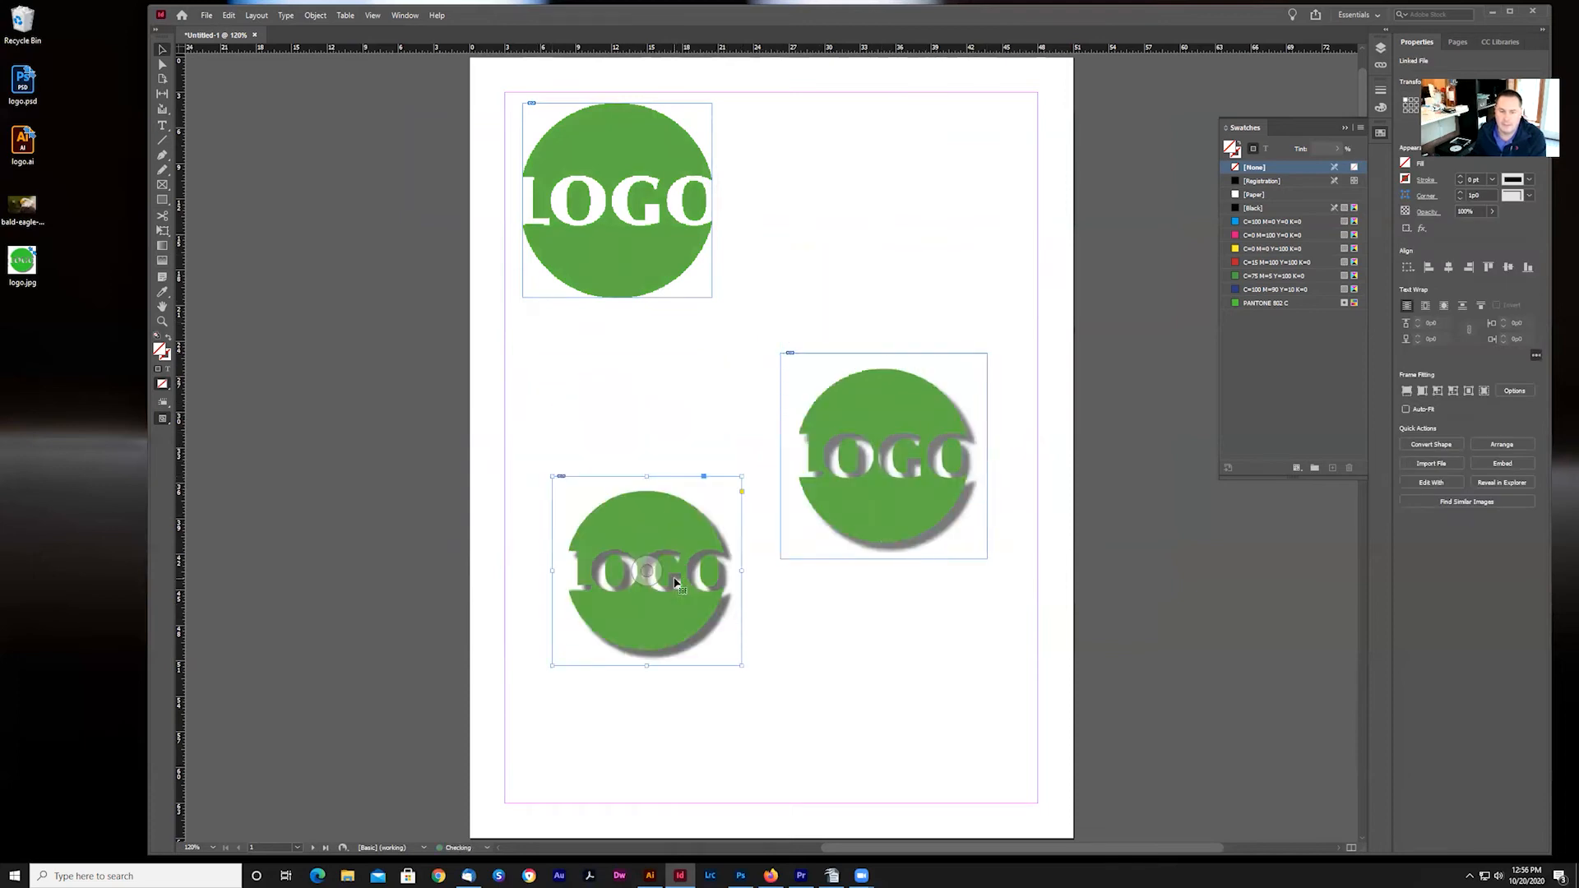
drag(741, 477, 752, 465)
drag(717, 519, 732, 417)
drag(568, 553, 563, 559)
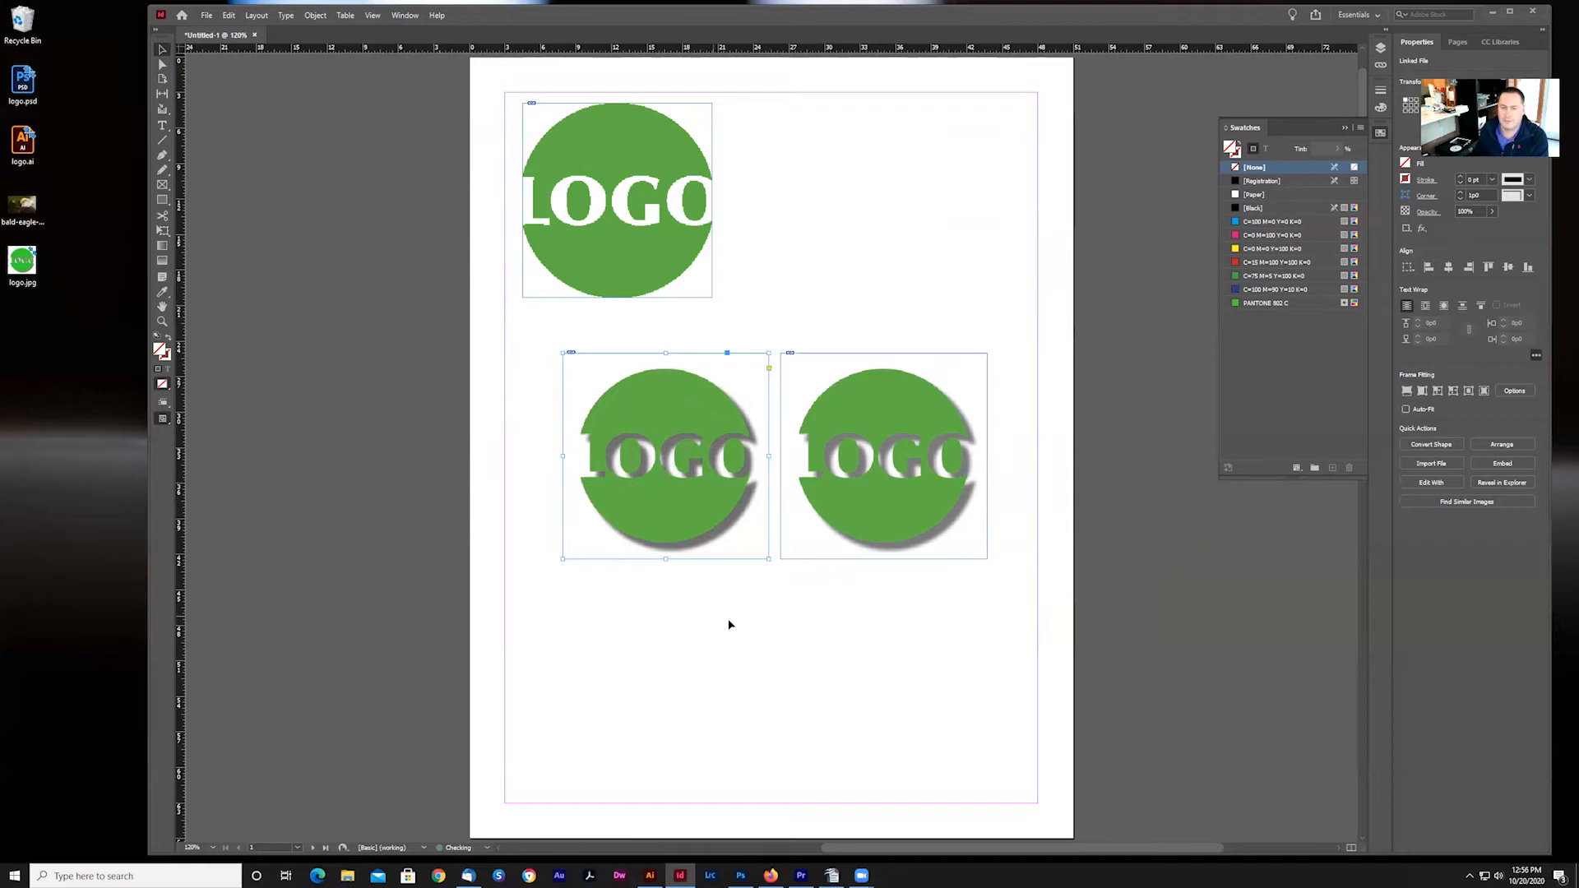
click(831, 652)
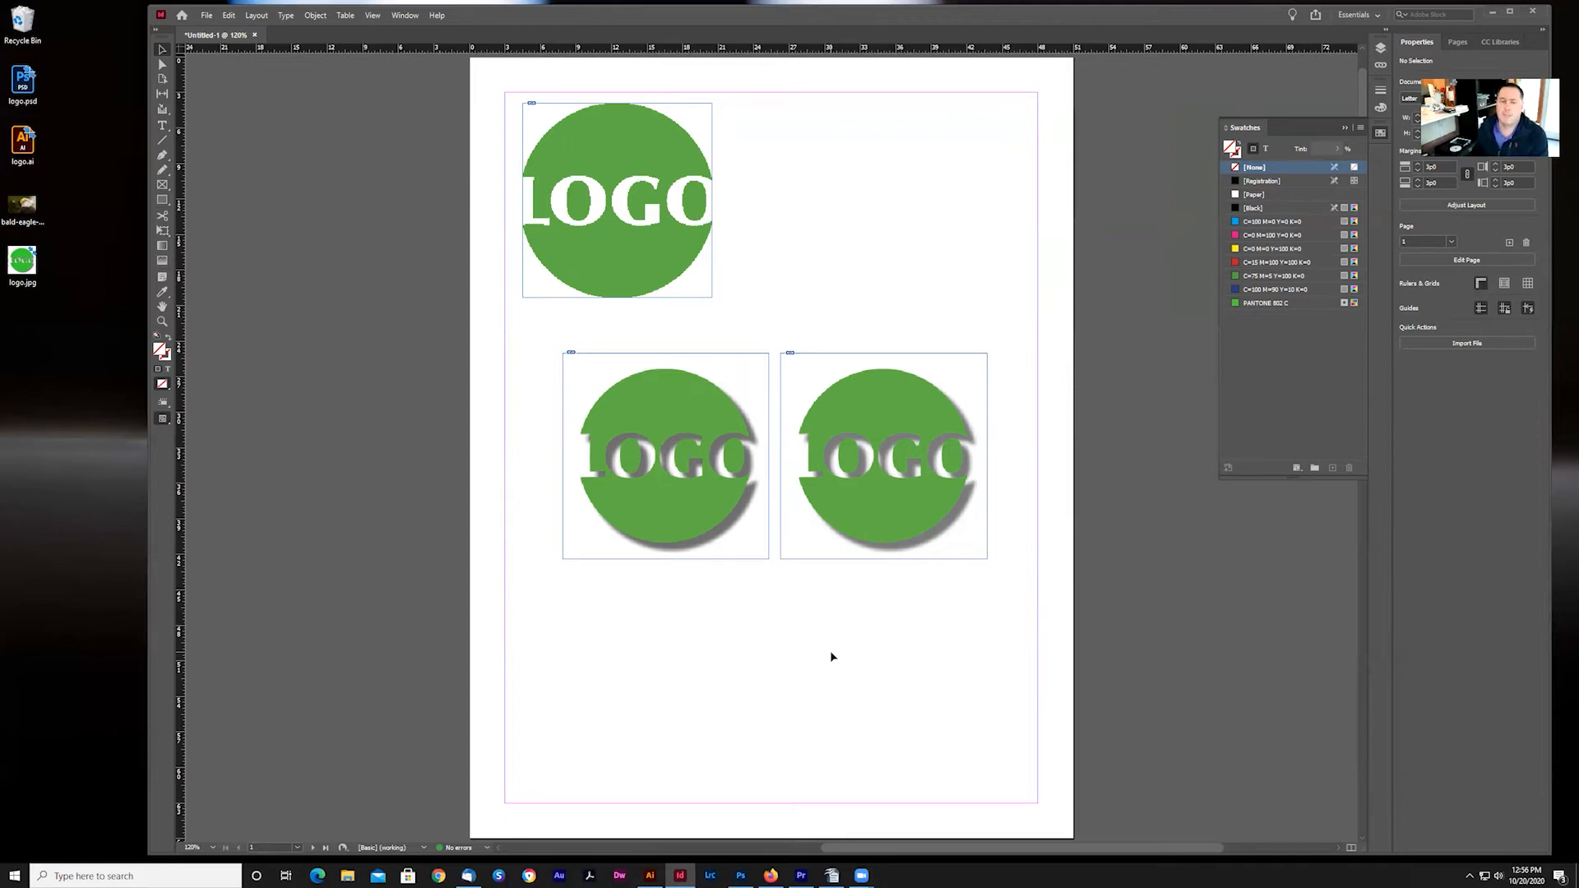
drag(679, 143, 835, 156)
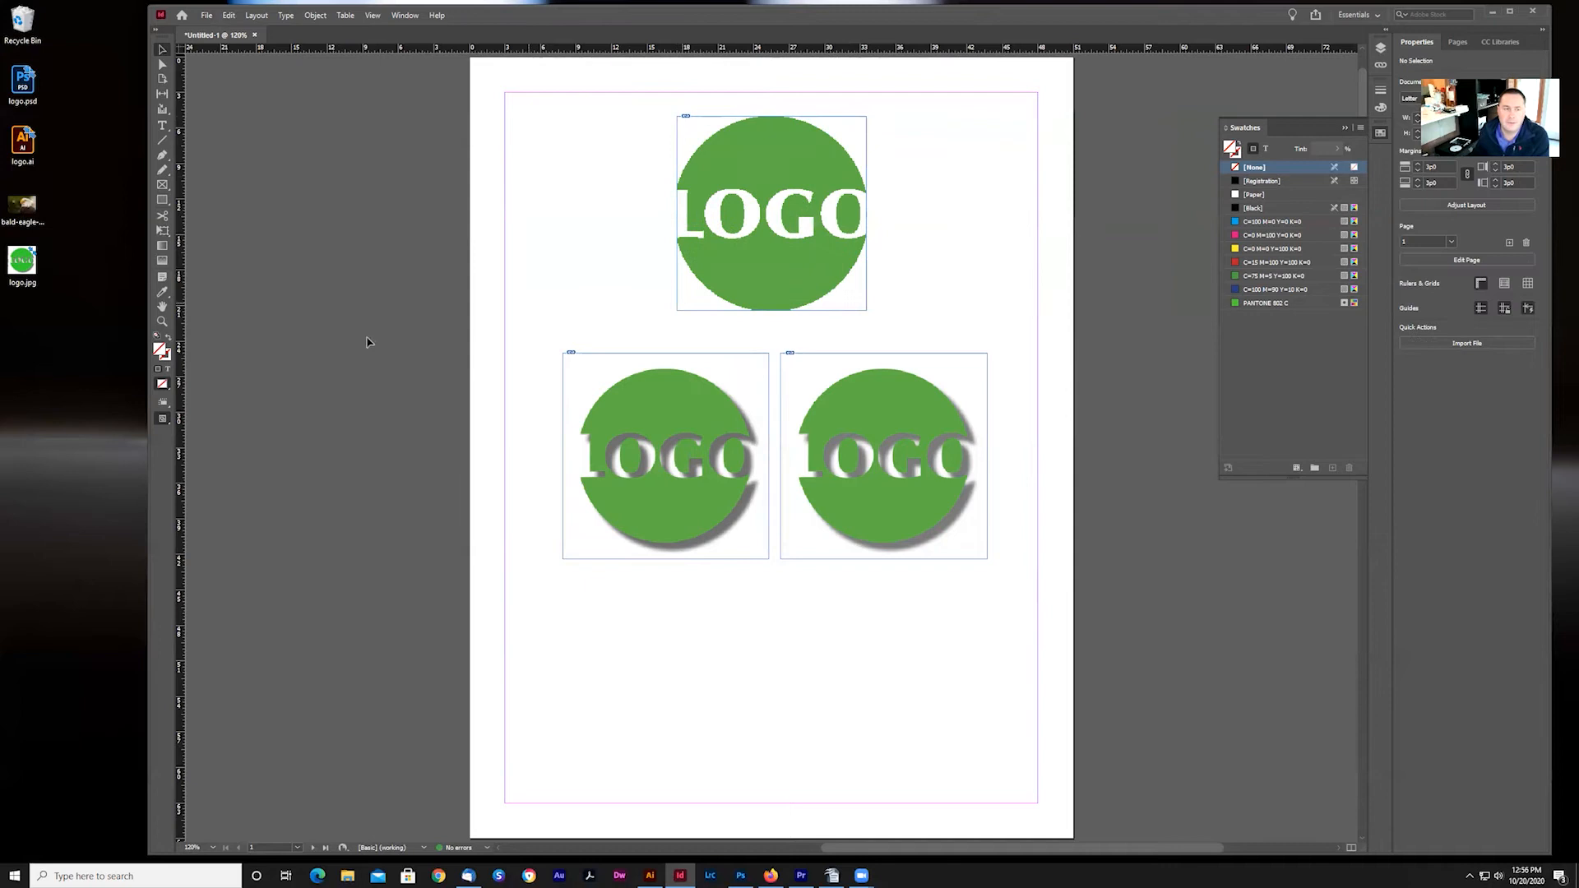
Step: Draw a rectangle covering all three logos and fill it with dark red (#b90000)
click(162, 200)
drag(532, 100, 1022, 616)
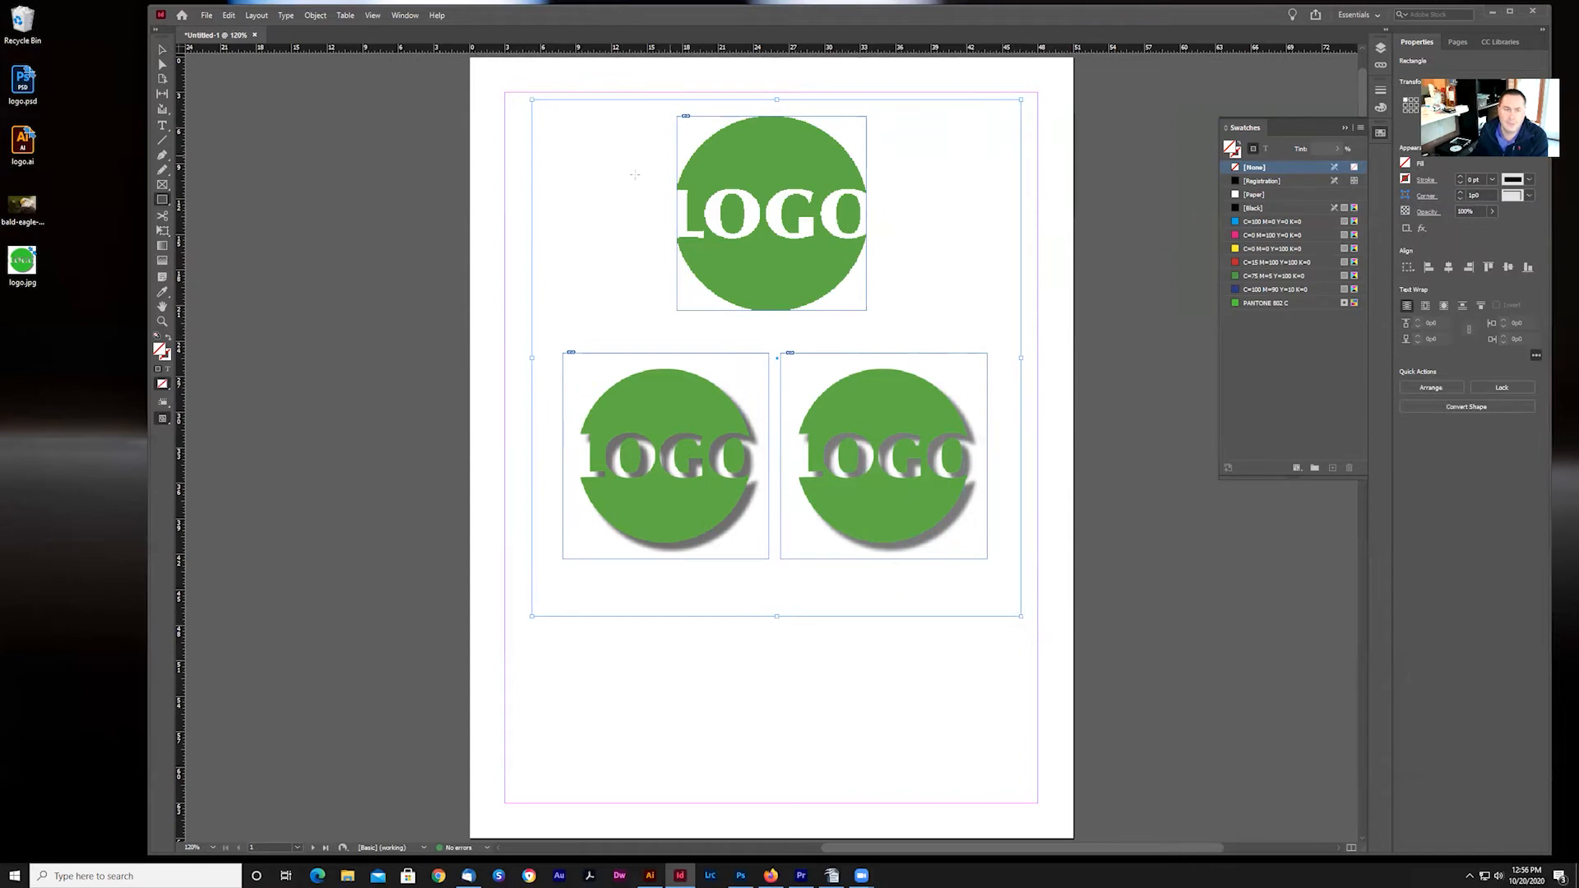
double_click(162, 351)
mouse_move(799, 393)
mouse_down()
mouse_move(796, 364)
mouse_move(799, 408)
mouse_up()
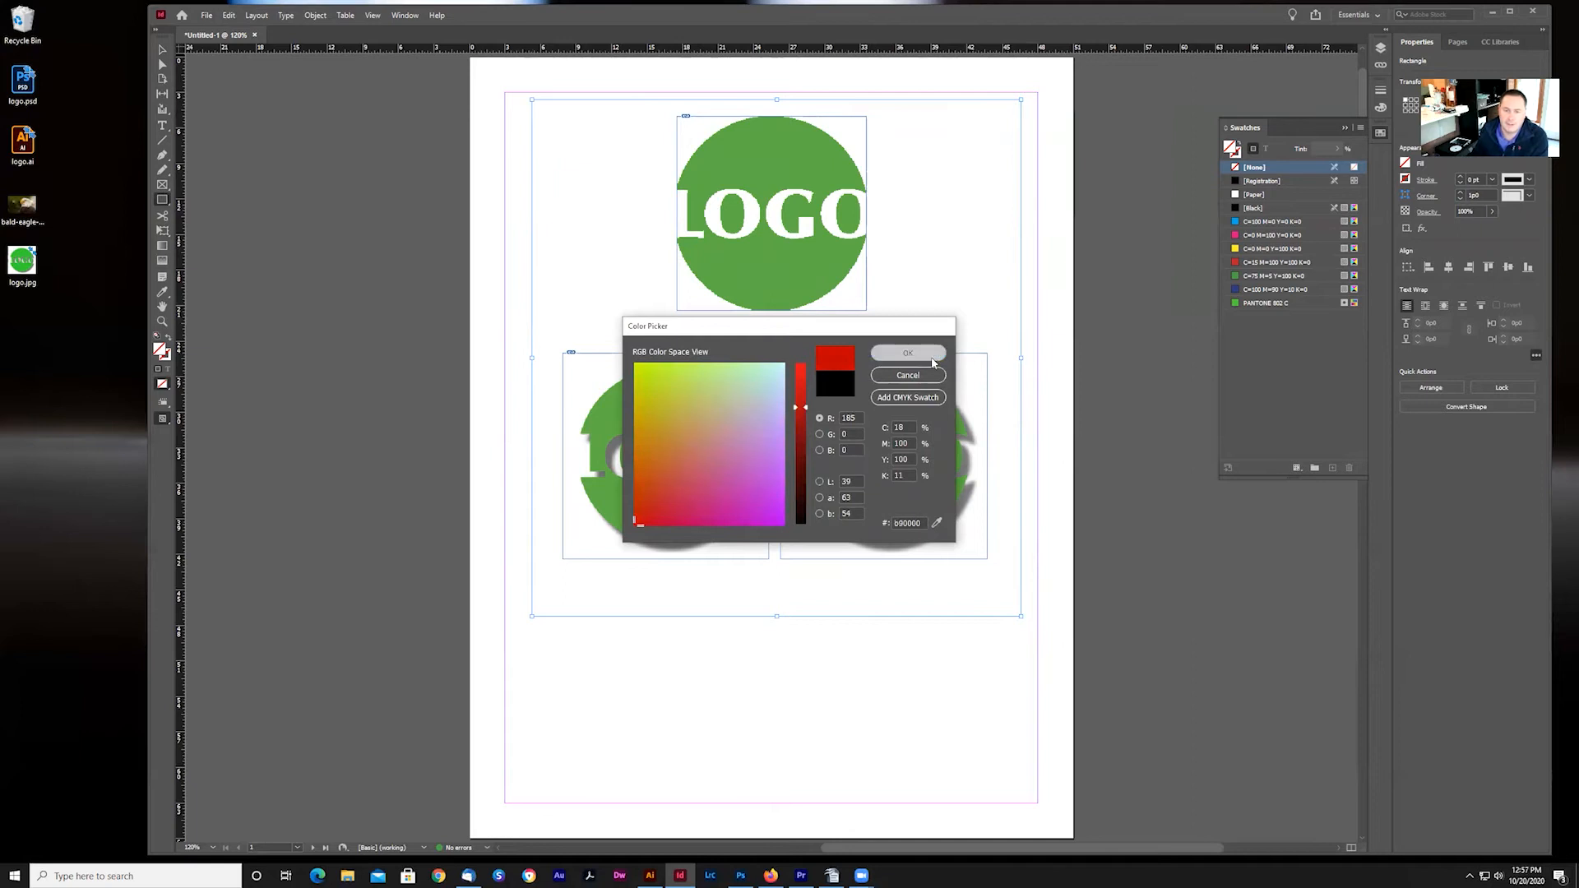
click(908, 353)
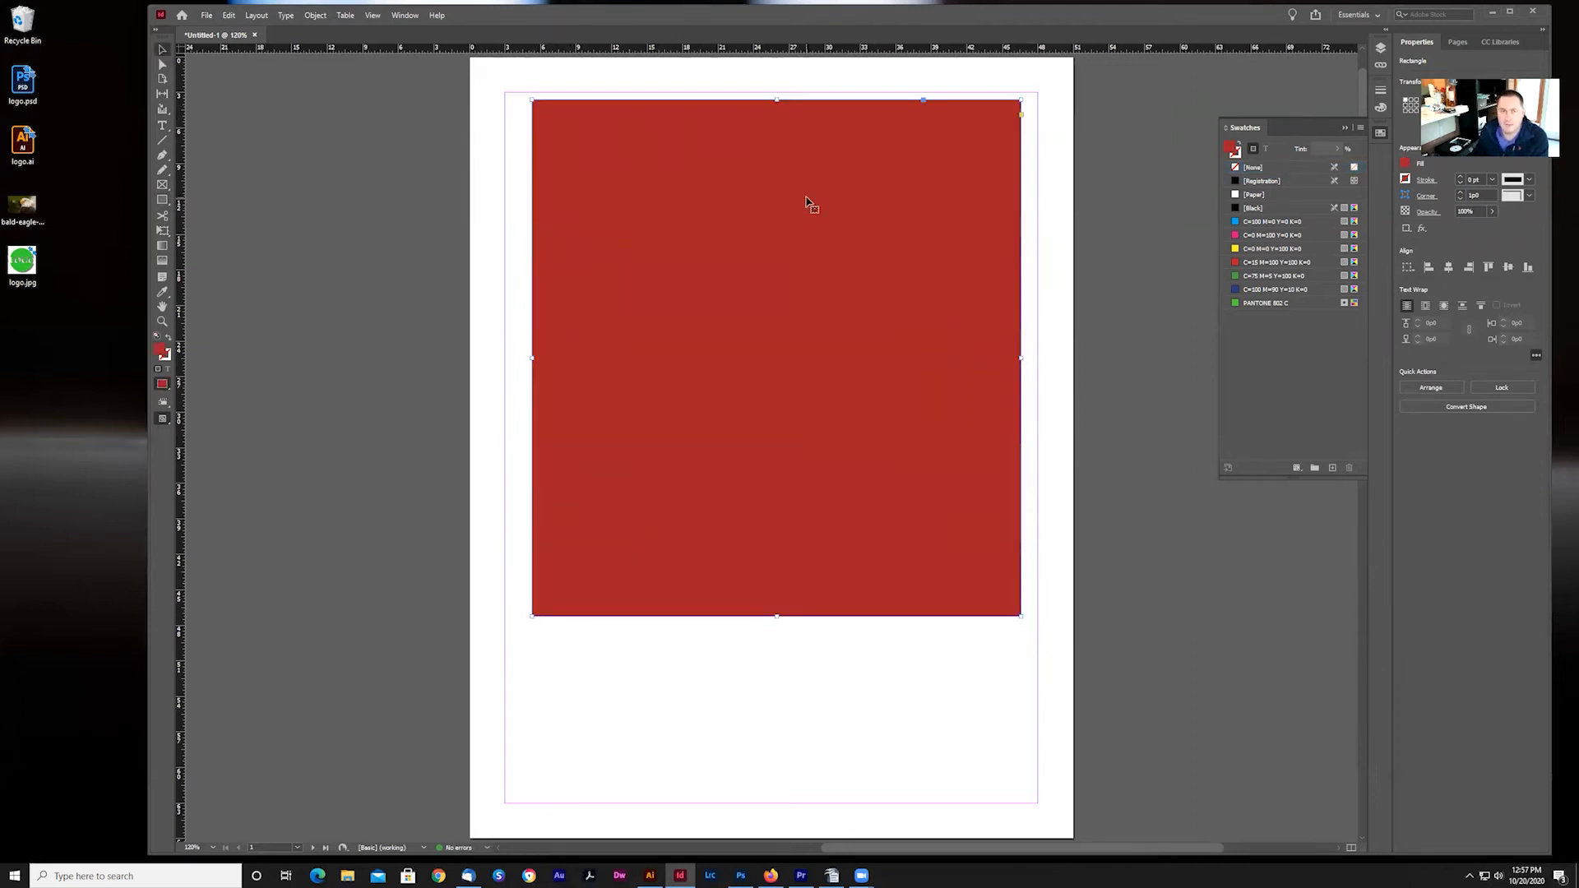
Step: Send the red rectangle to the back, behind all three logos
click(309, 17)
mouse_move(387, 57)
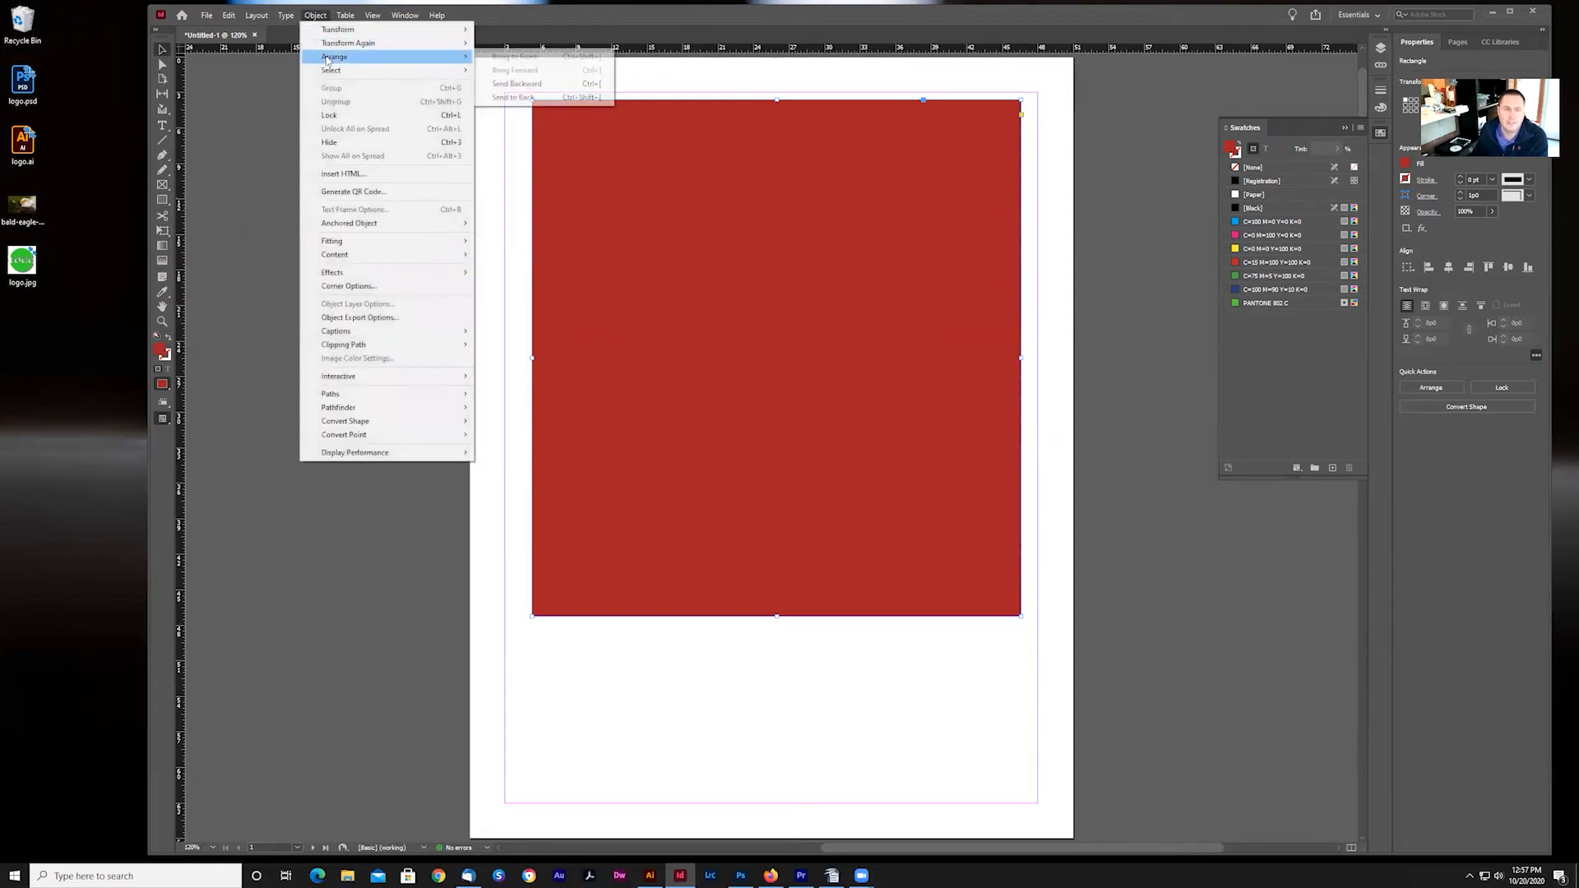
click(524, 98)
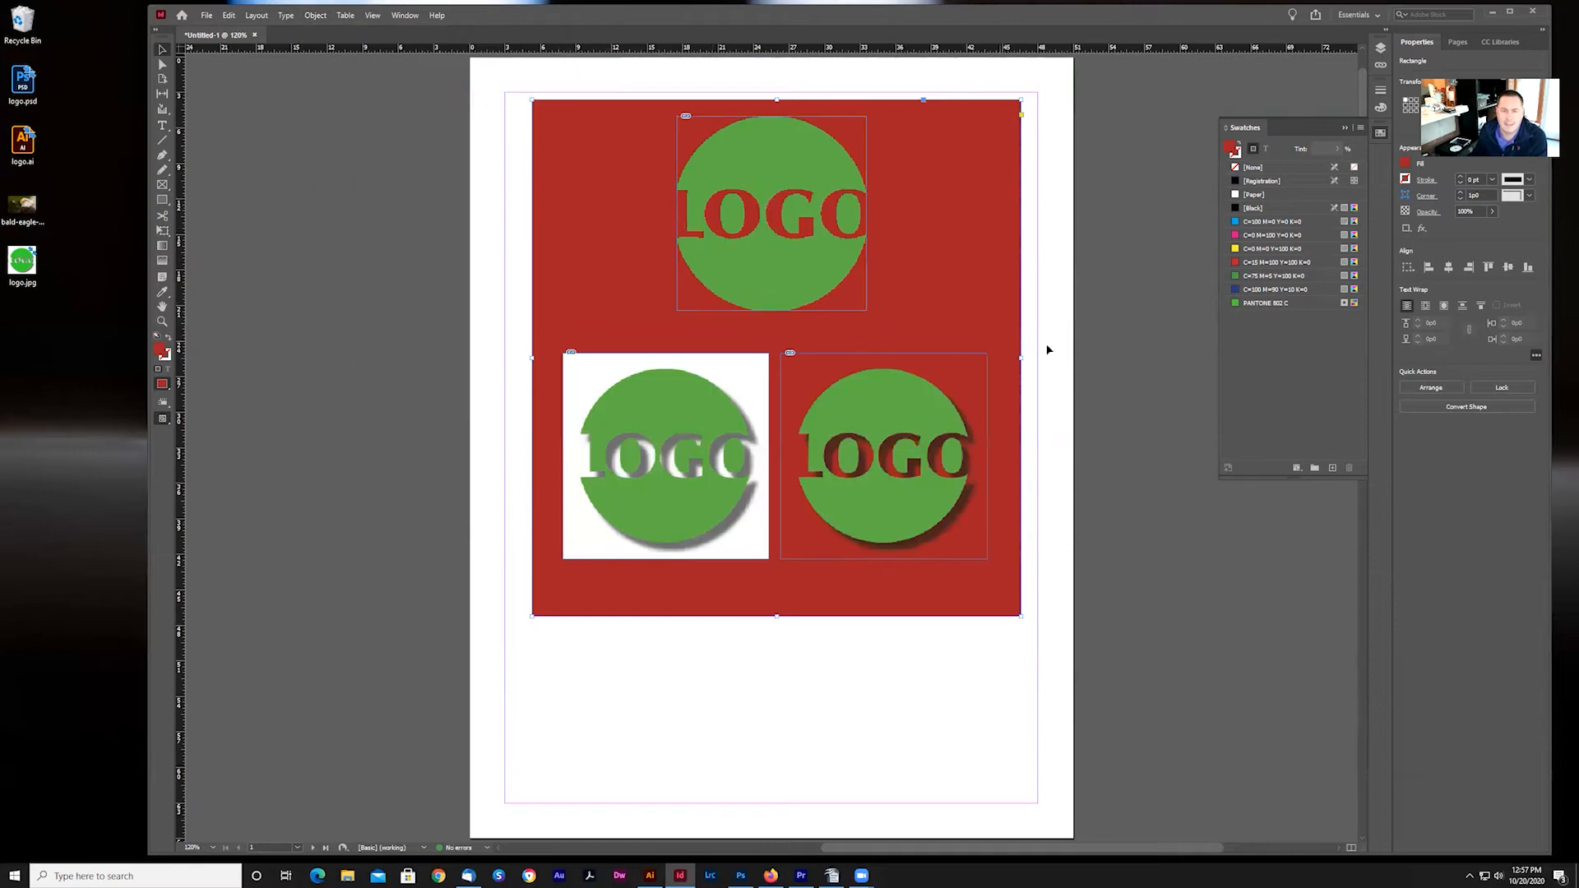
click(1102, 354)
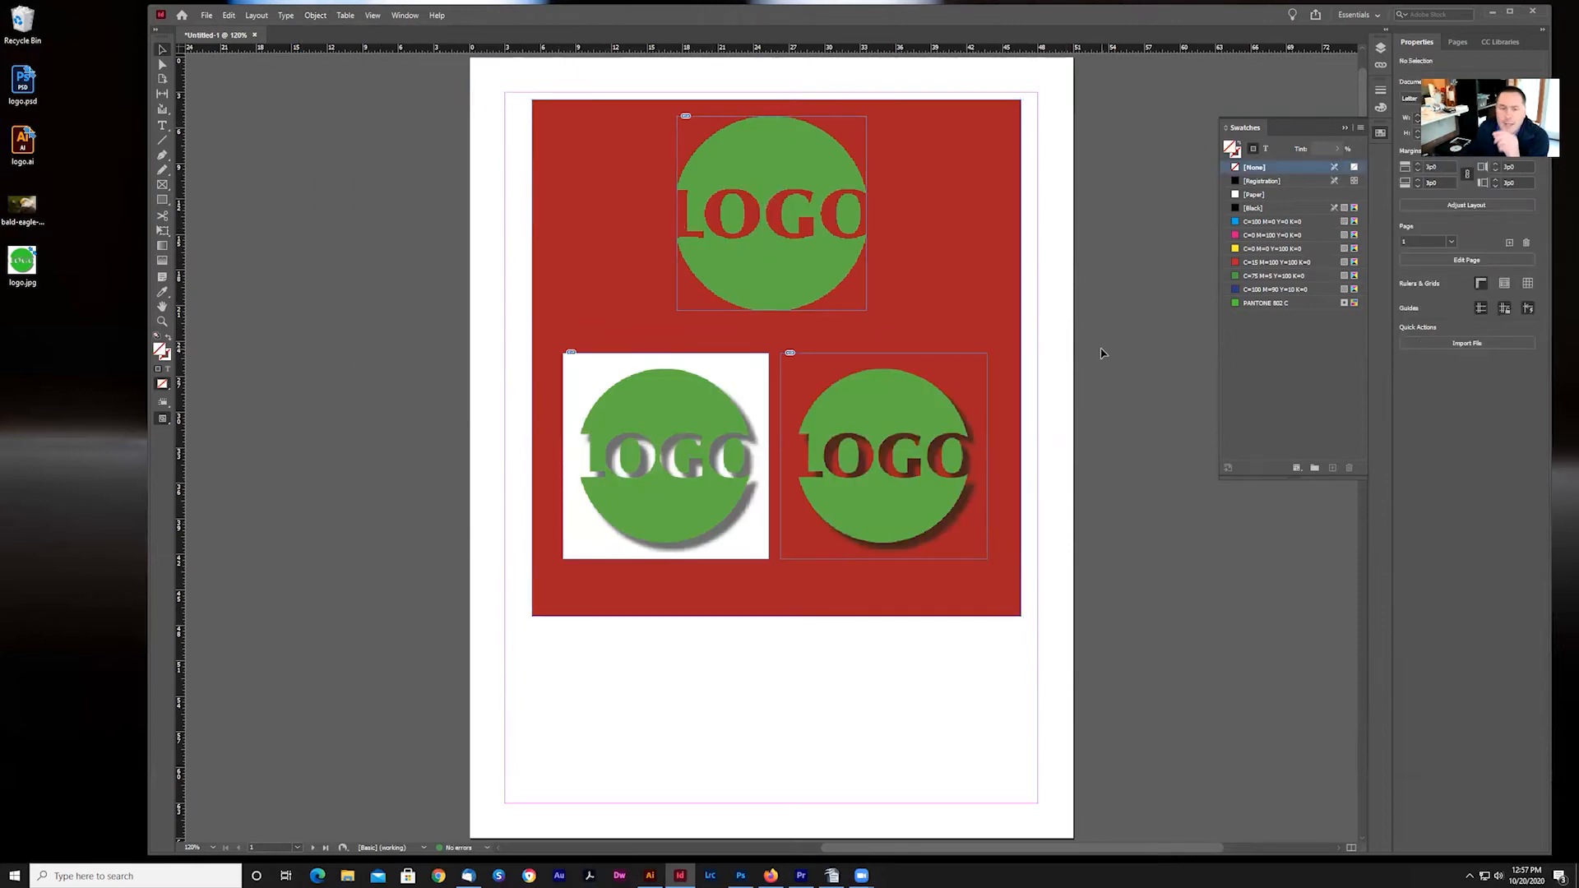
Step: Compare the backgrounds of the three logos, moving the PSD logo partly off the red rectangle and back beside the JPEG logo
click(834, 239)
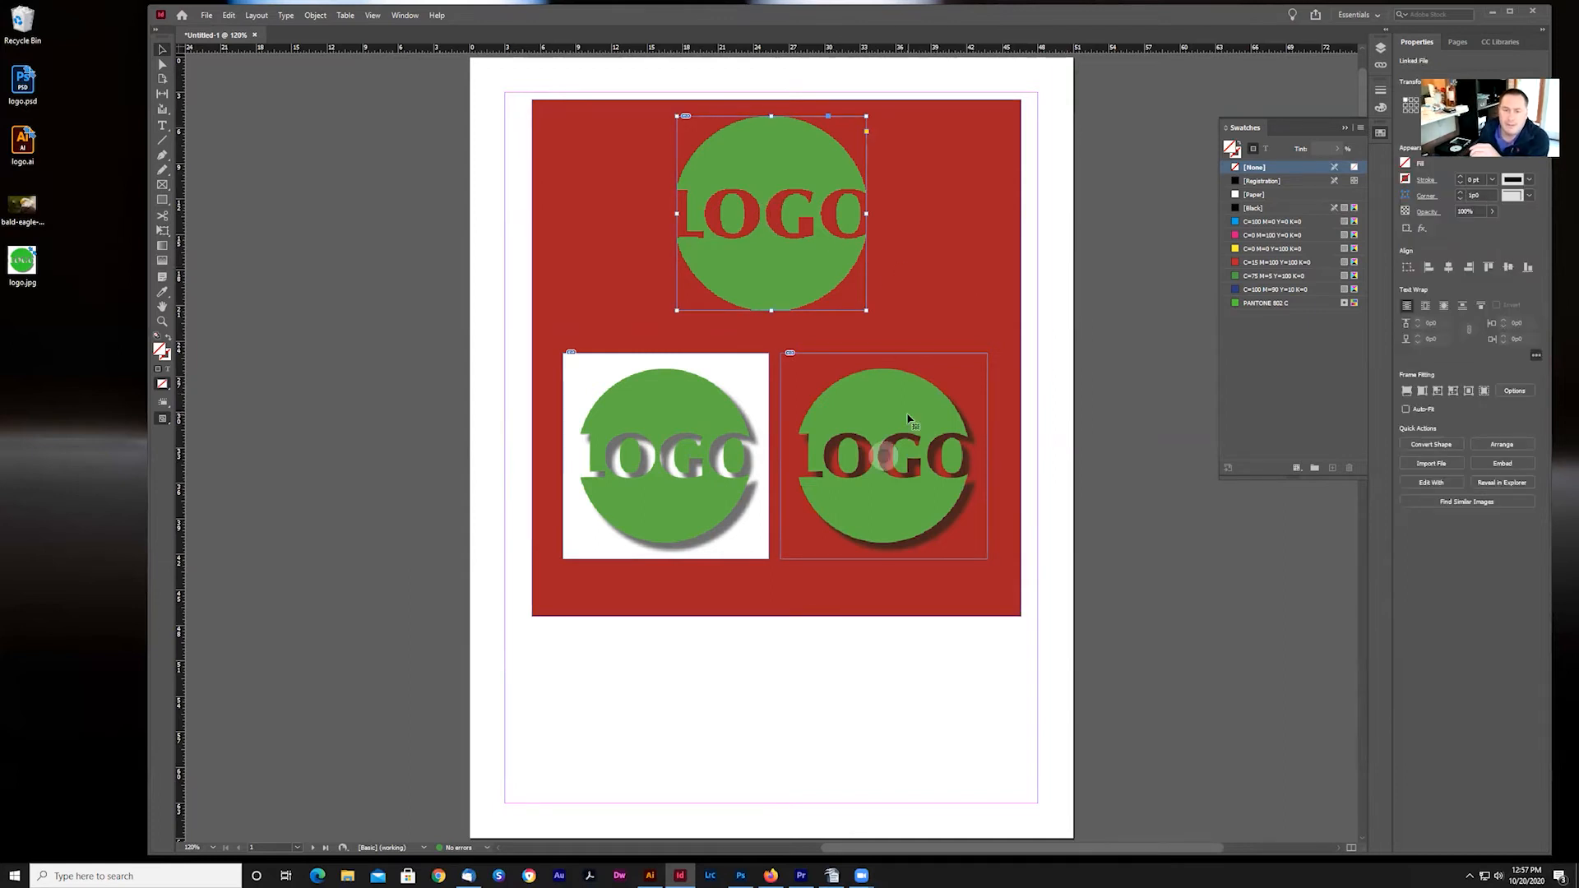
click(723, 423)
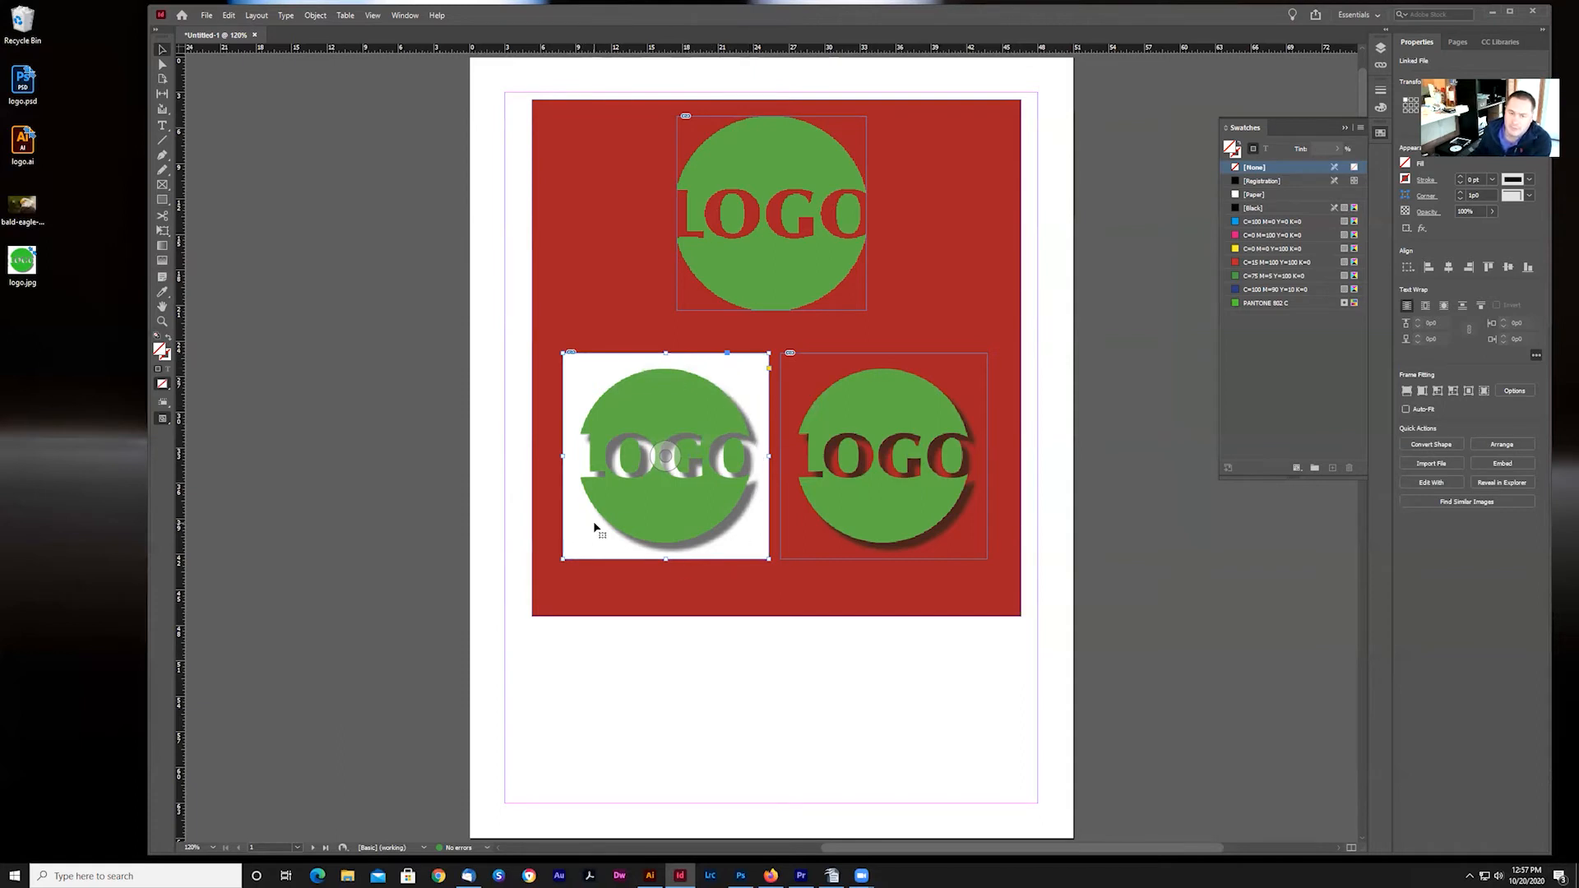
click(946, 454)
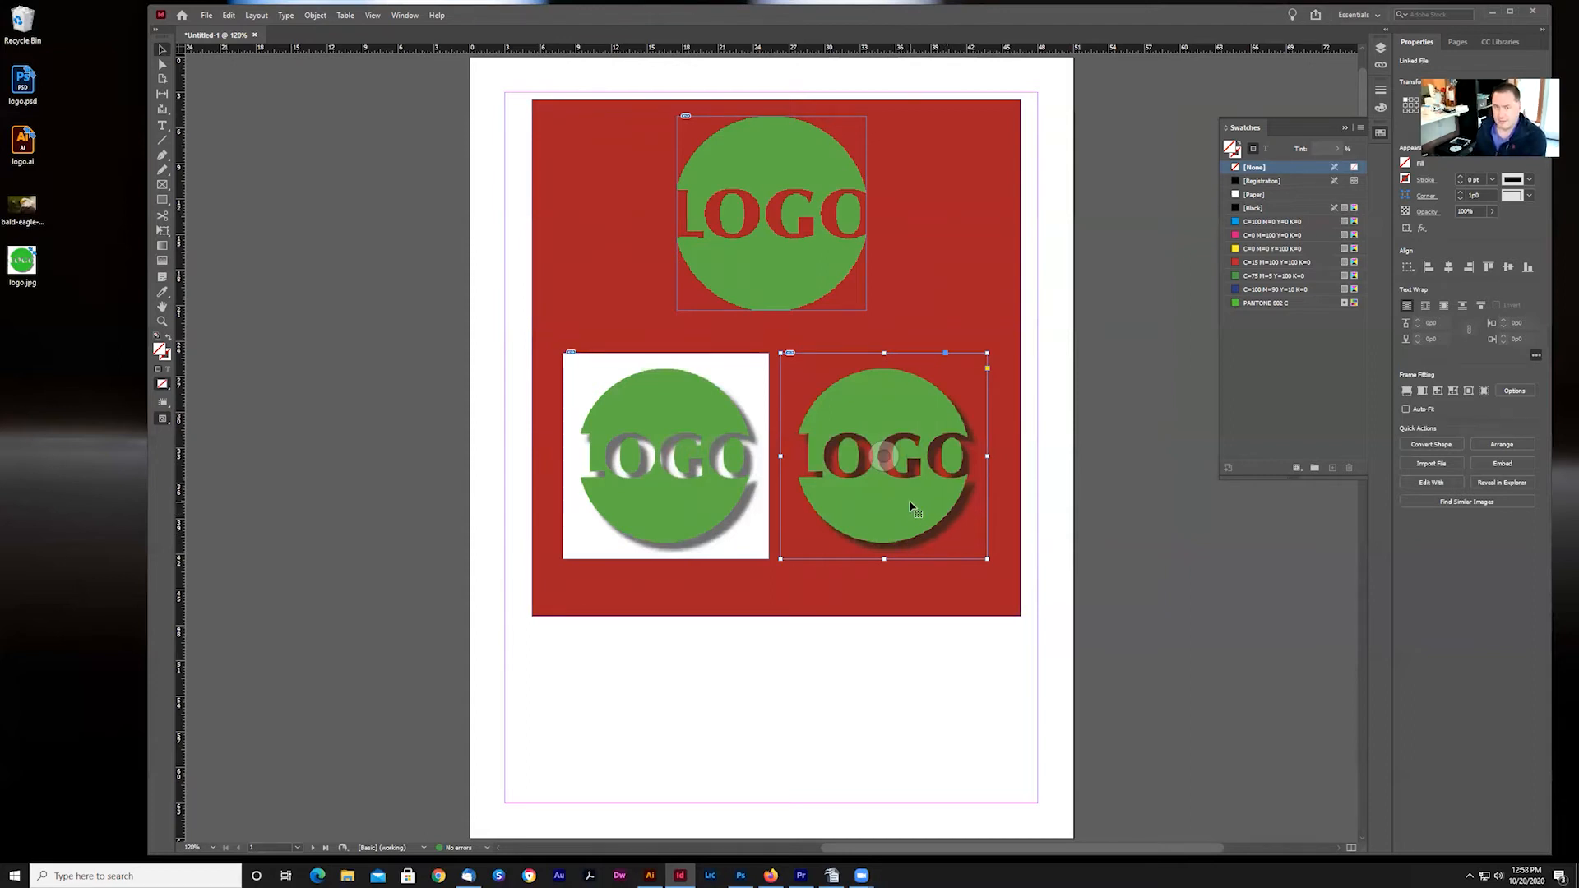
drag(910, 505, 918, 601)
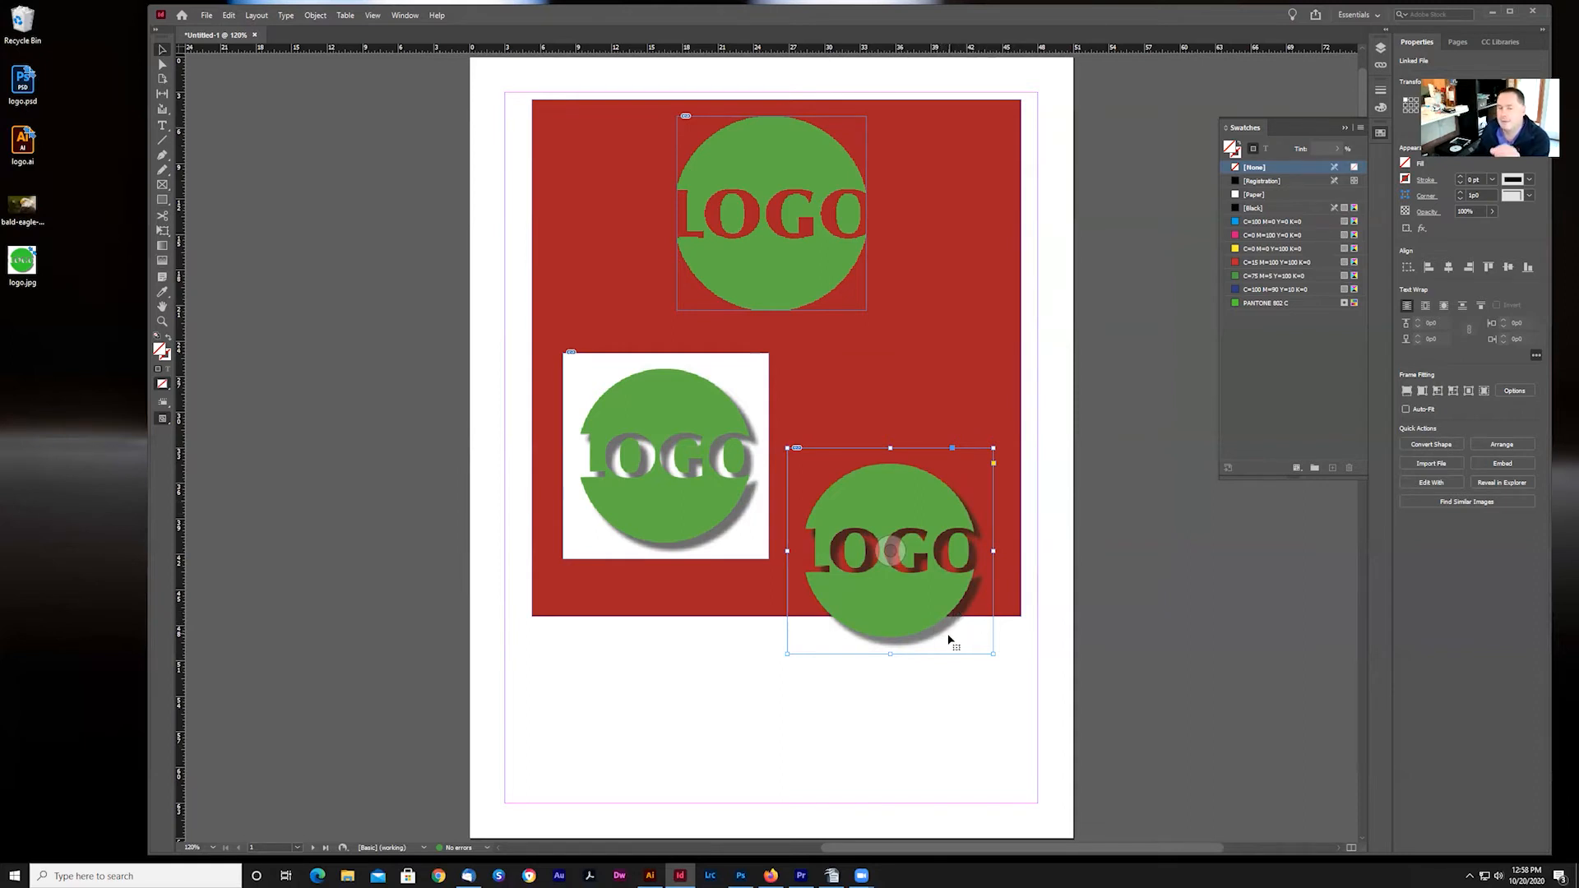
drag(921, 612, 921, 519)
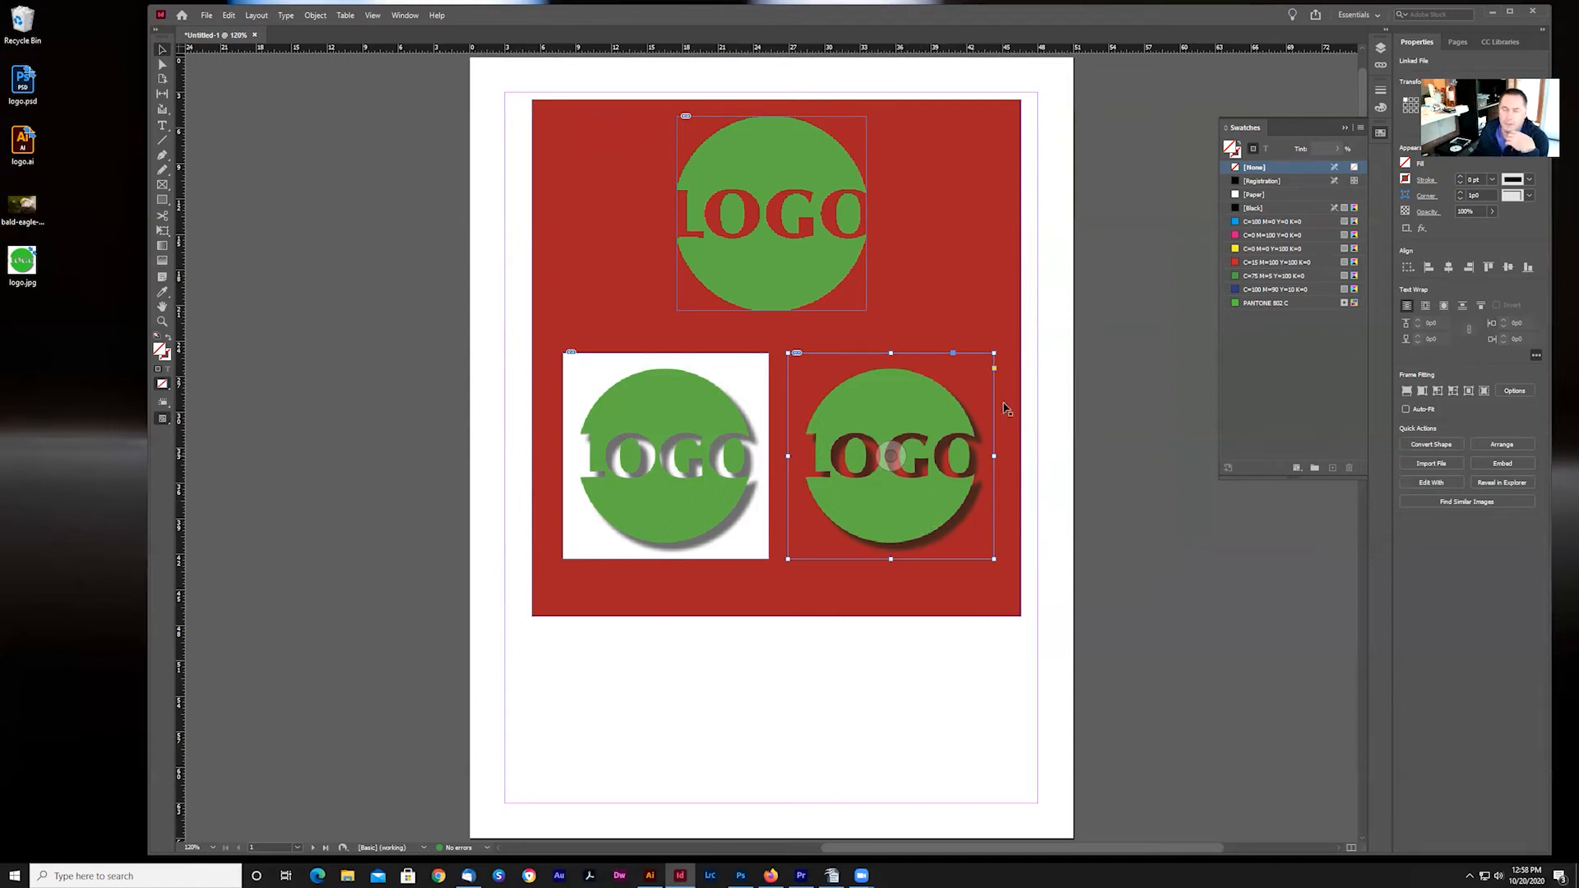
click(1073, 296)
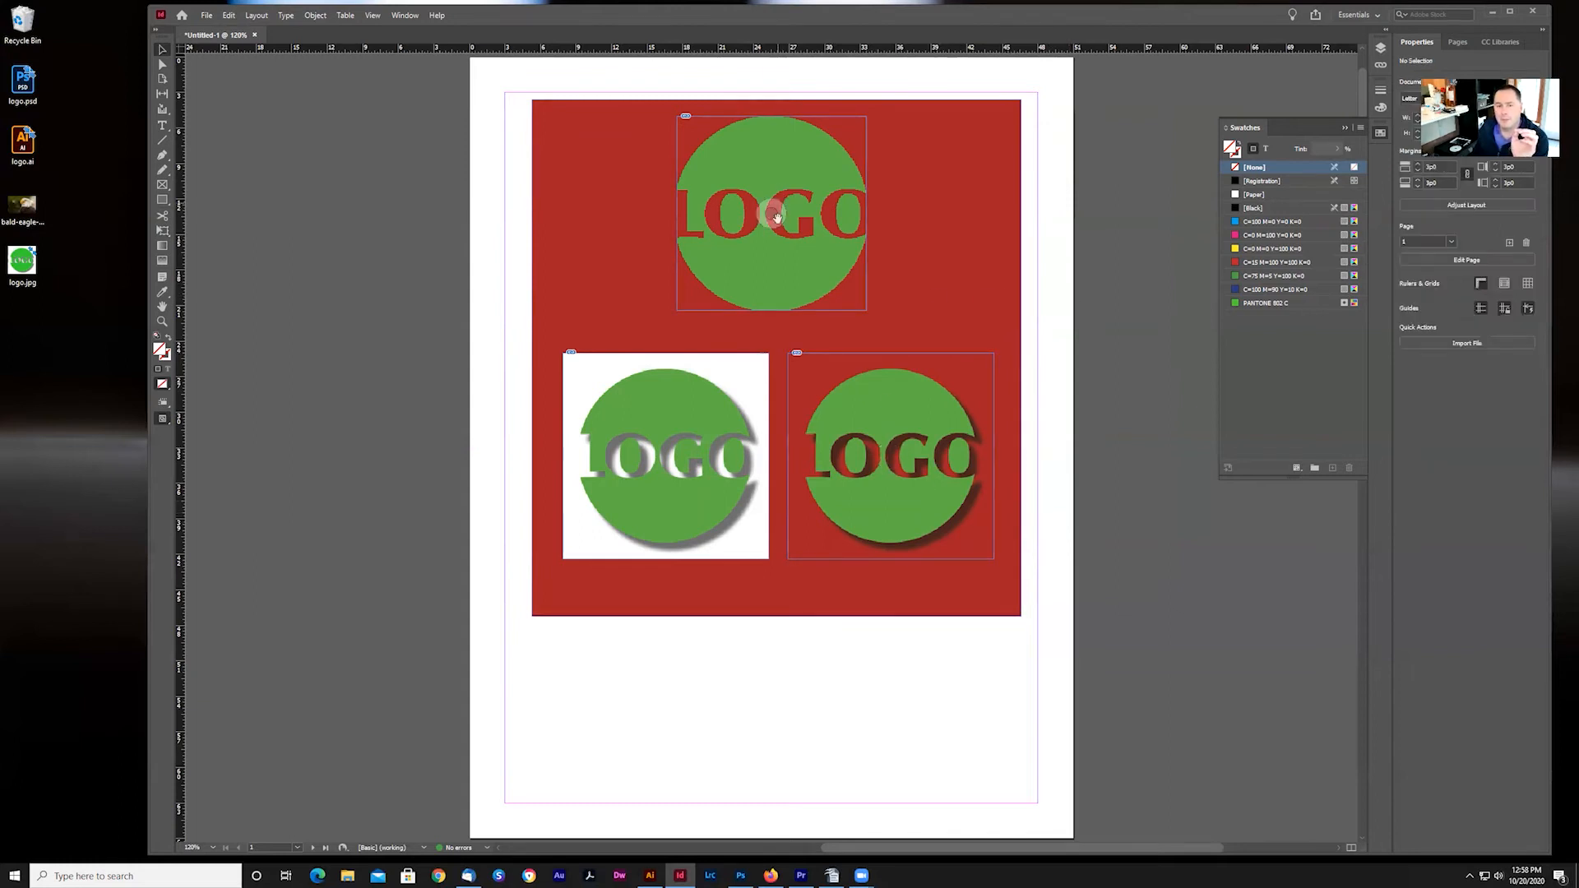
Step: Examine the edges and lettering of the AI logo at 600% magnification
click(801, 267)
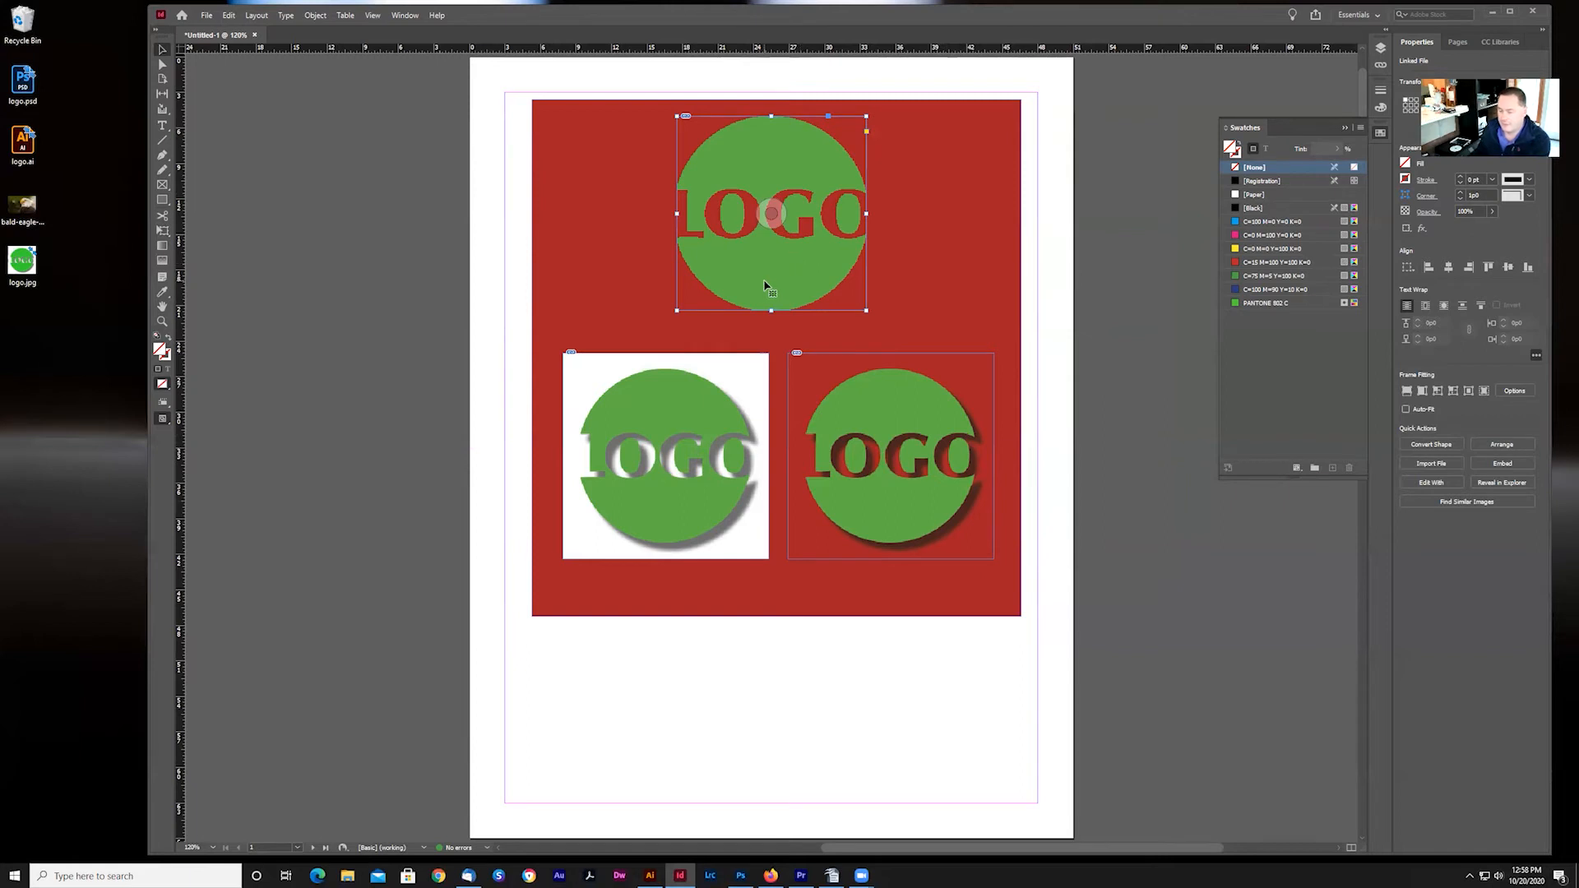
key(ctrl+equal)
key(ctrl+equal)
key(ctrl+equal)
key(ctrl+equal)
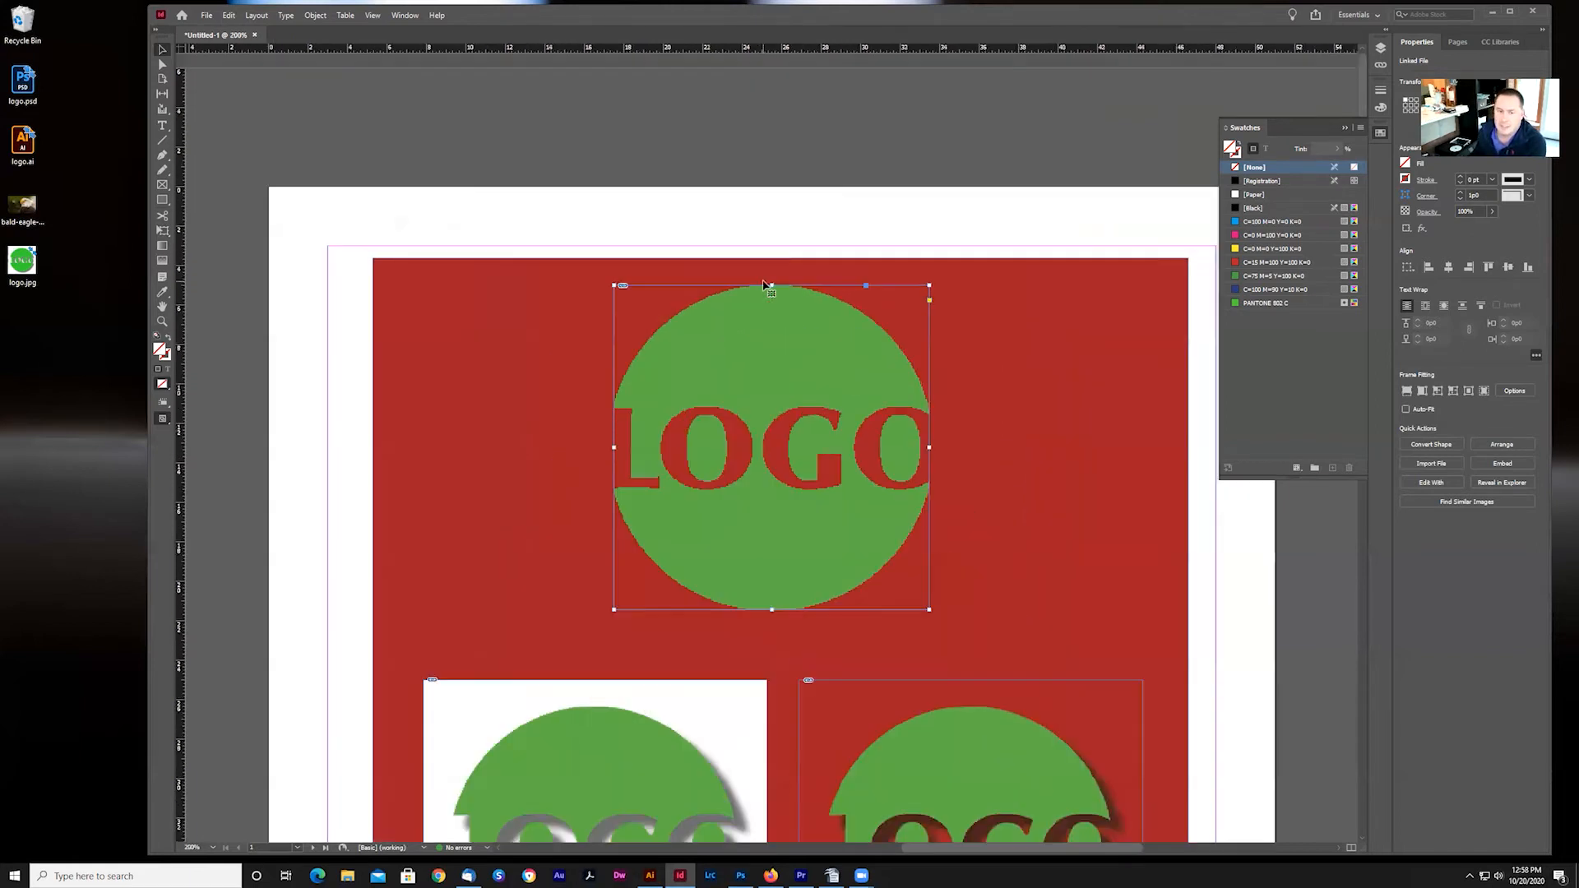
key(ctrl+equal)
key(ctrl+equal)
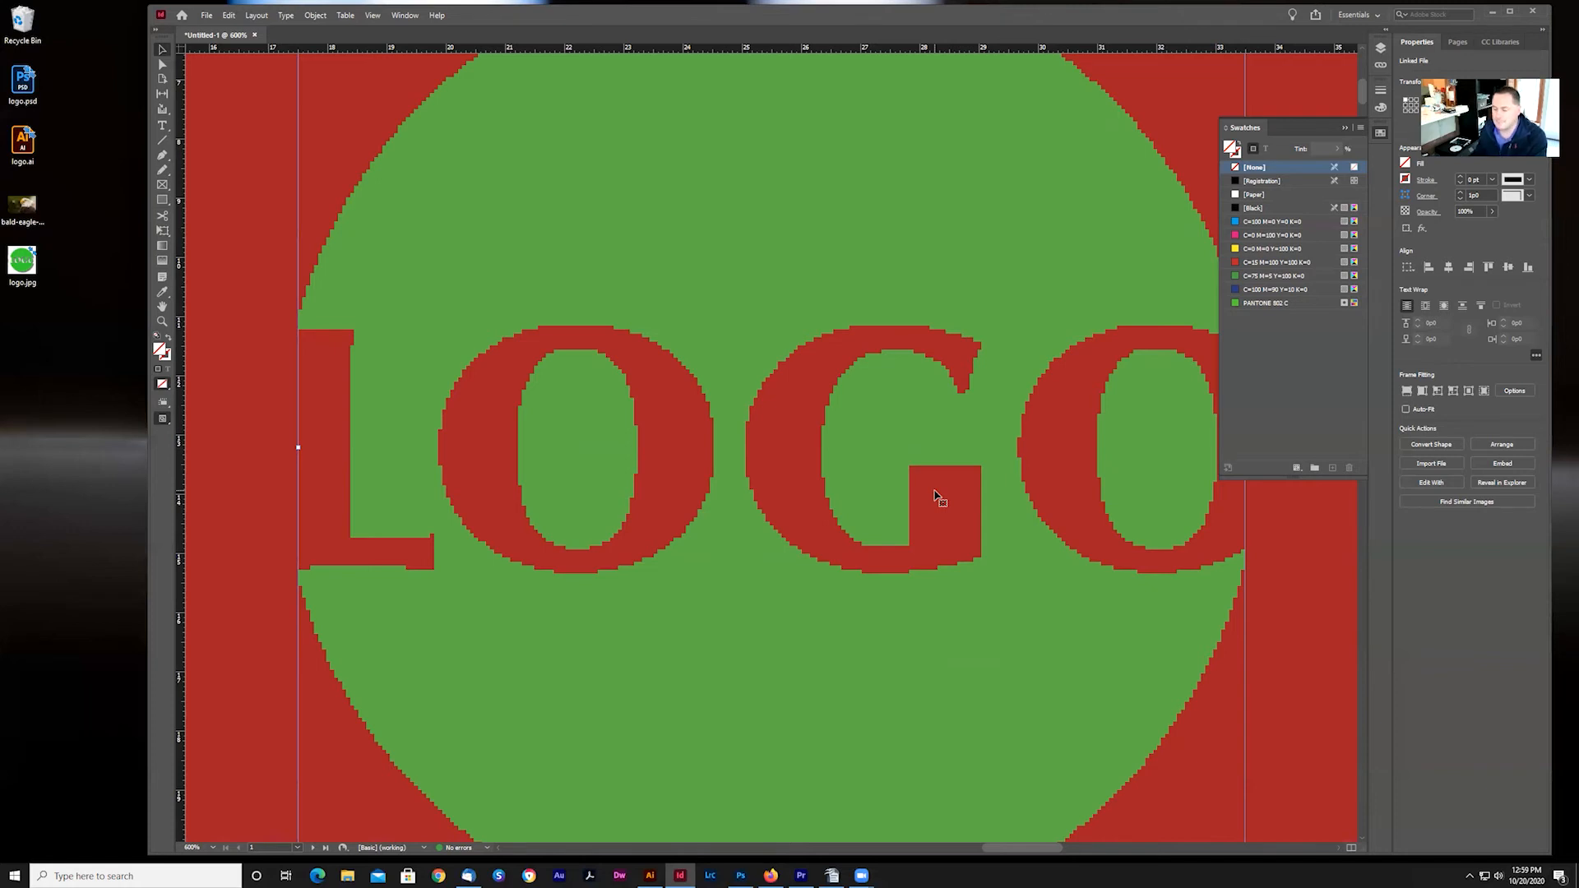
Step: Set the display performance of the AI logo to Fast Display
key(ctrl+minus)
key(ctrl+minus)
key(ctrl+minus)
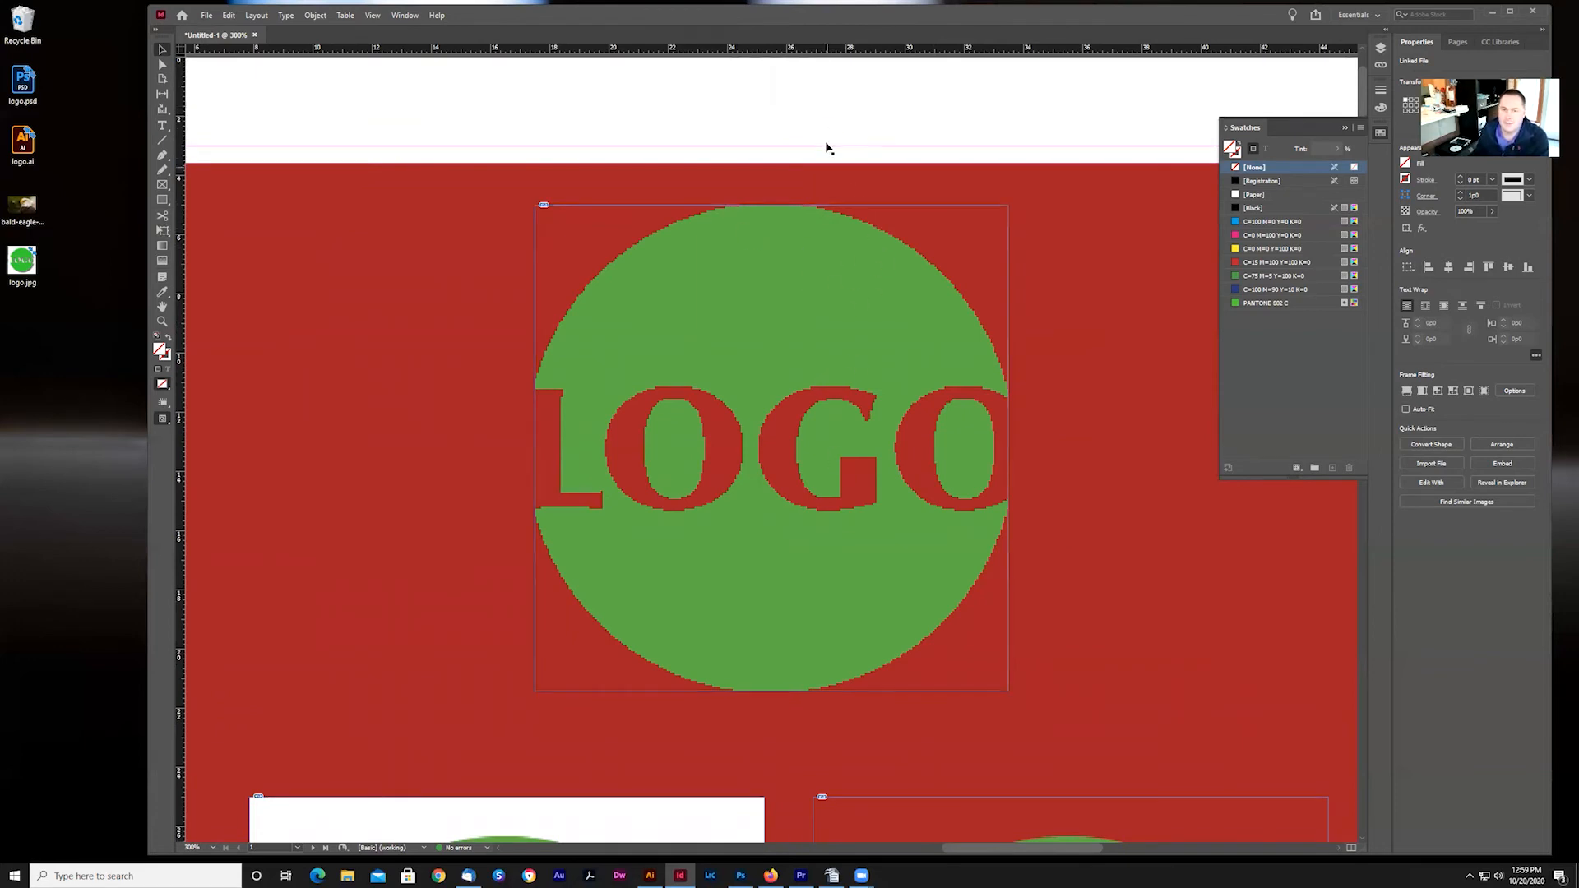
click(771, 449)
click(765, 303)
right_click(731, 248)
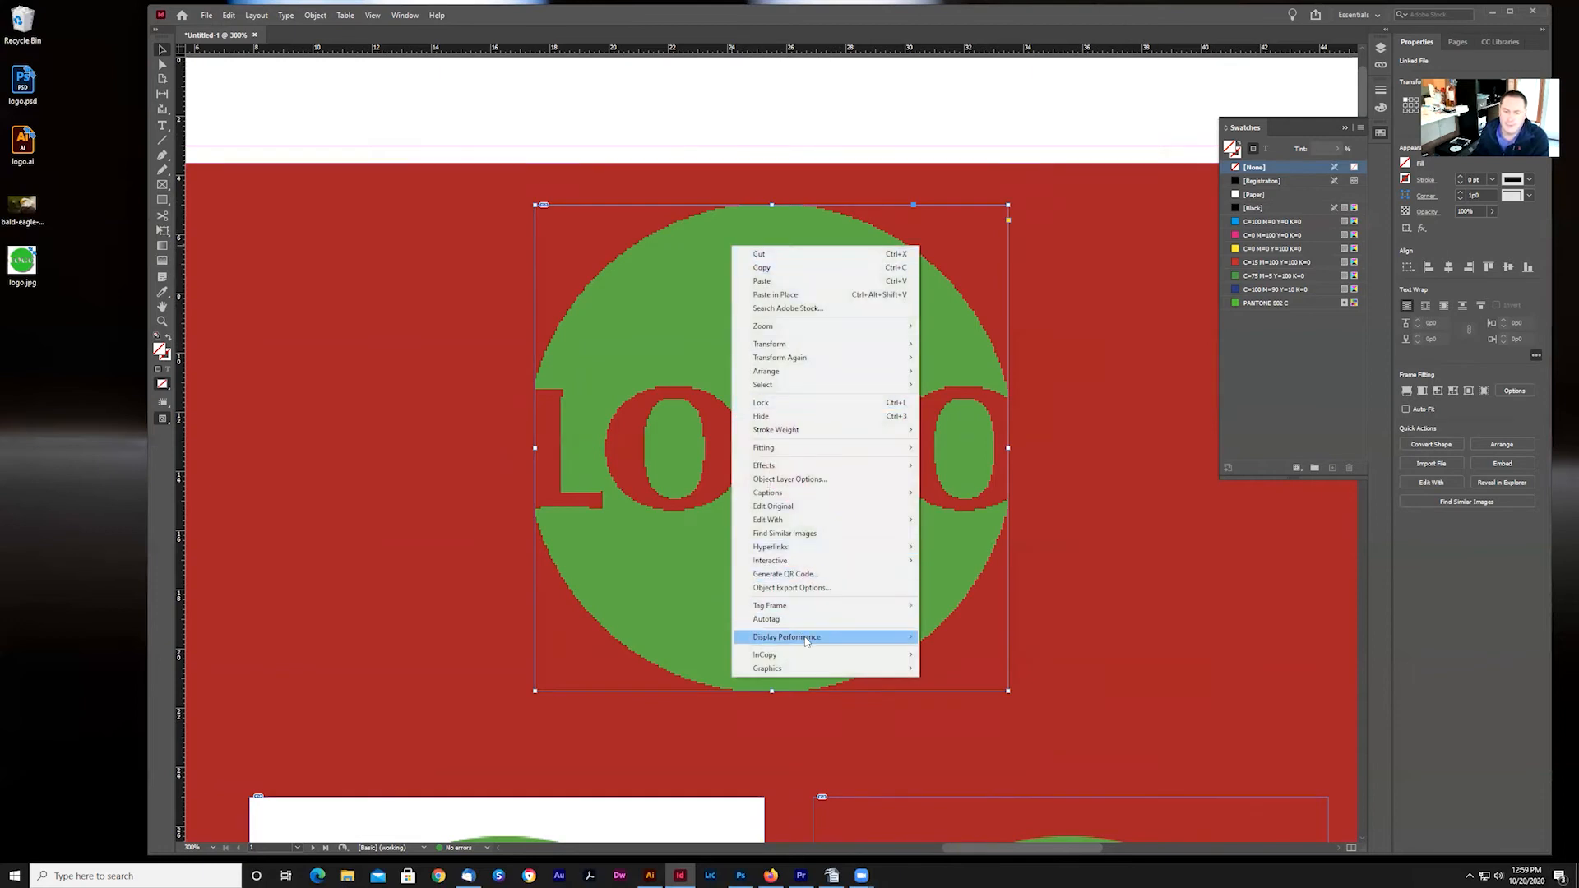
mouse_move(806, 641)
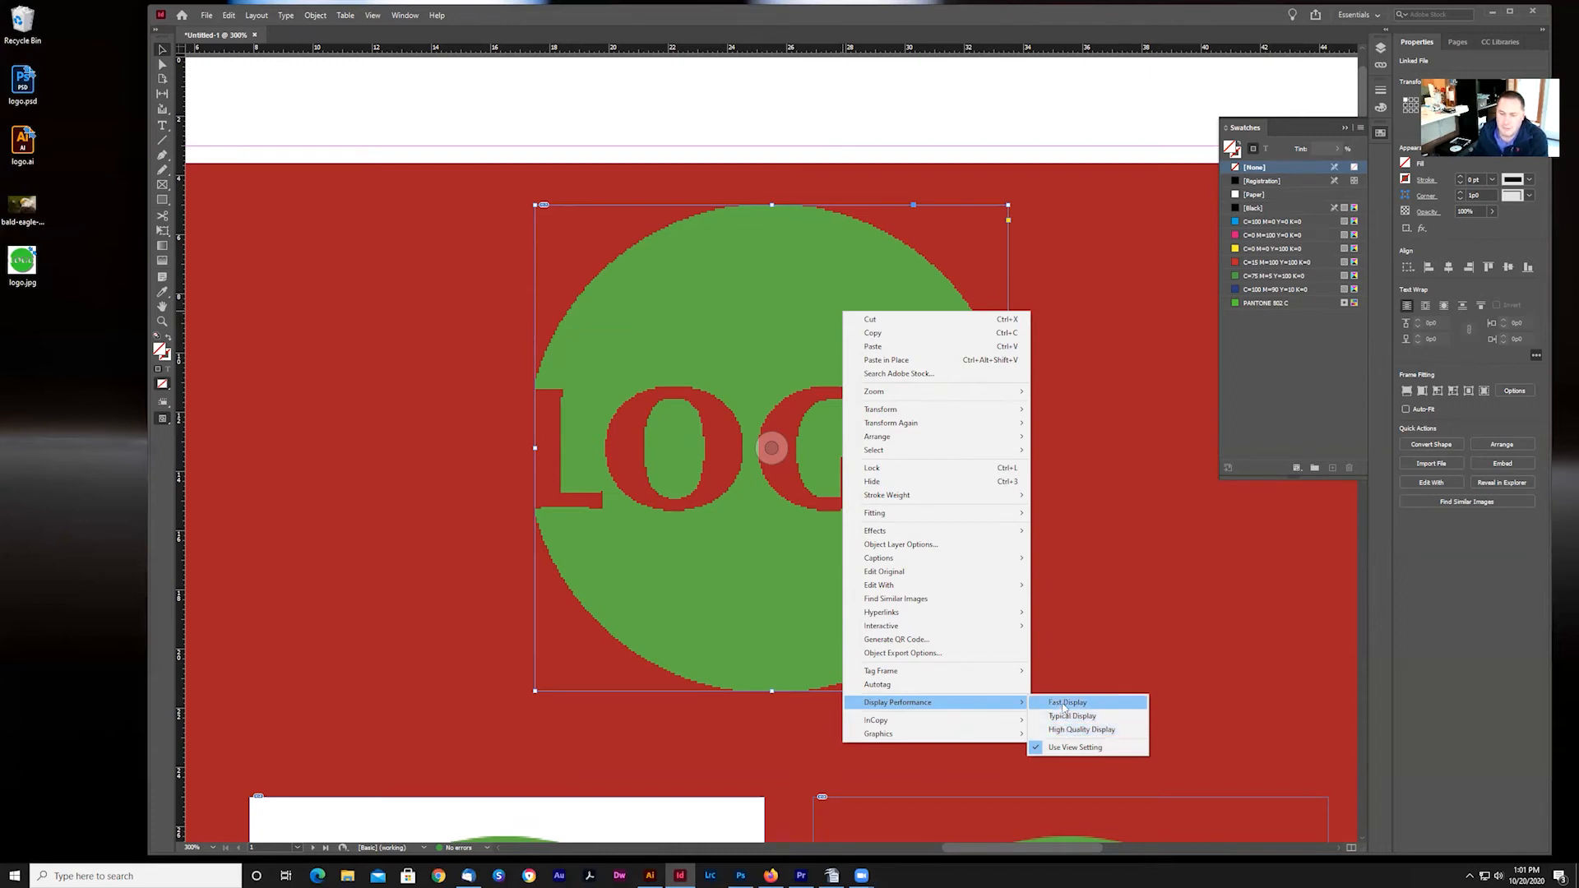
click(1063, 704)
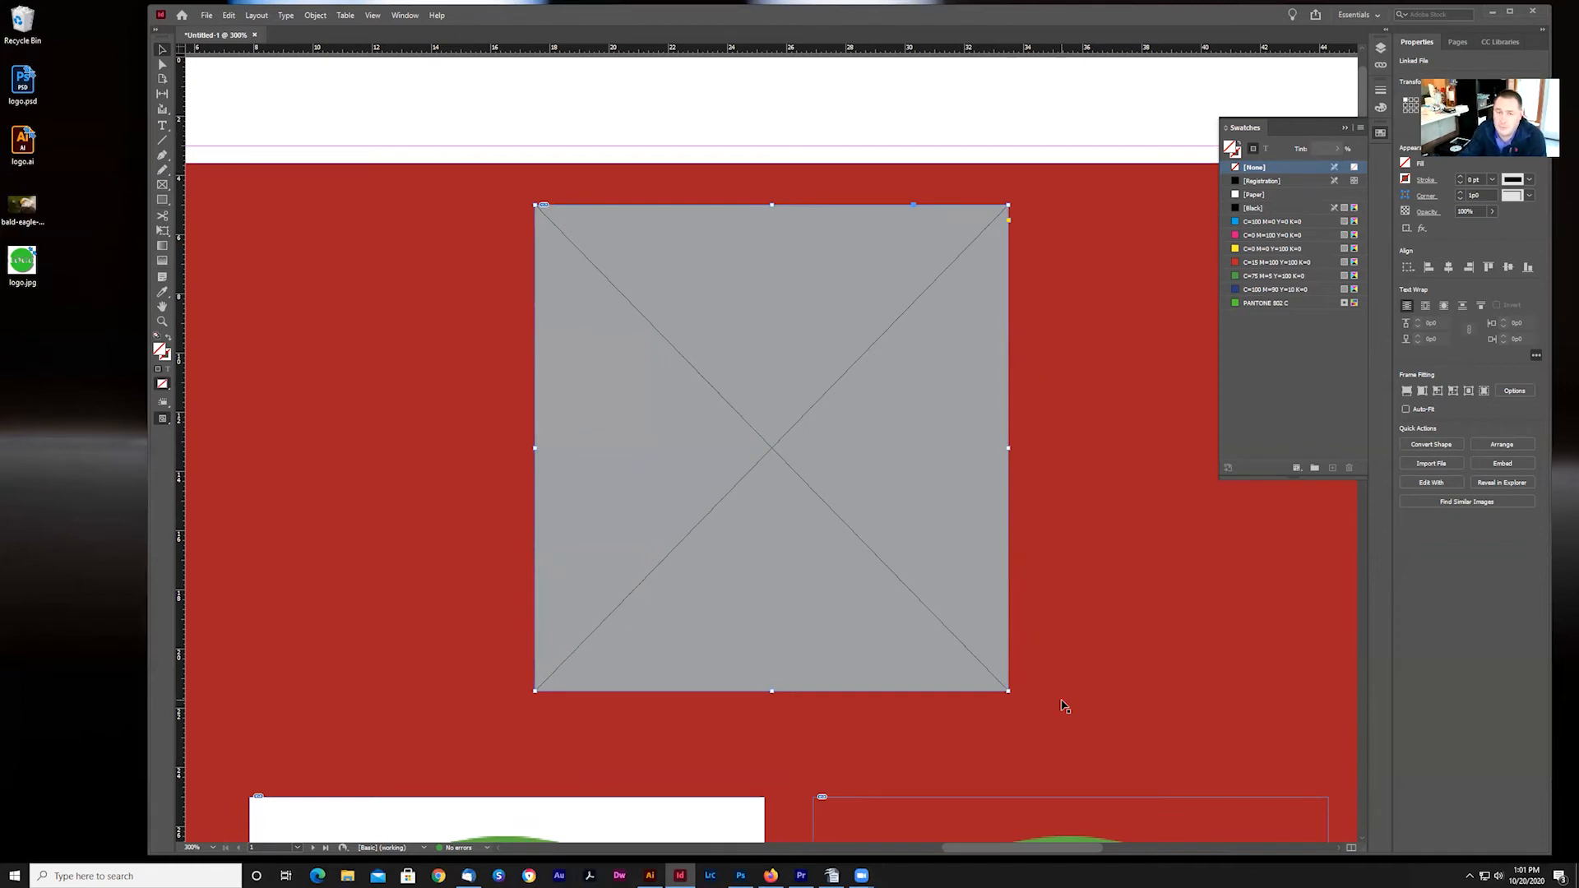
Step: Switch the AI logo to Typical Display and on to High Quality Display to compare how it is rendered
right_click(878, 467)
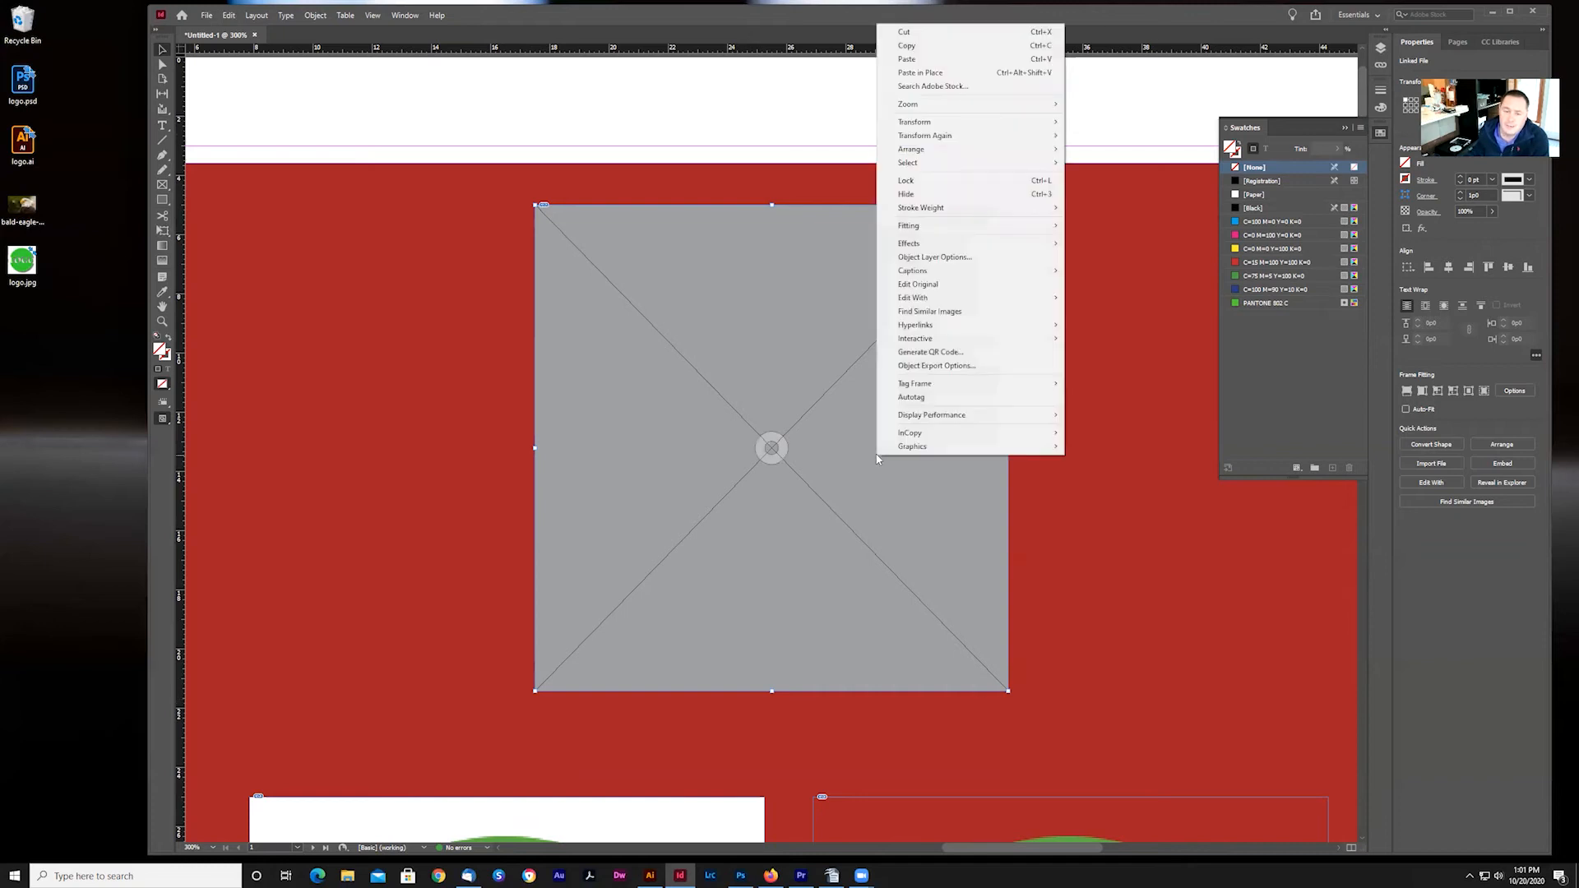
mouse_move(925, 421)
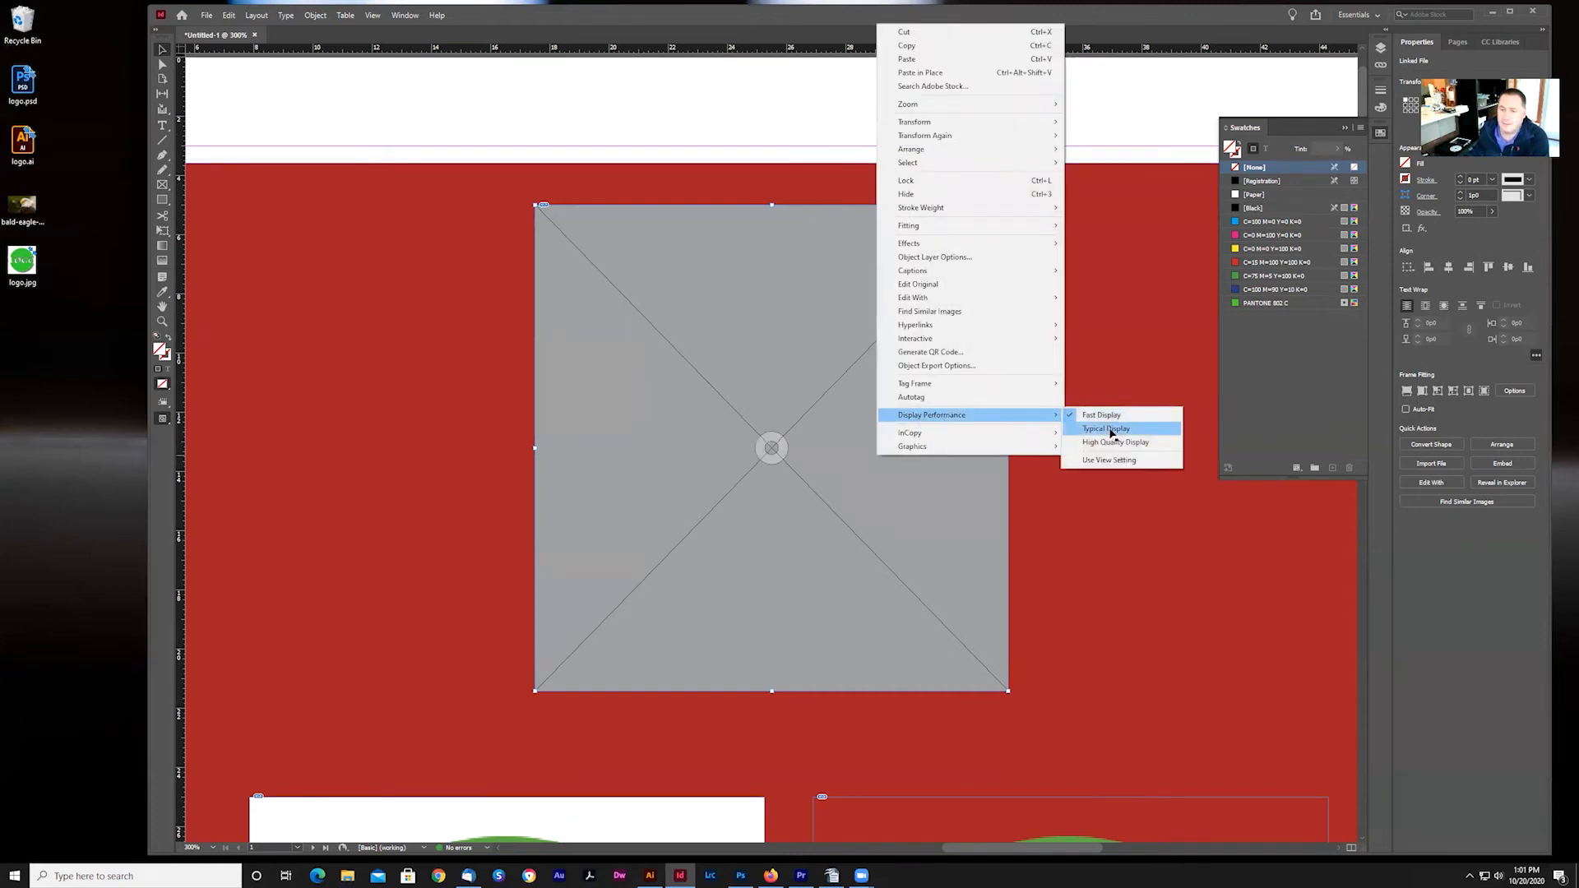
click(1109, 434)
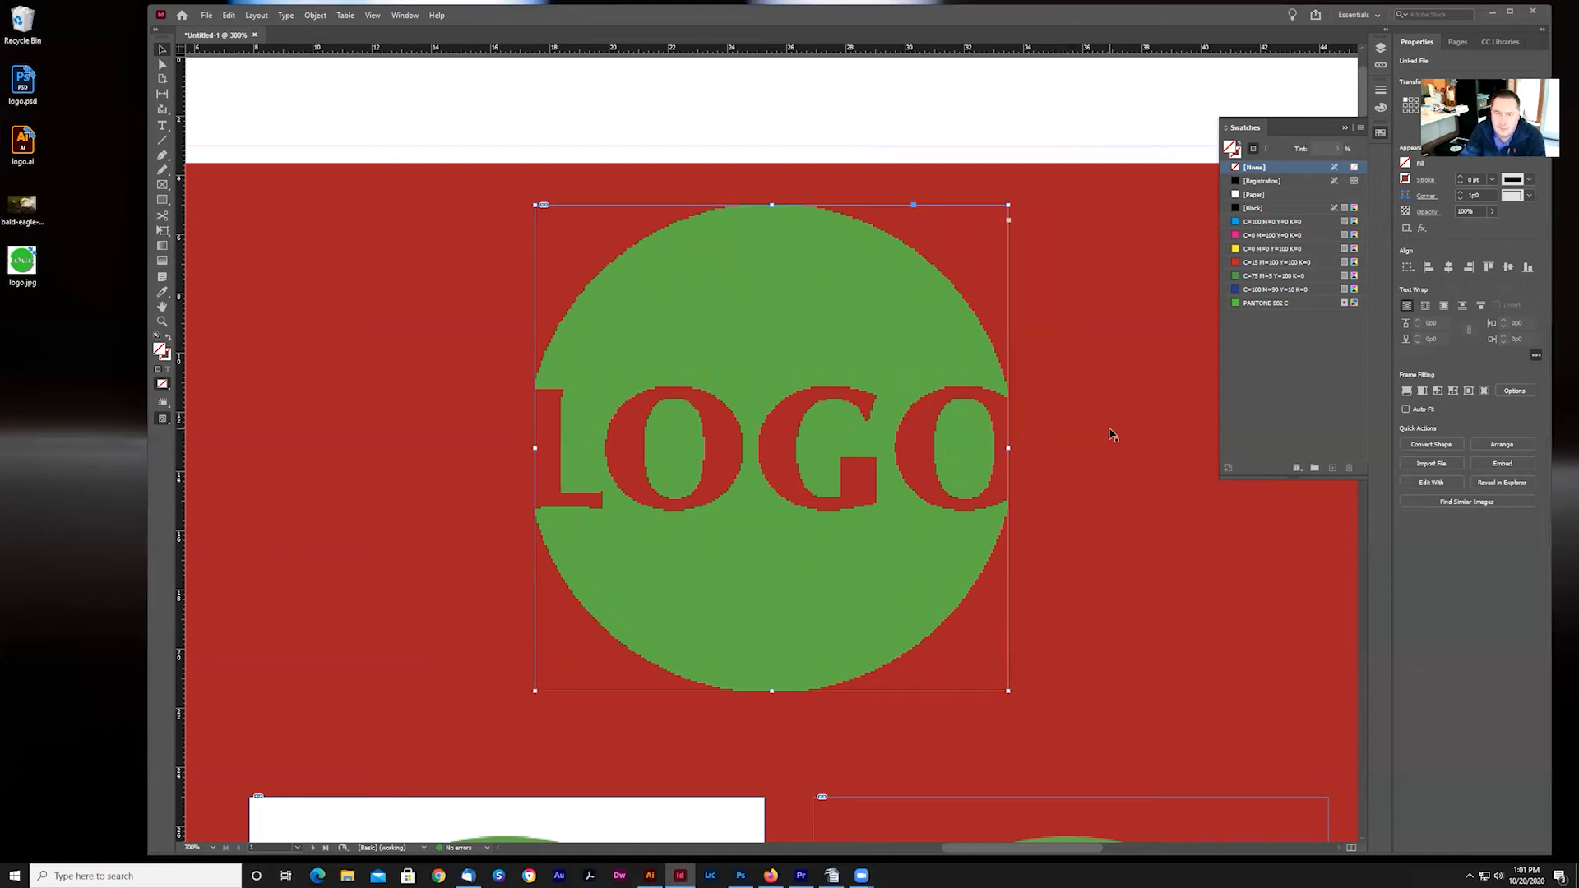
right_click(861, 360)
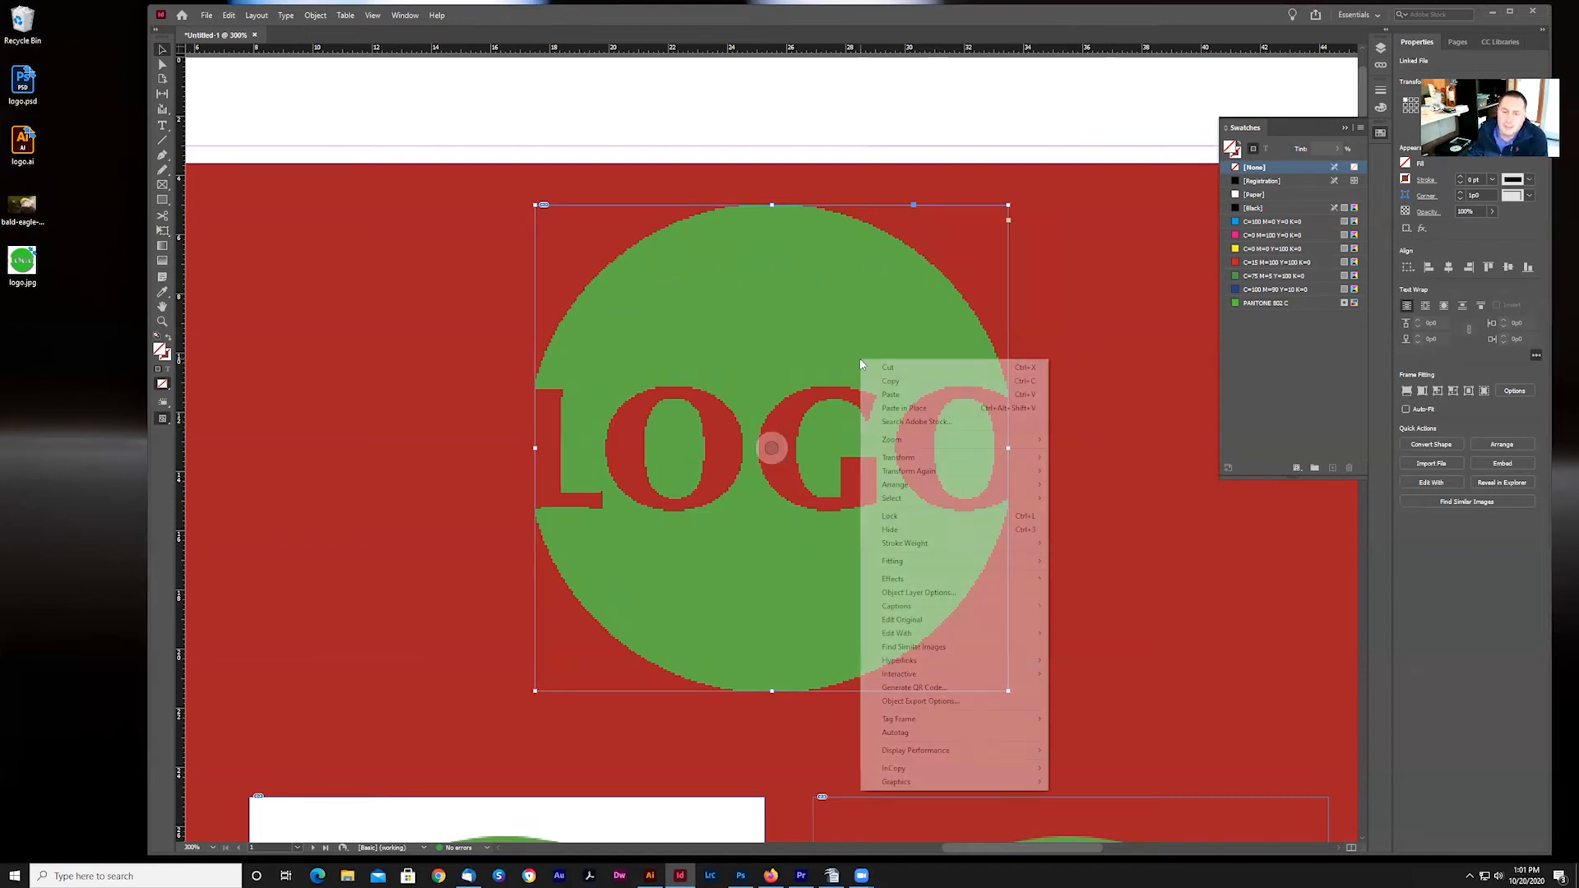
mouse_move(902, 752)
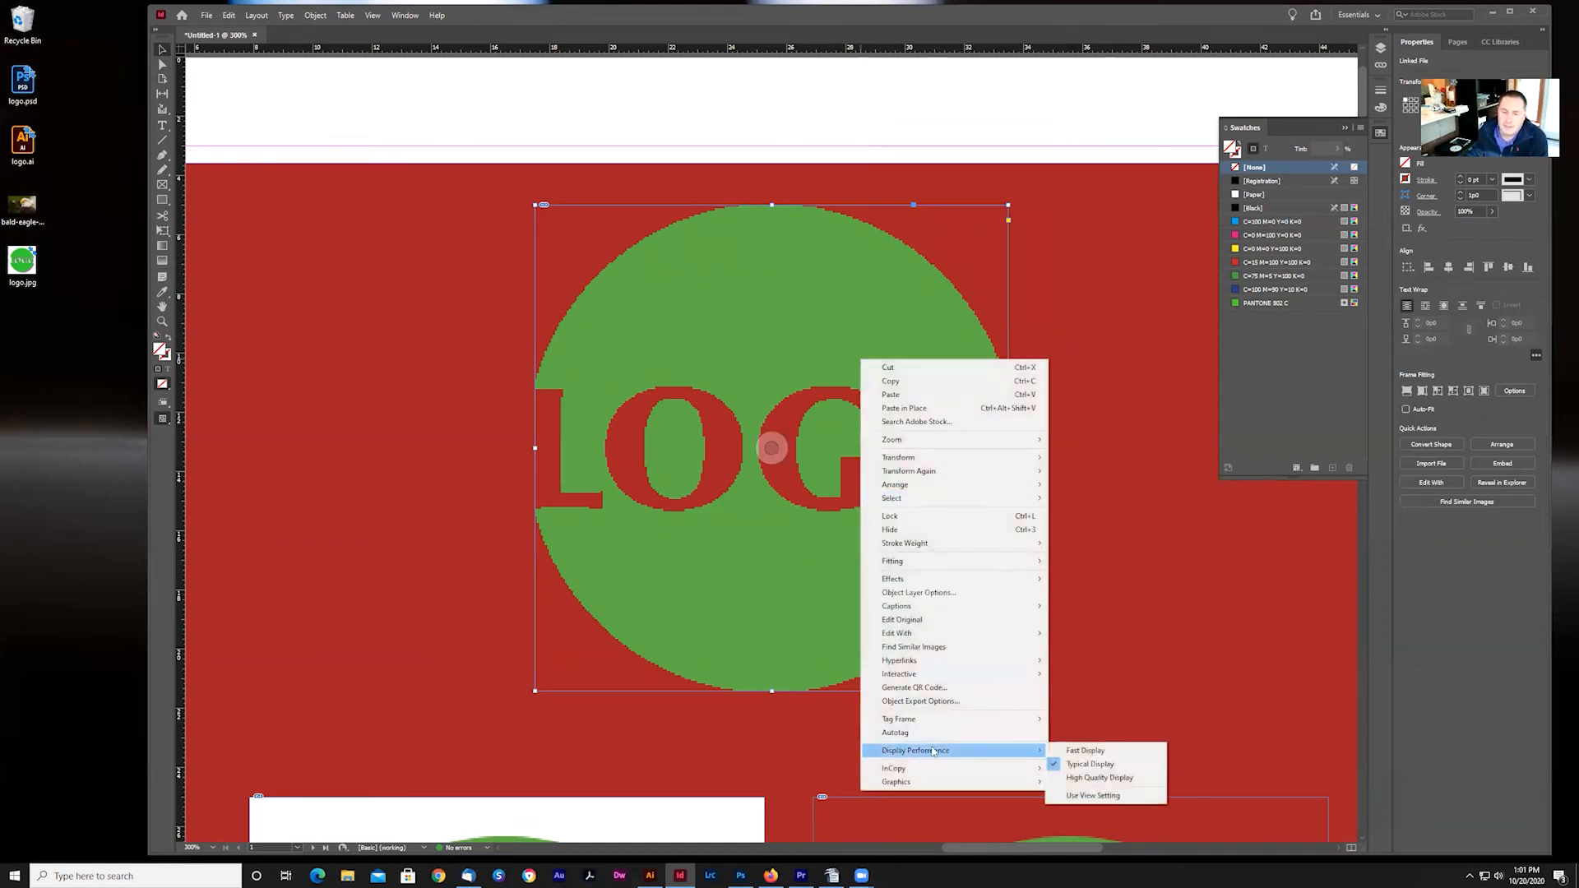
click(1090, 783)
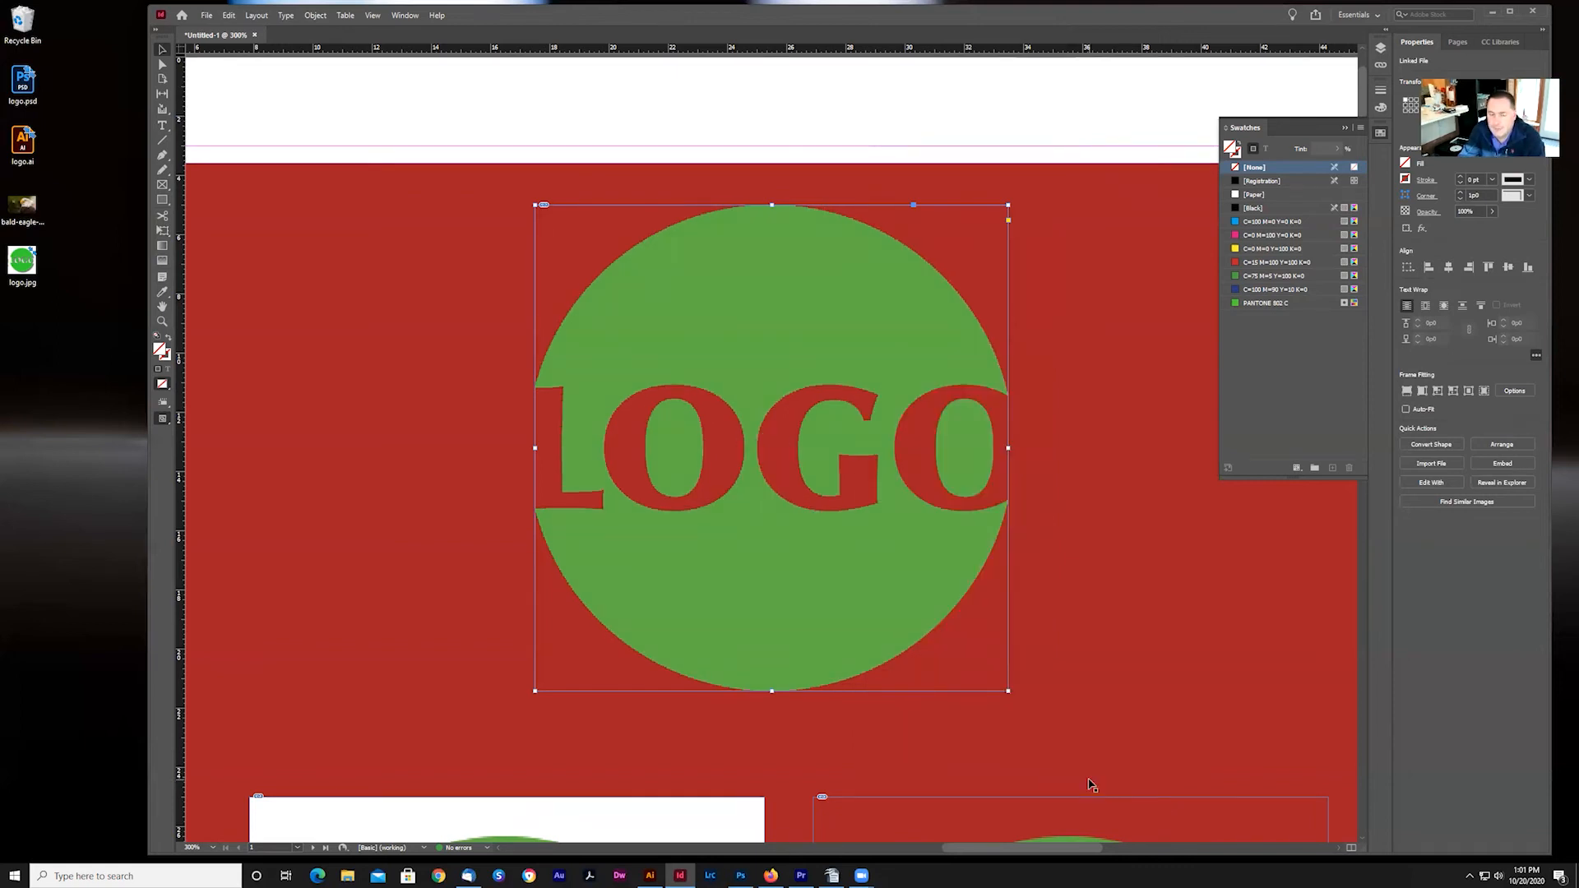
Step: Return the AI logo's display performance to Typical Display
right_click(922, 403)
mouse_move(1020, 793)
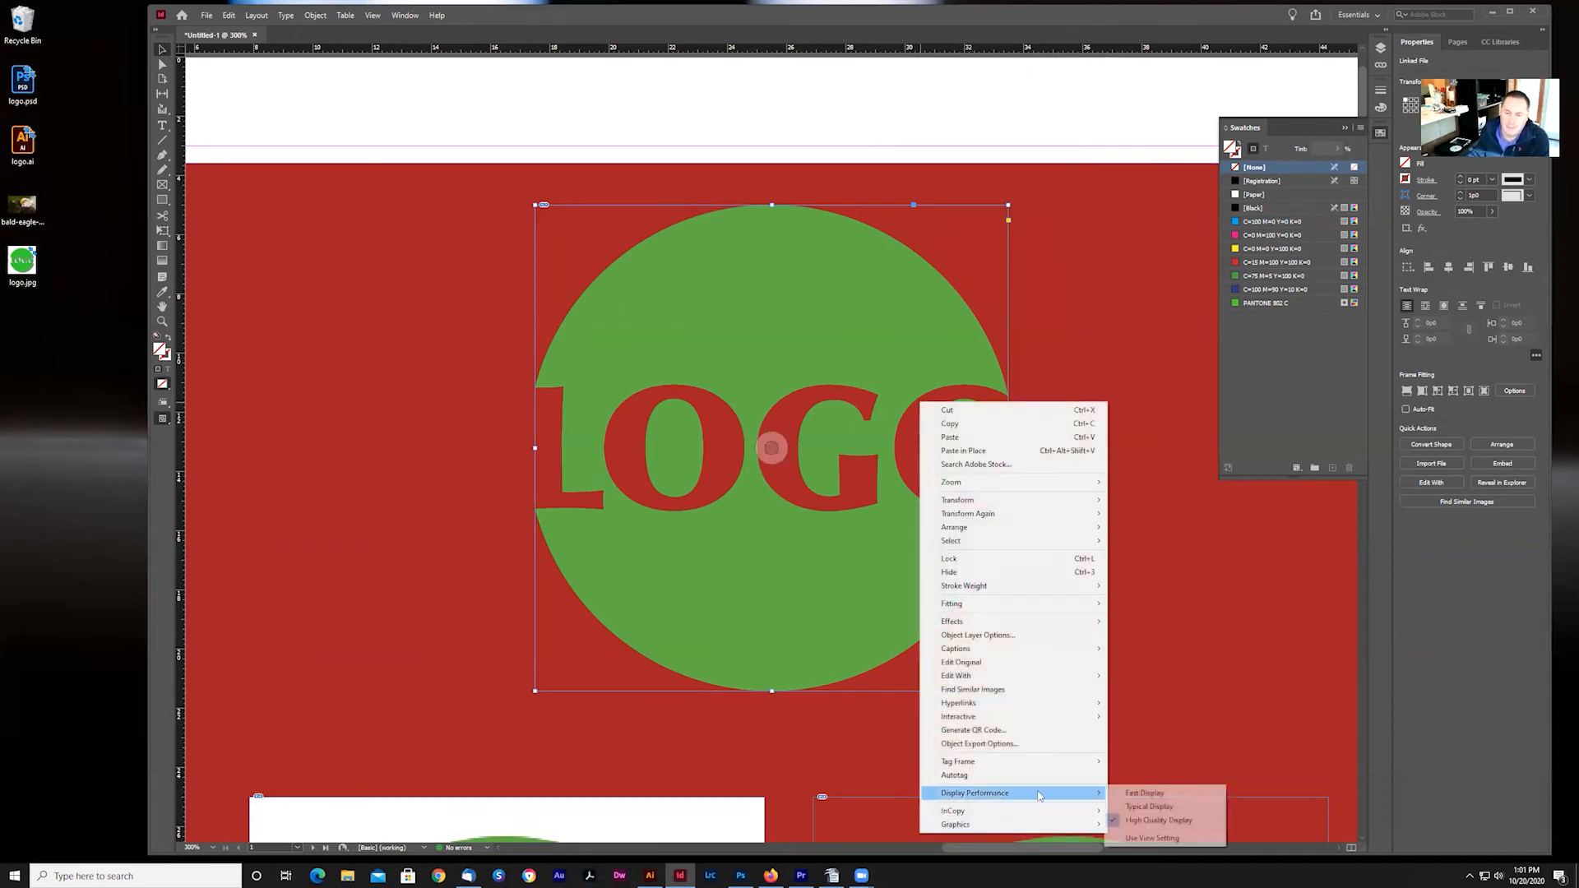
click(1148, 808)
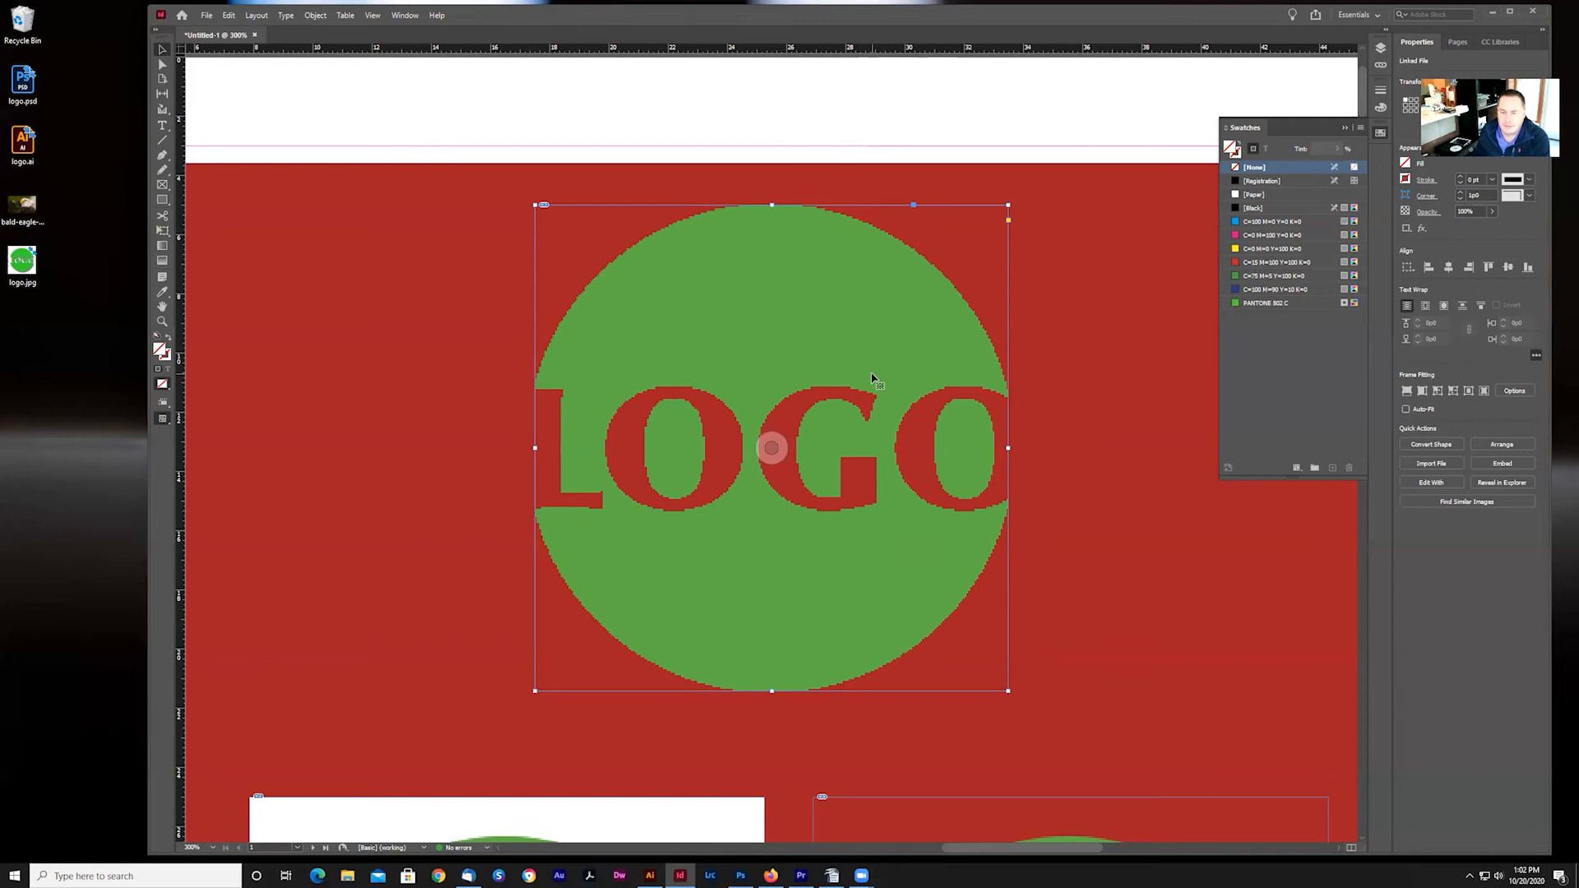
Step: Show the document's list of linked files and rename the desktop file logo.ai as logo32.ai
click(412, 16)
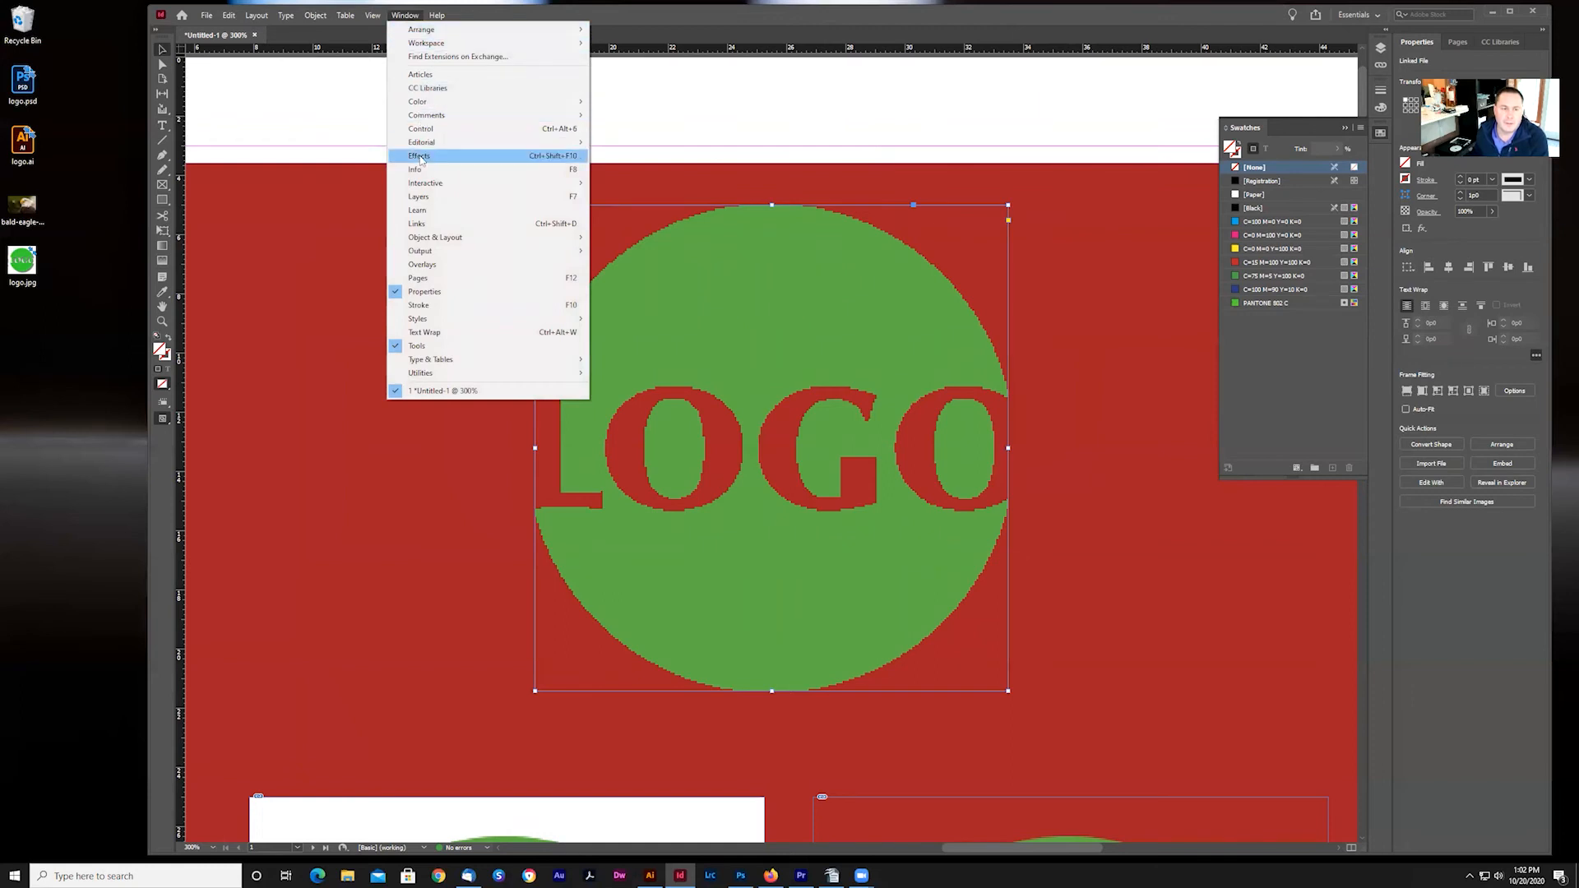
click(418, 224)
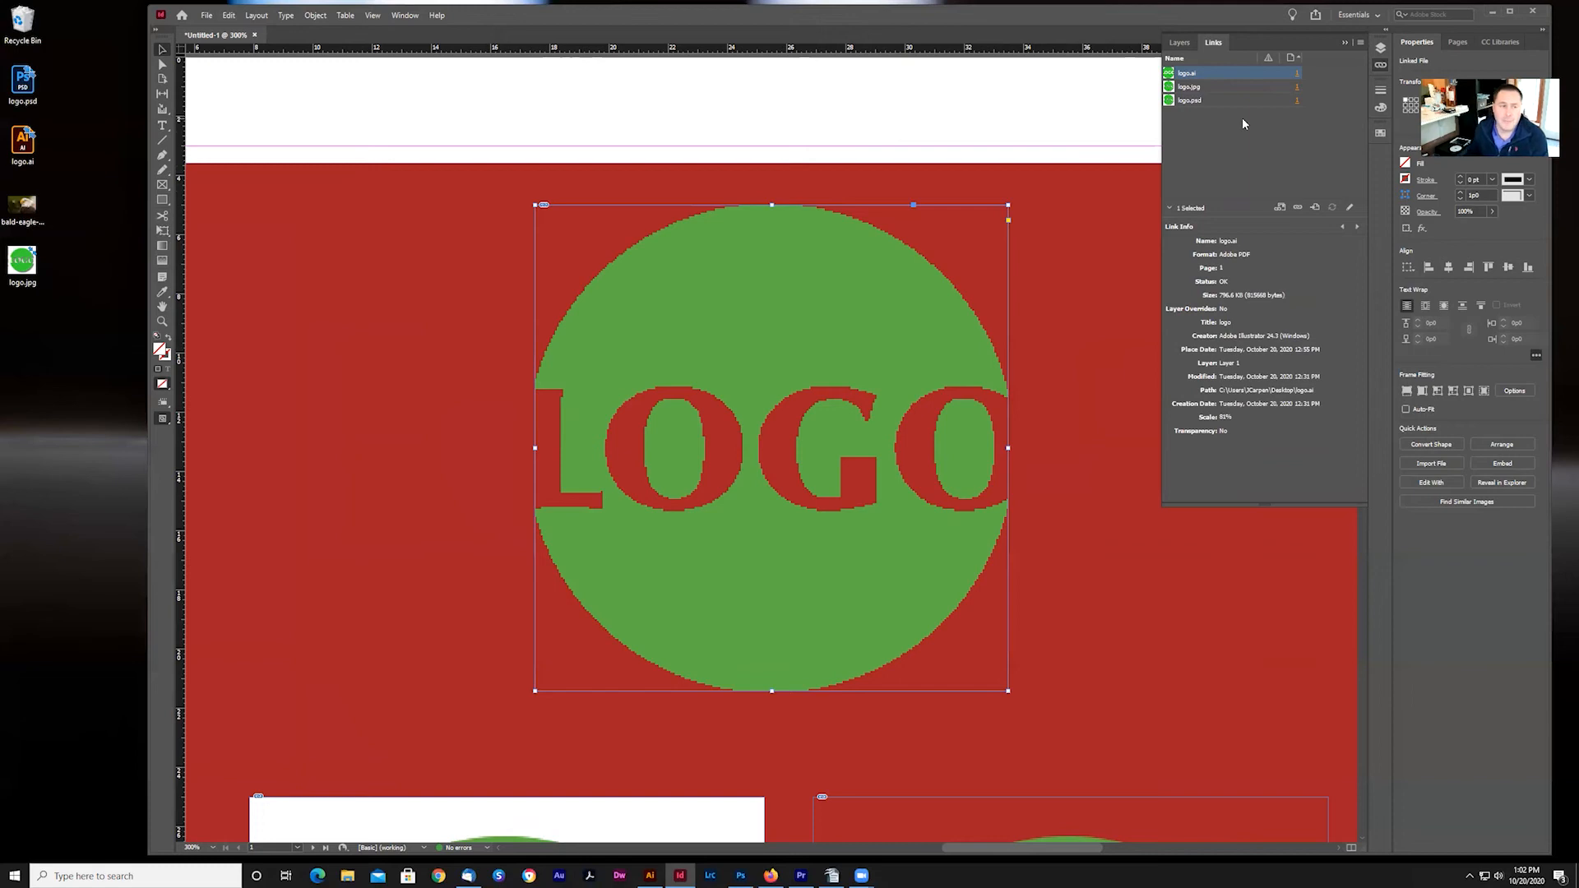
click(26, 162)
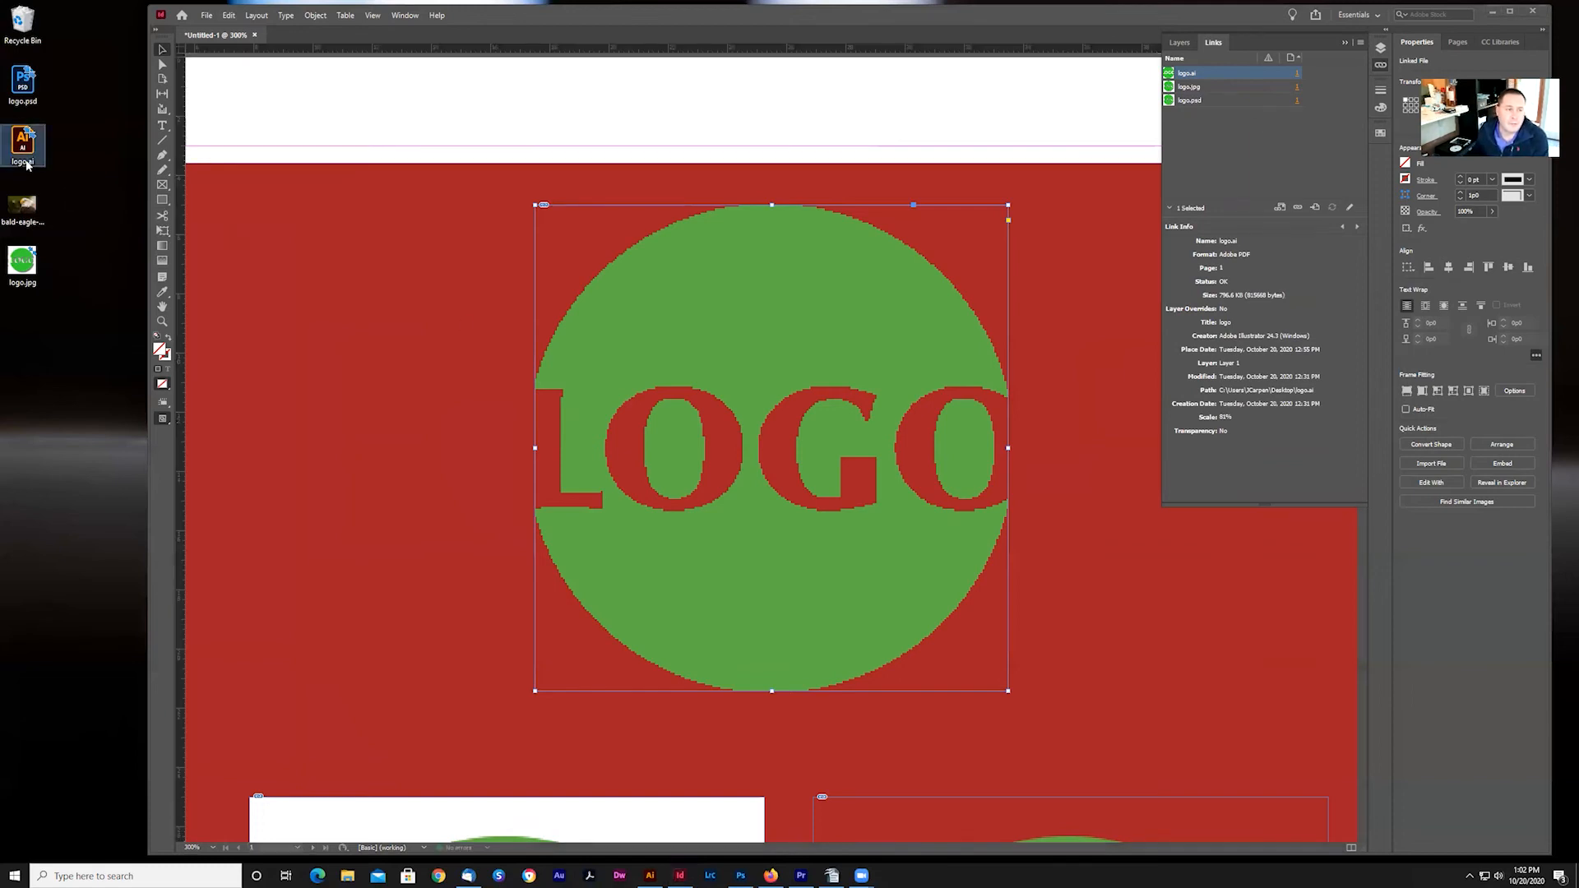
click(25, 162)
click(28, 162)
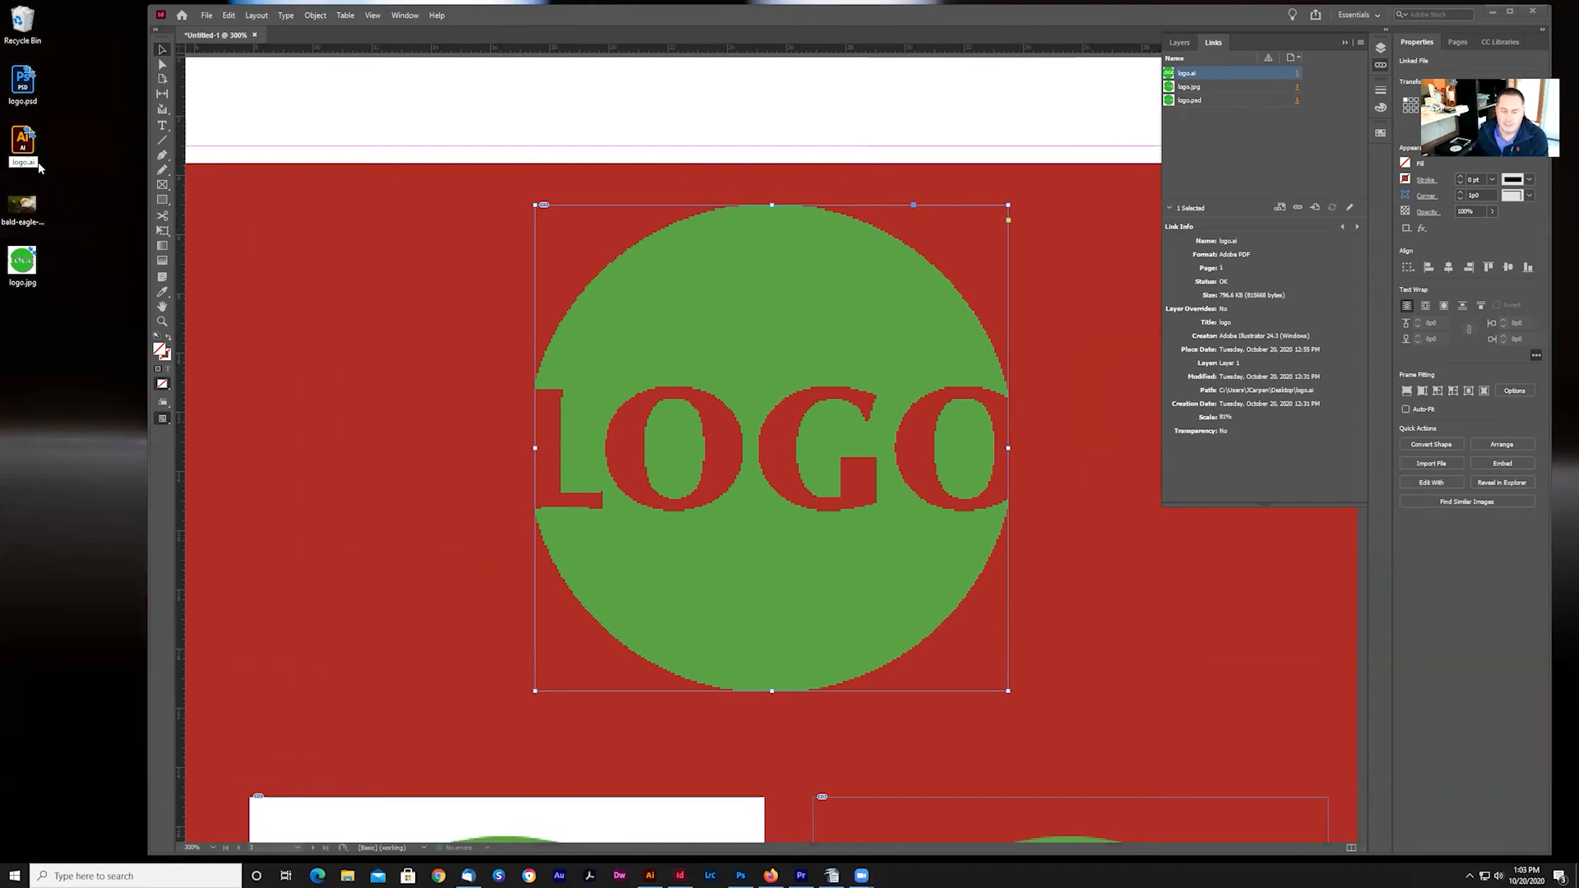
text(32)
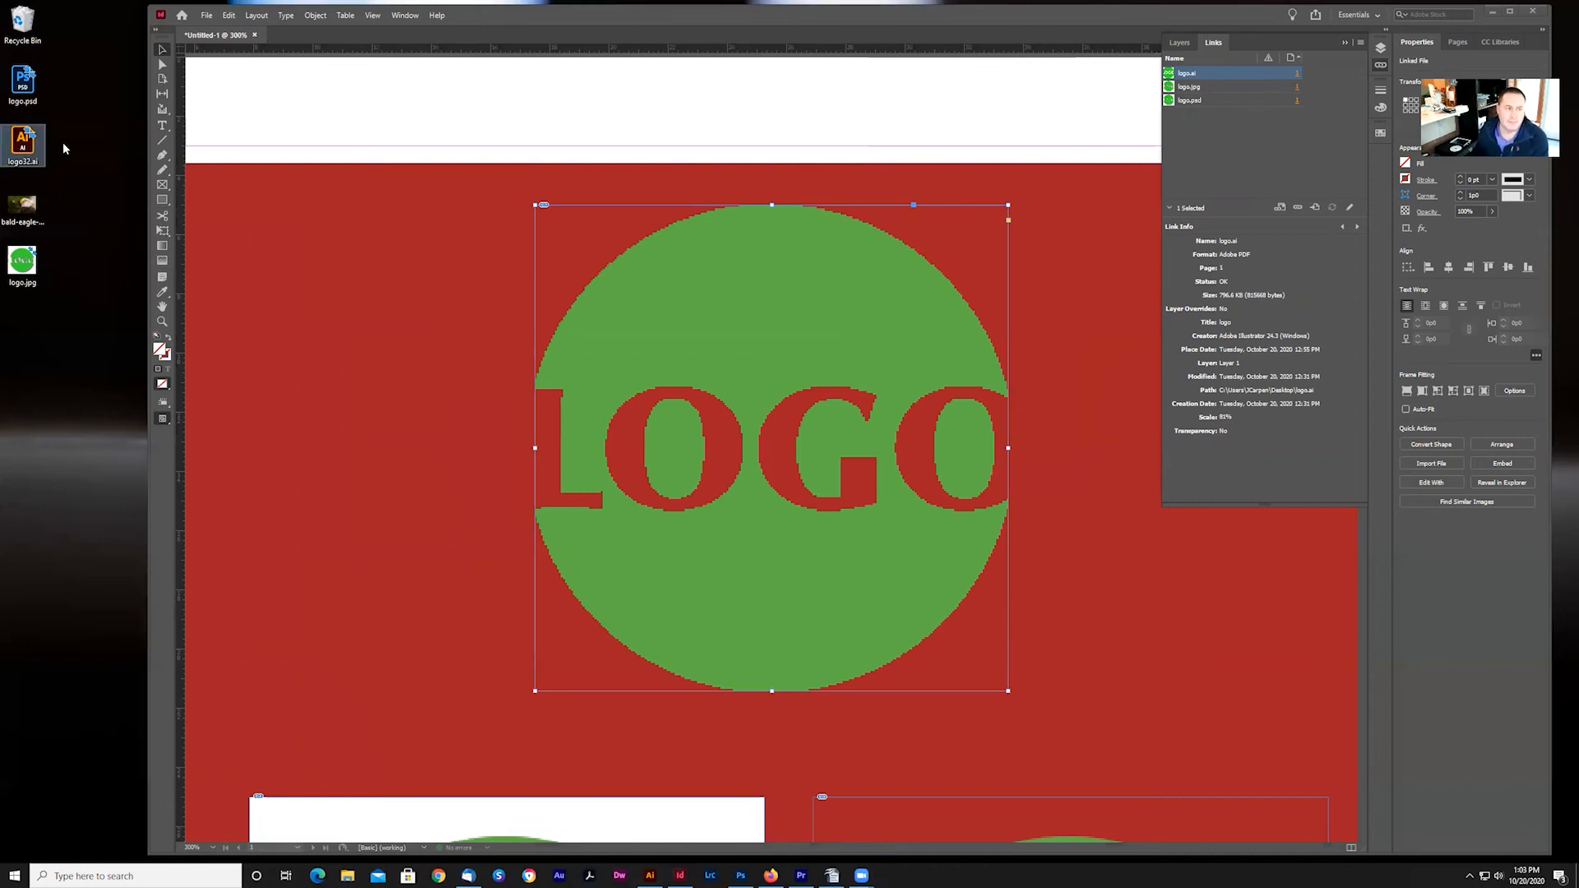
Step: Back in InDesign, relink the missing logo.ai to logo32.ai in the Desktop folder
click(280, 113)
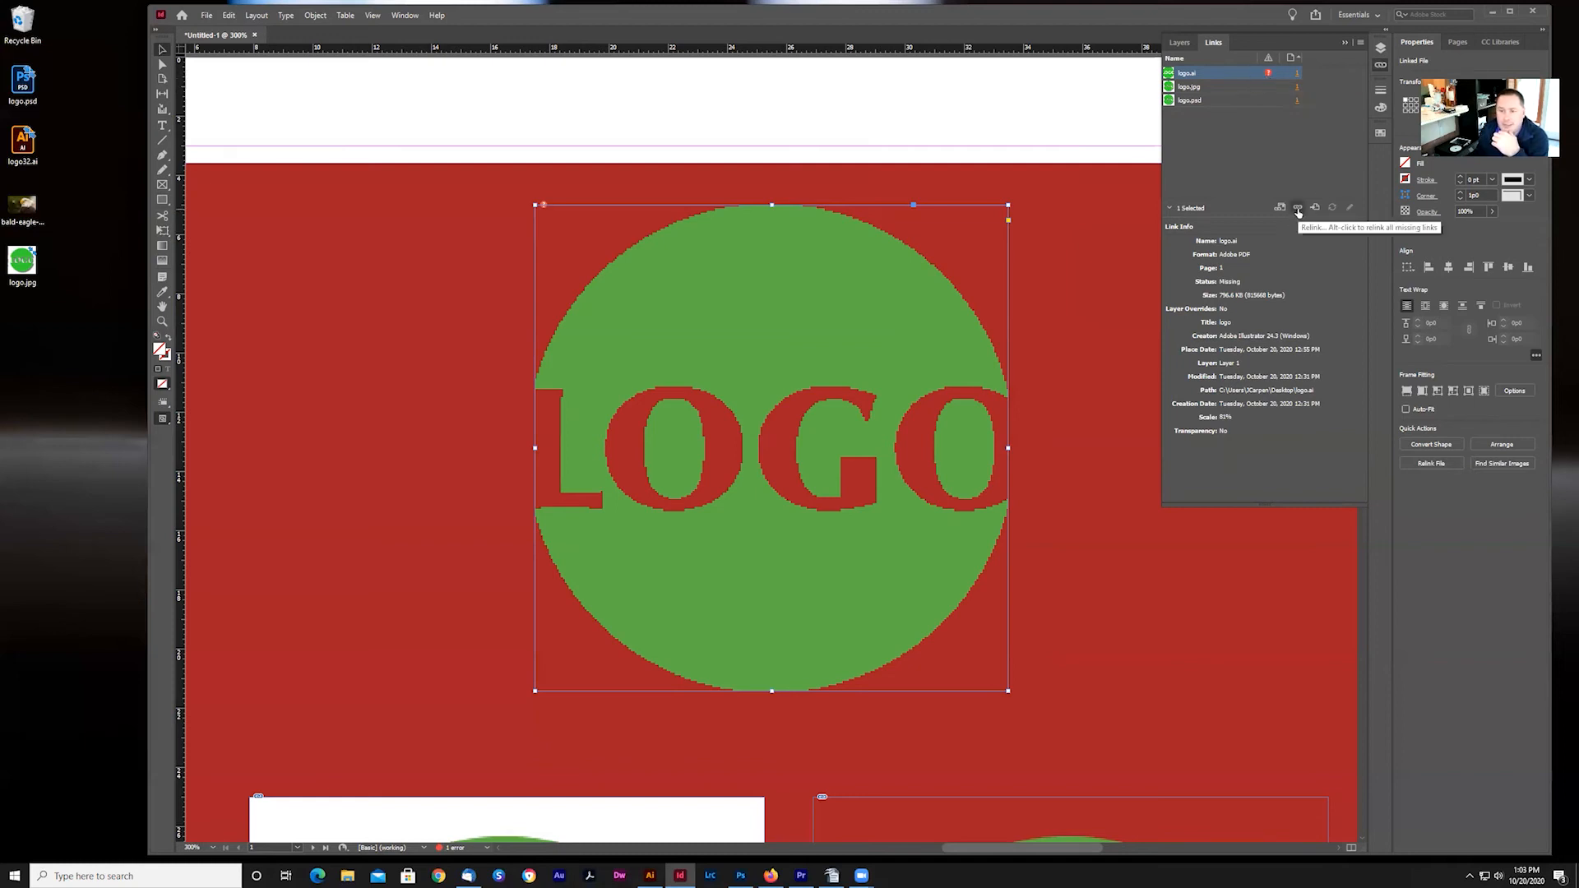
click(1299, 211)
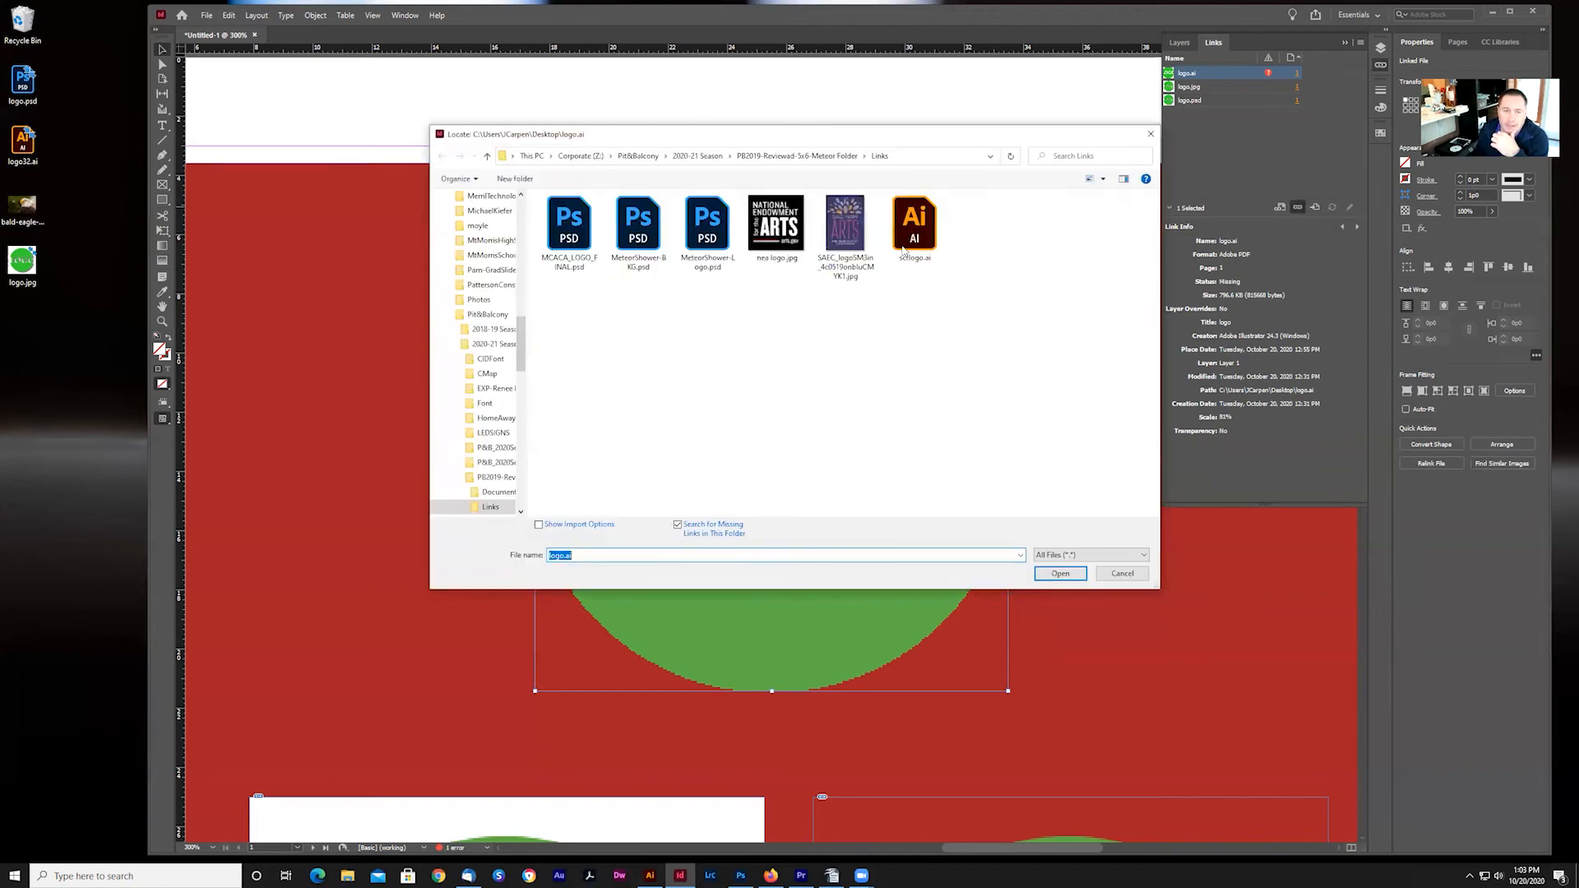
scroll(496, 326, up, 10)
scroll(481, 272, up, 4)
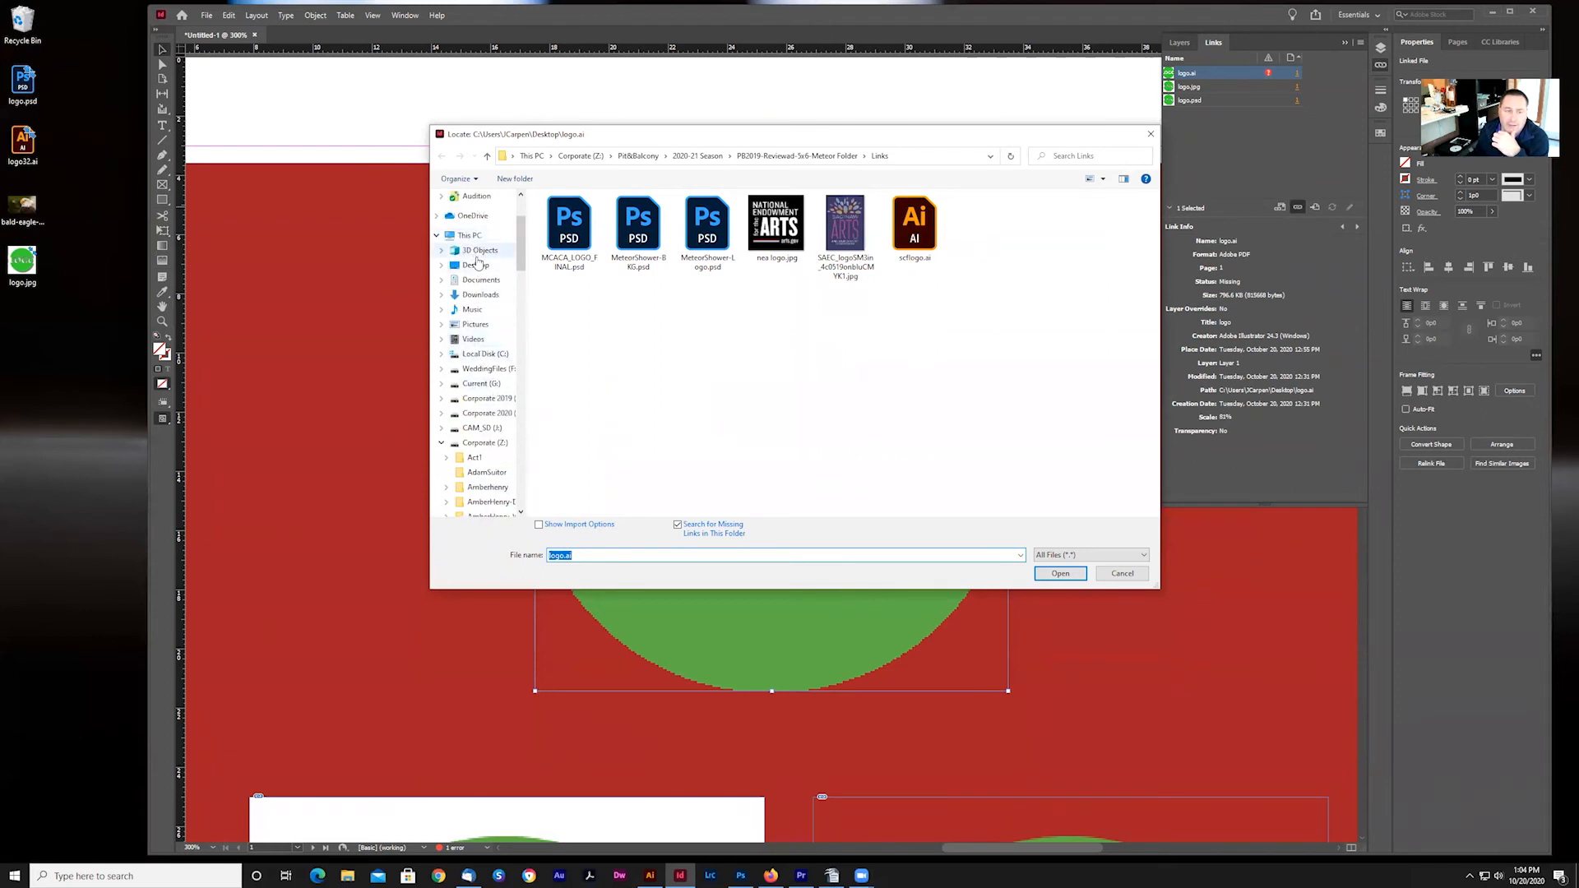
click(476, 265)
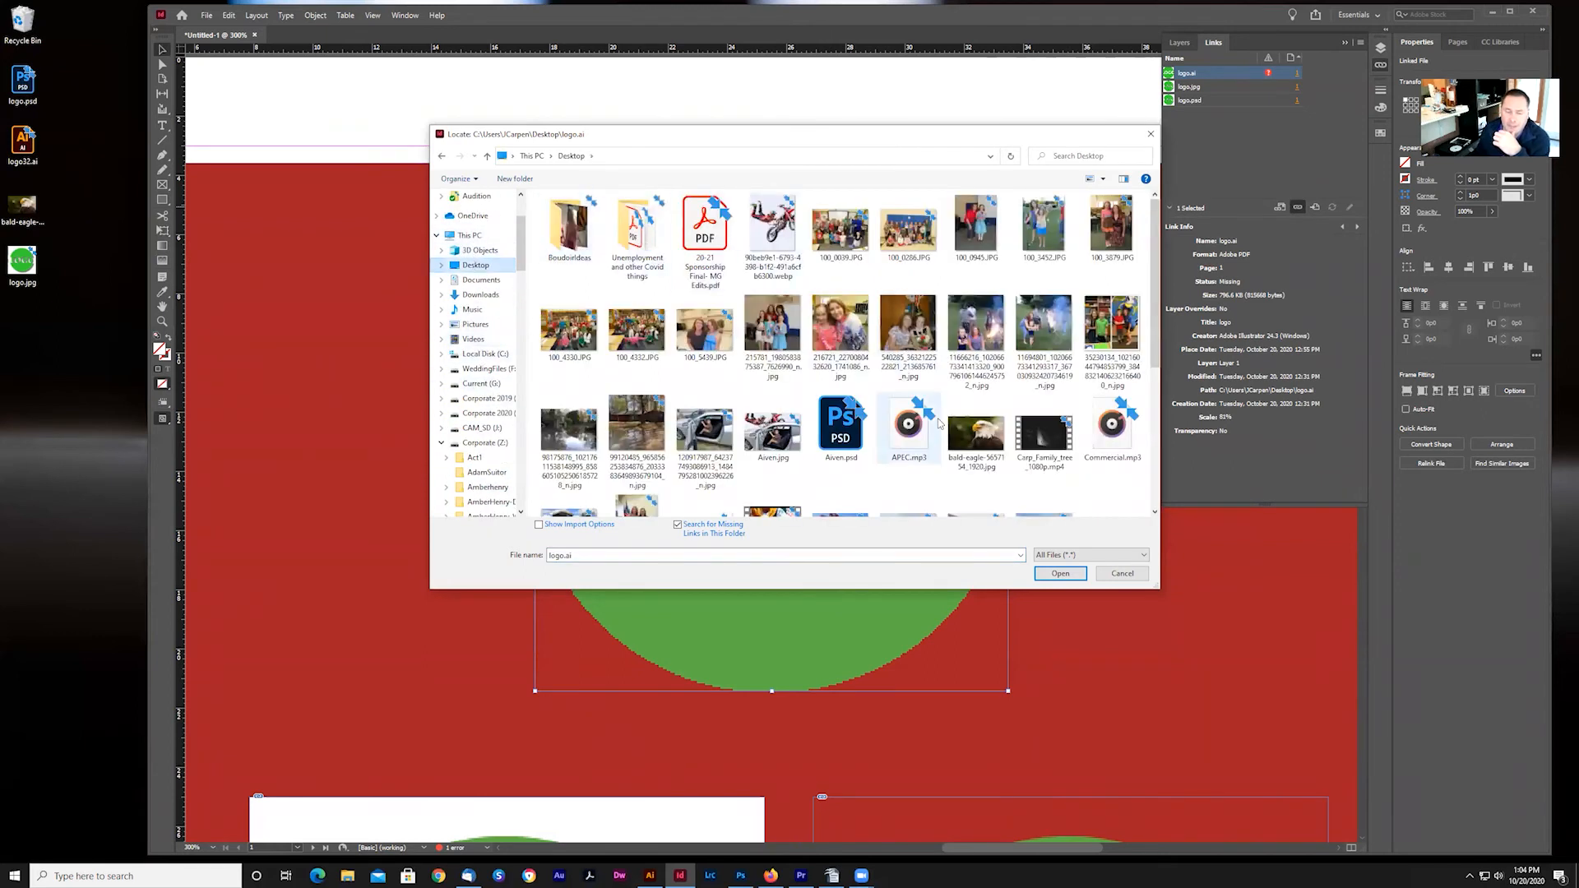
scroll(940, 423, down, 3)
click(977, 382)
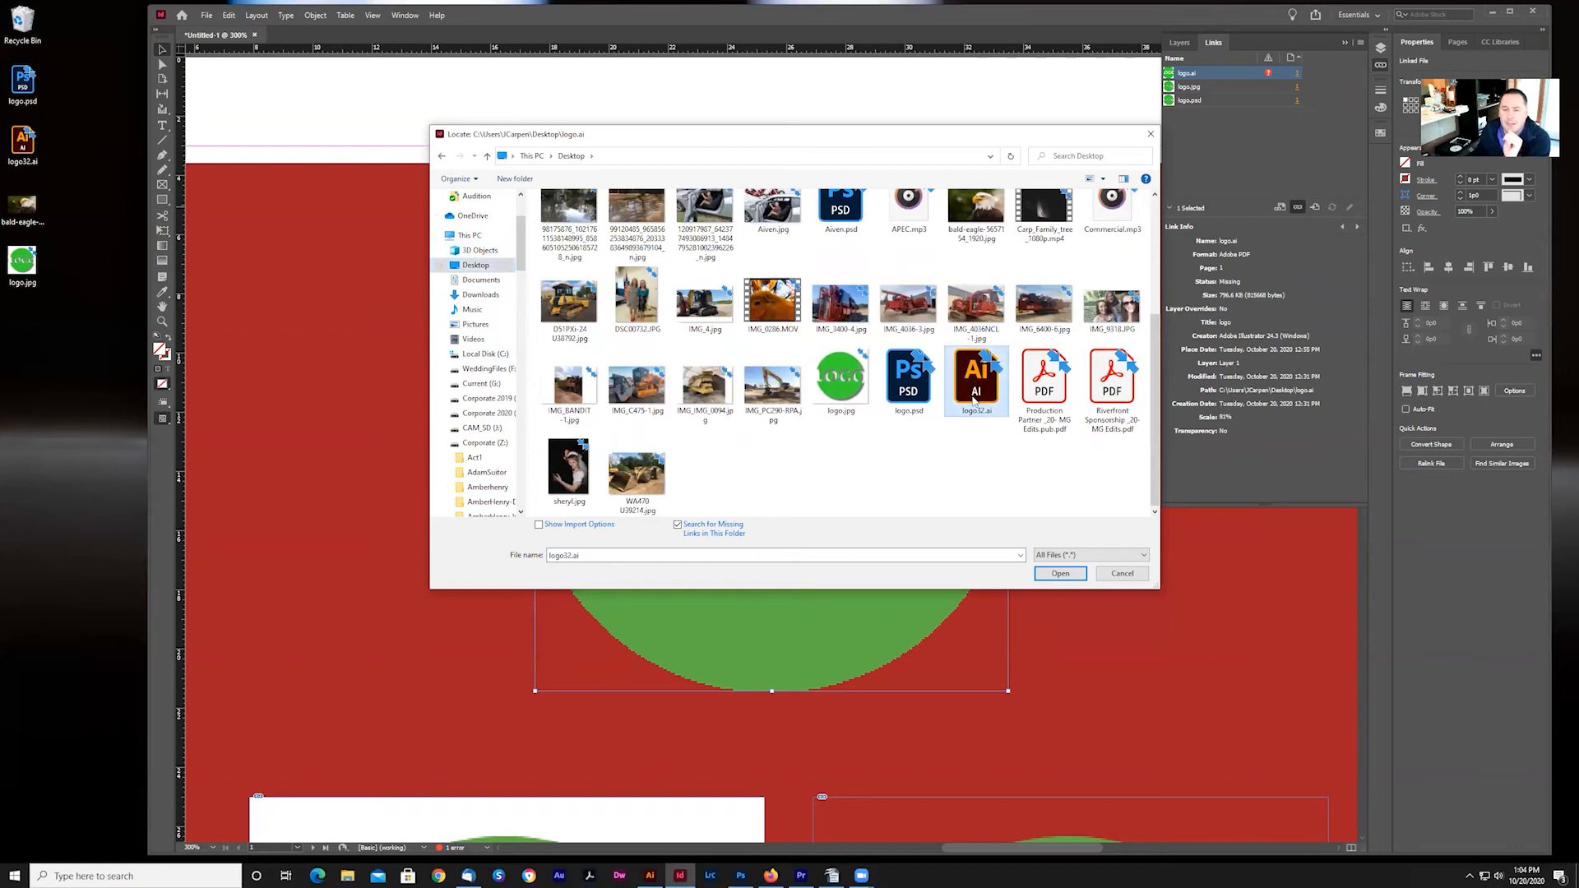
click(1059, 573)
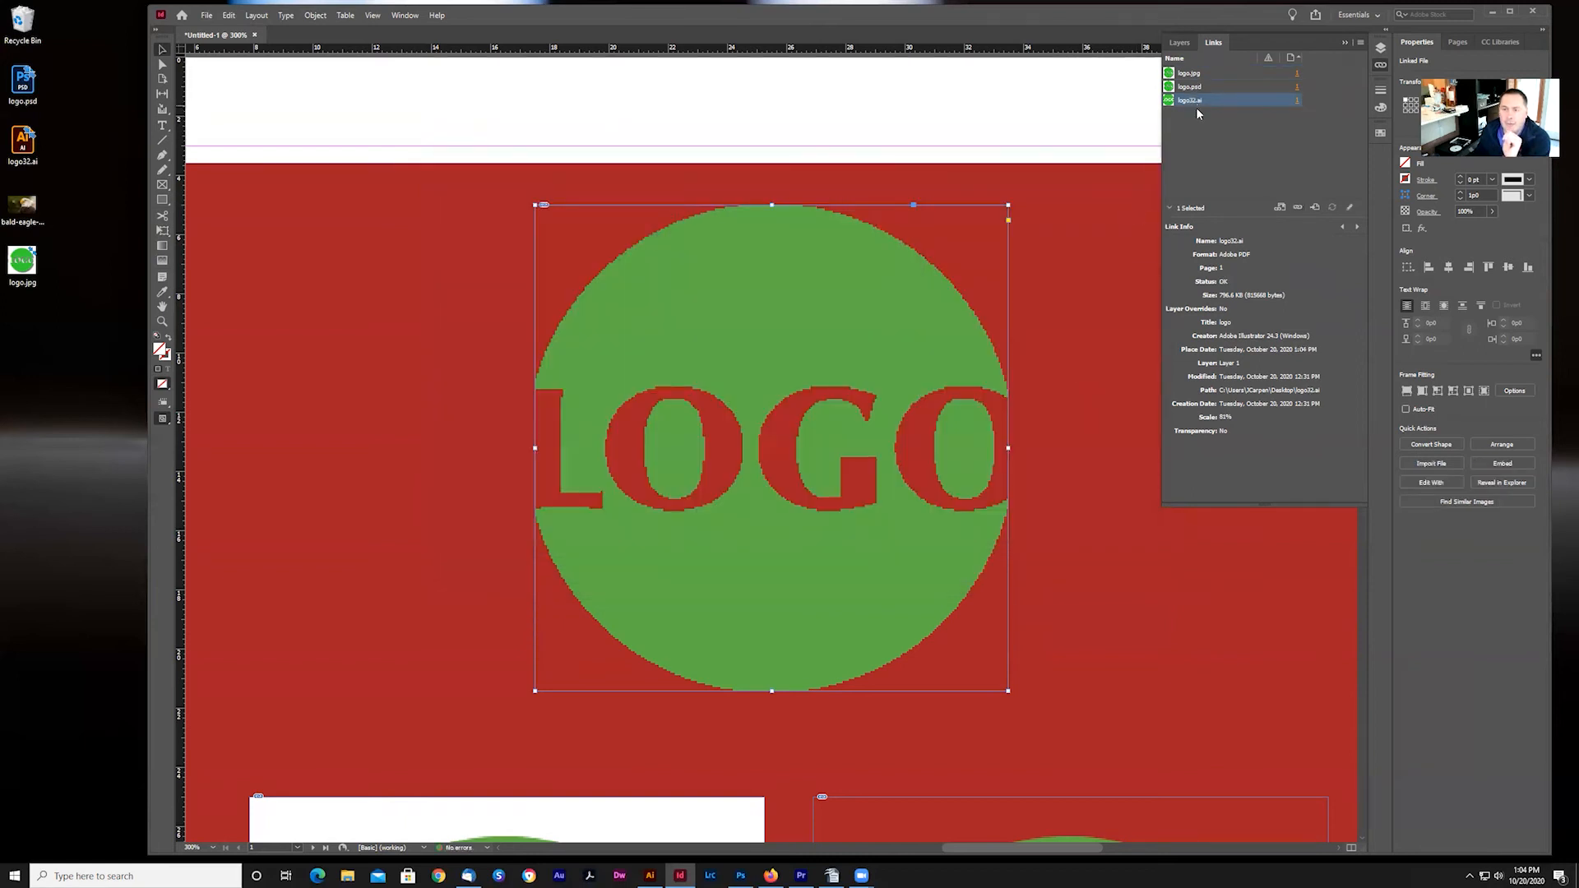
Step: Open the original of the linked logo32.ai for editing in Illustrator and fit its artboard in view
click(771, 448)
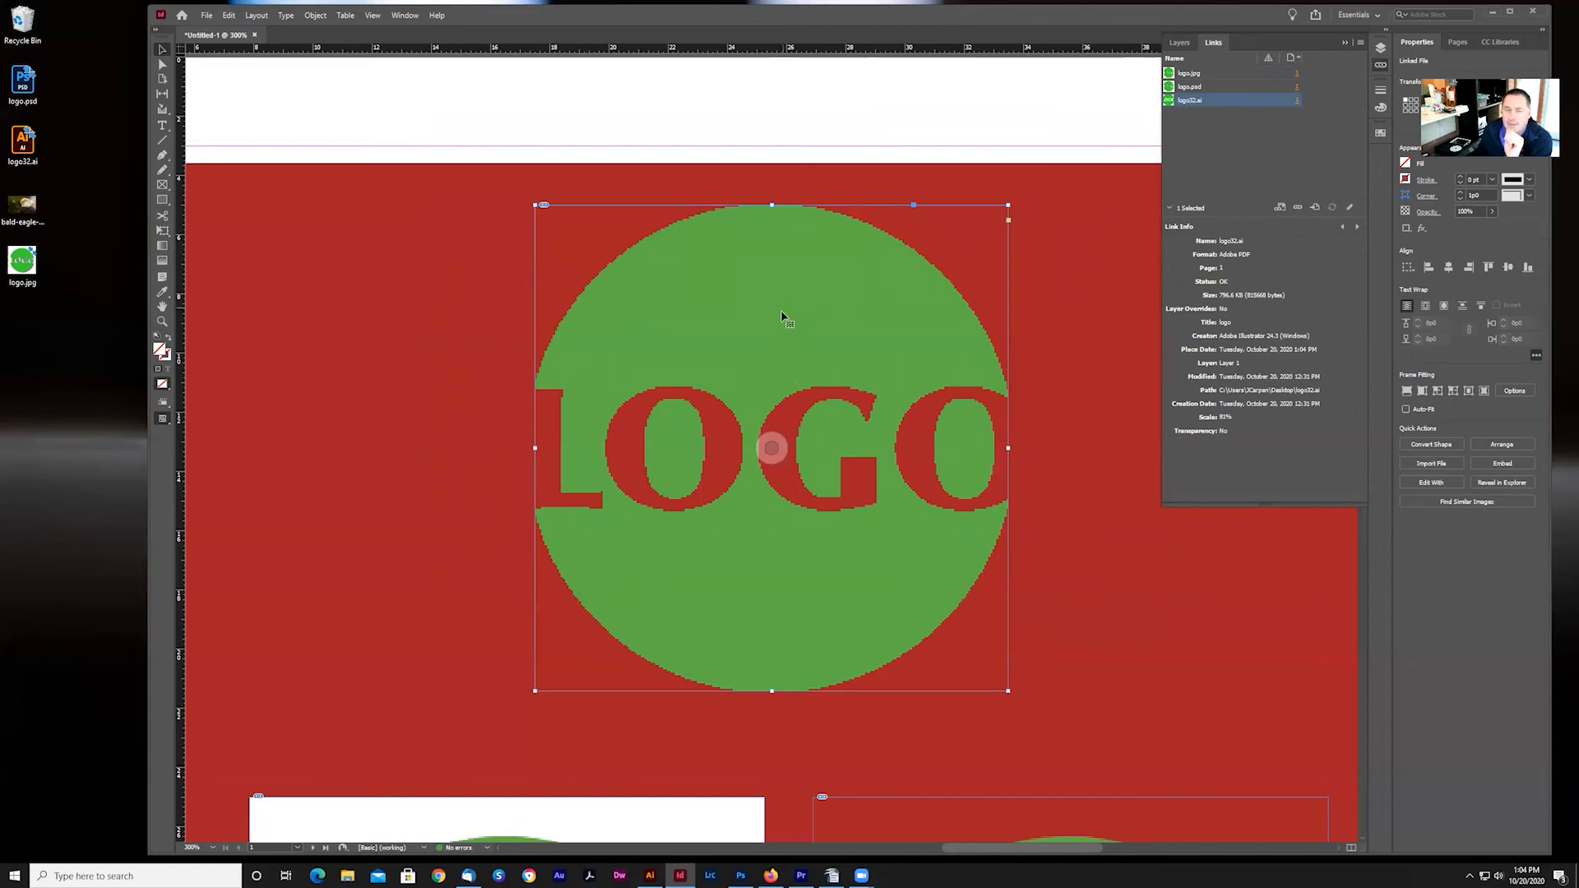
click(850, 109)
click(841, 319)
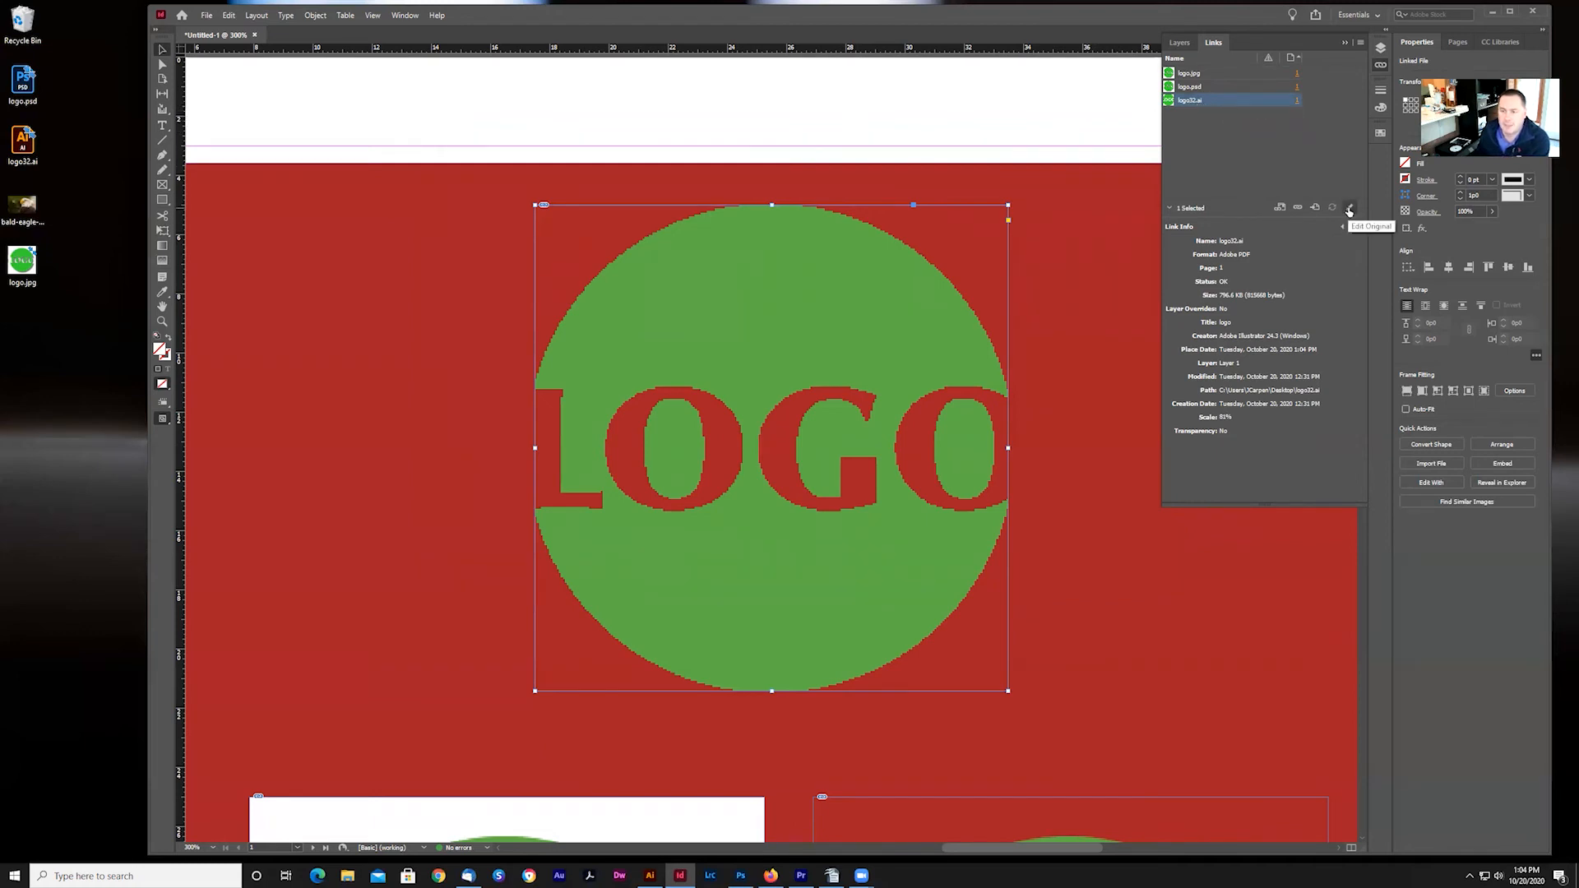
click(1349, 209)
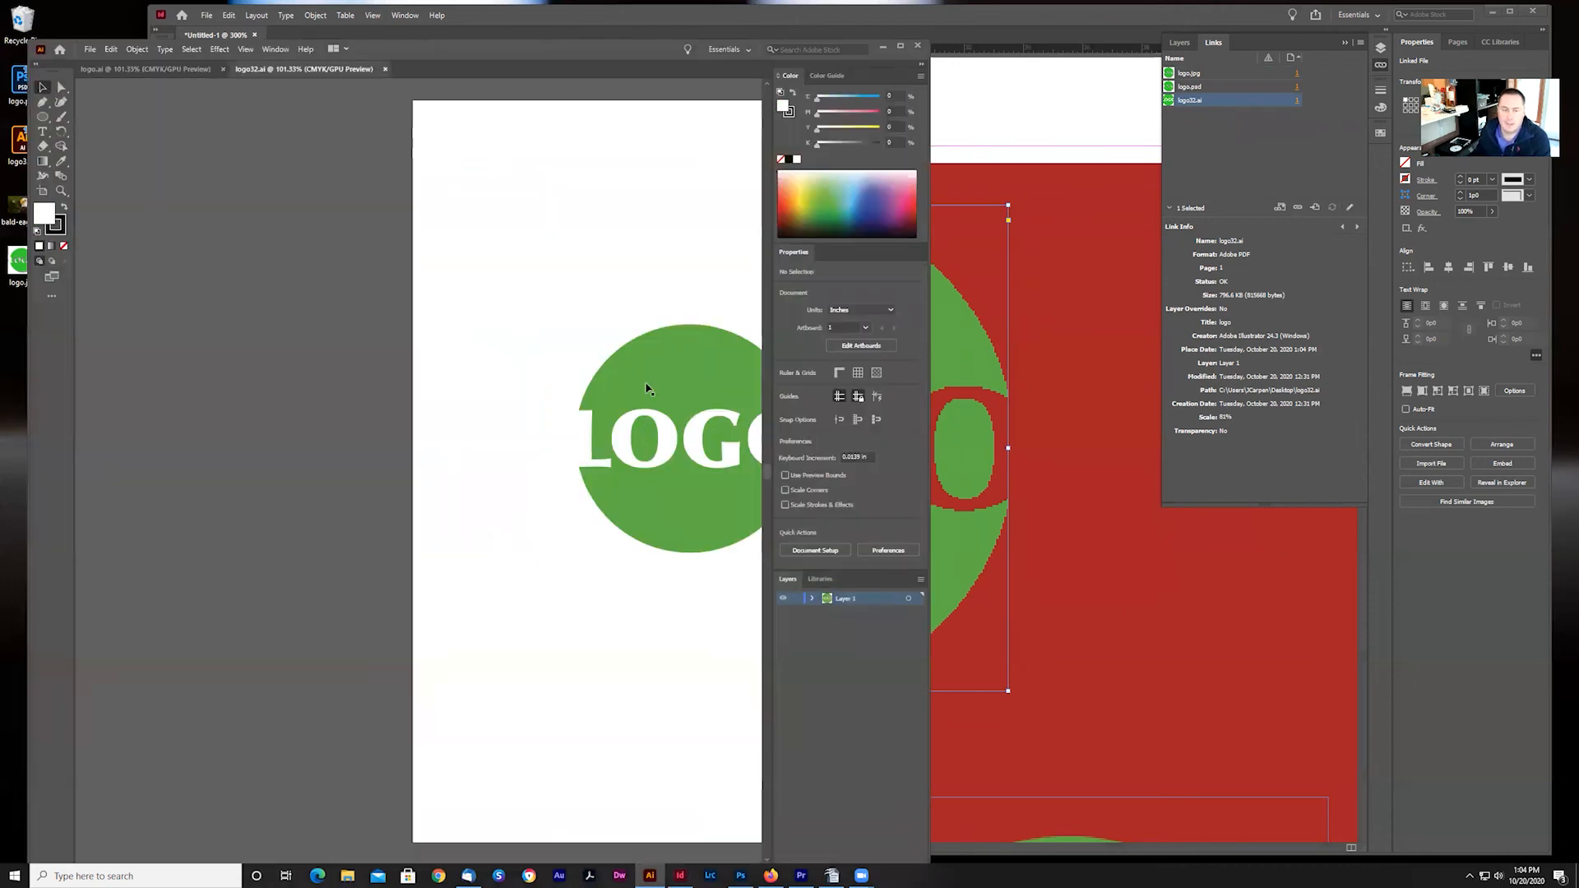
key(ctrl+0)
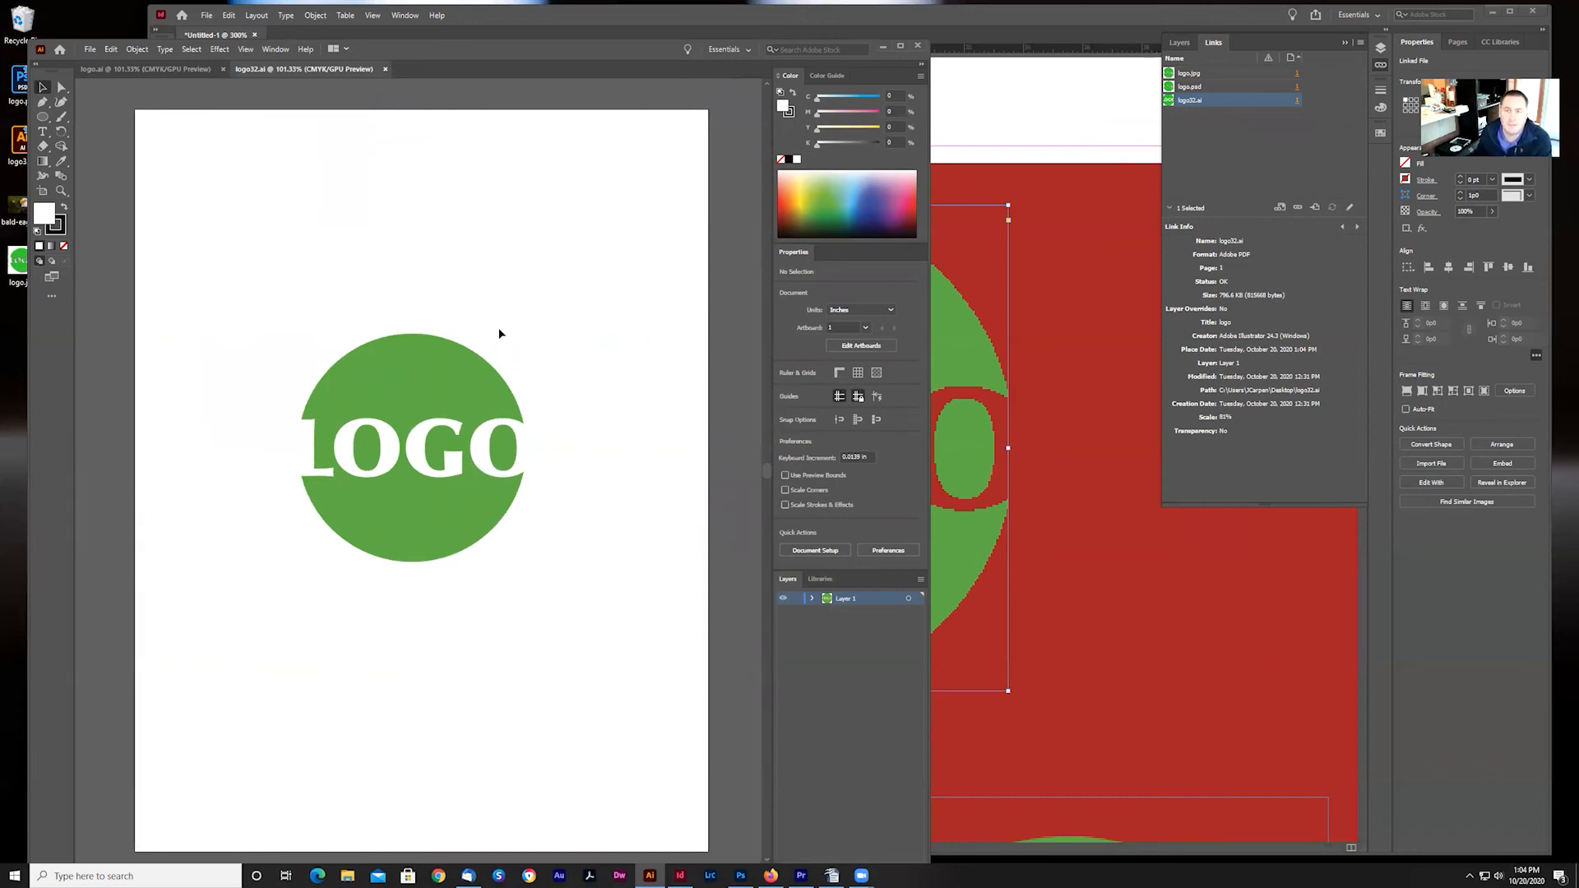
Step: Recolour the logo blue (#3199D3), save logo32.ai and switch back to InDesign to check the placed logo
click(437, 380)
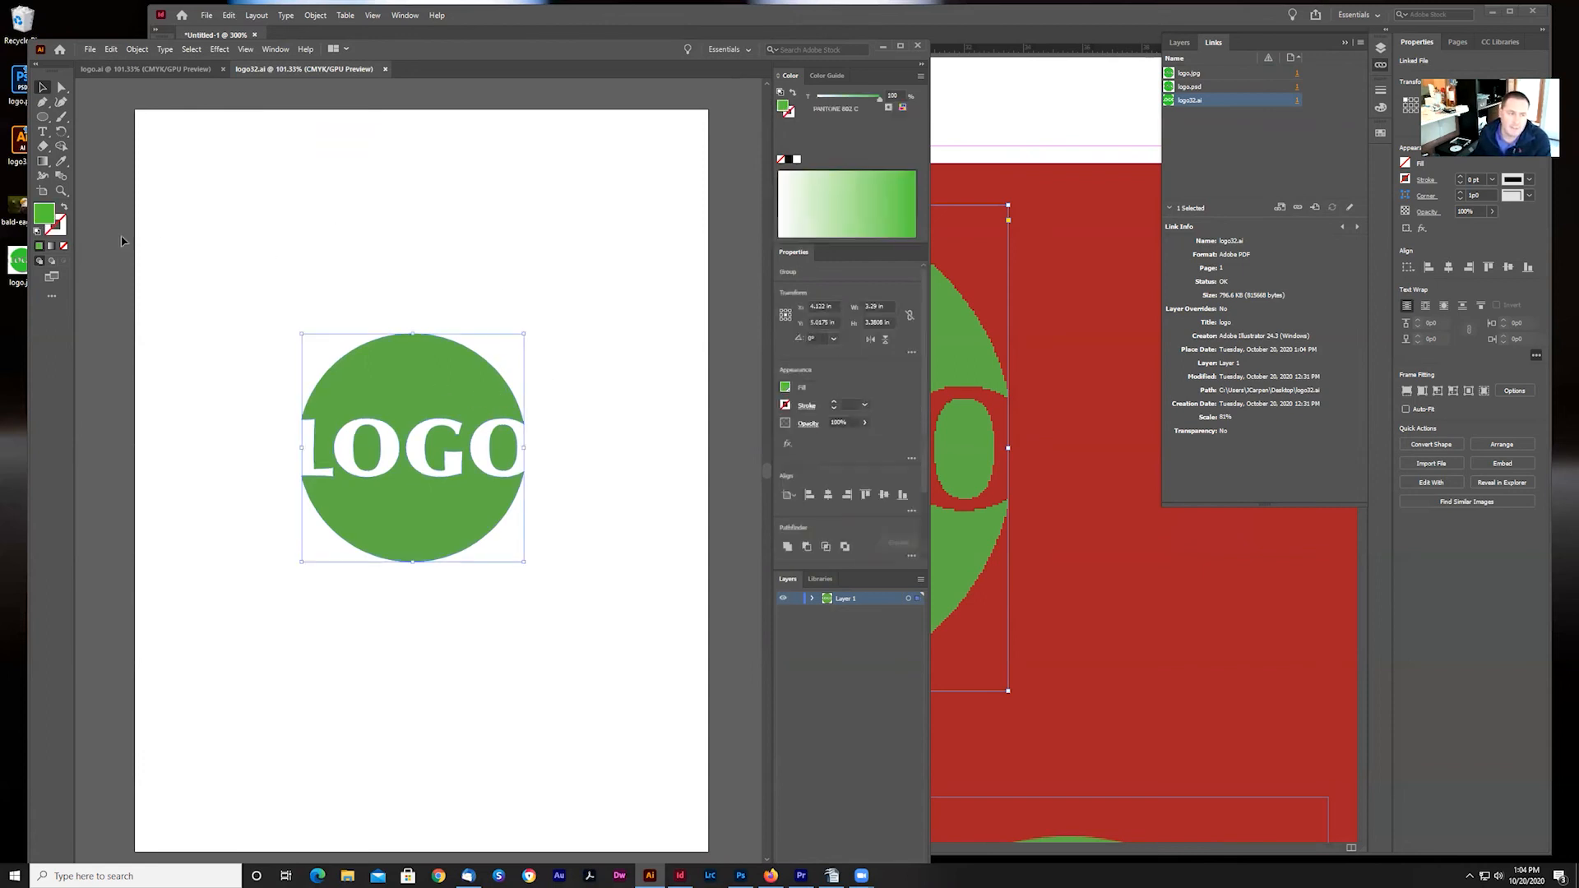
double_click(53, 218)
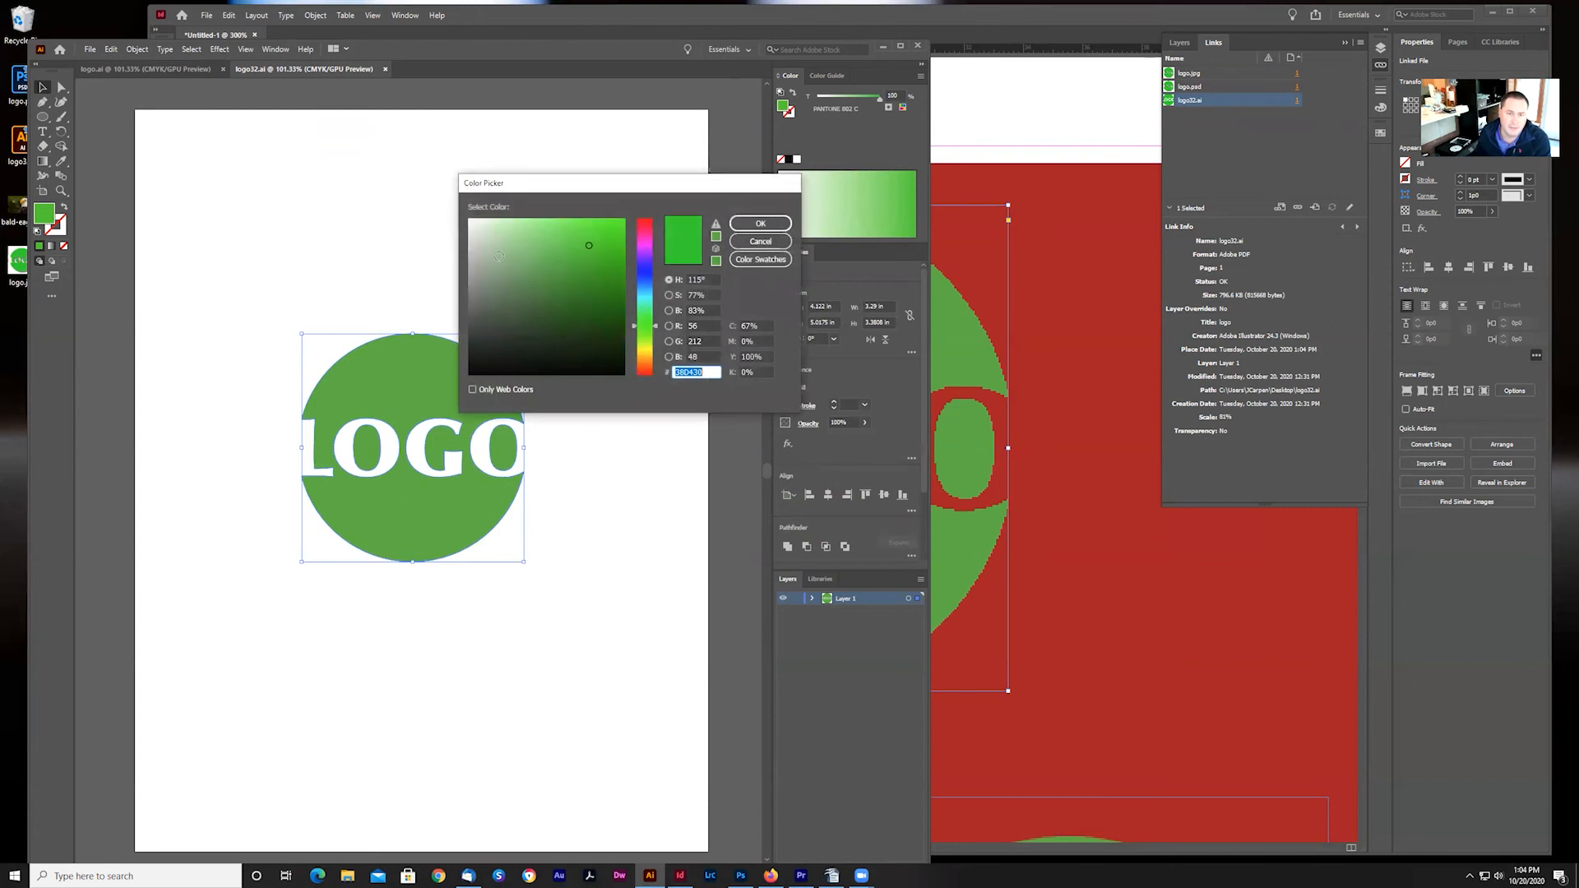
drag(649, 274, 650, 290)
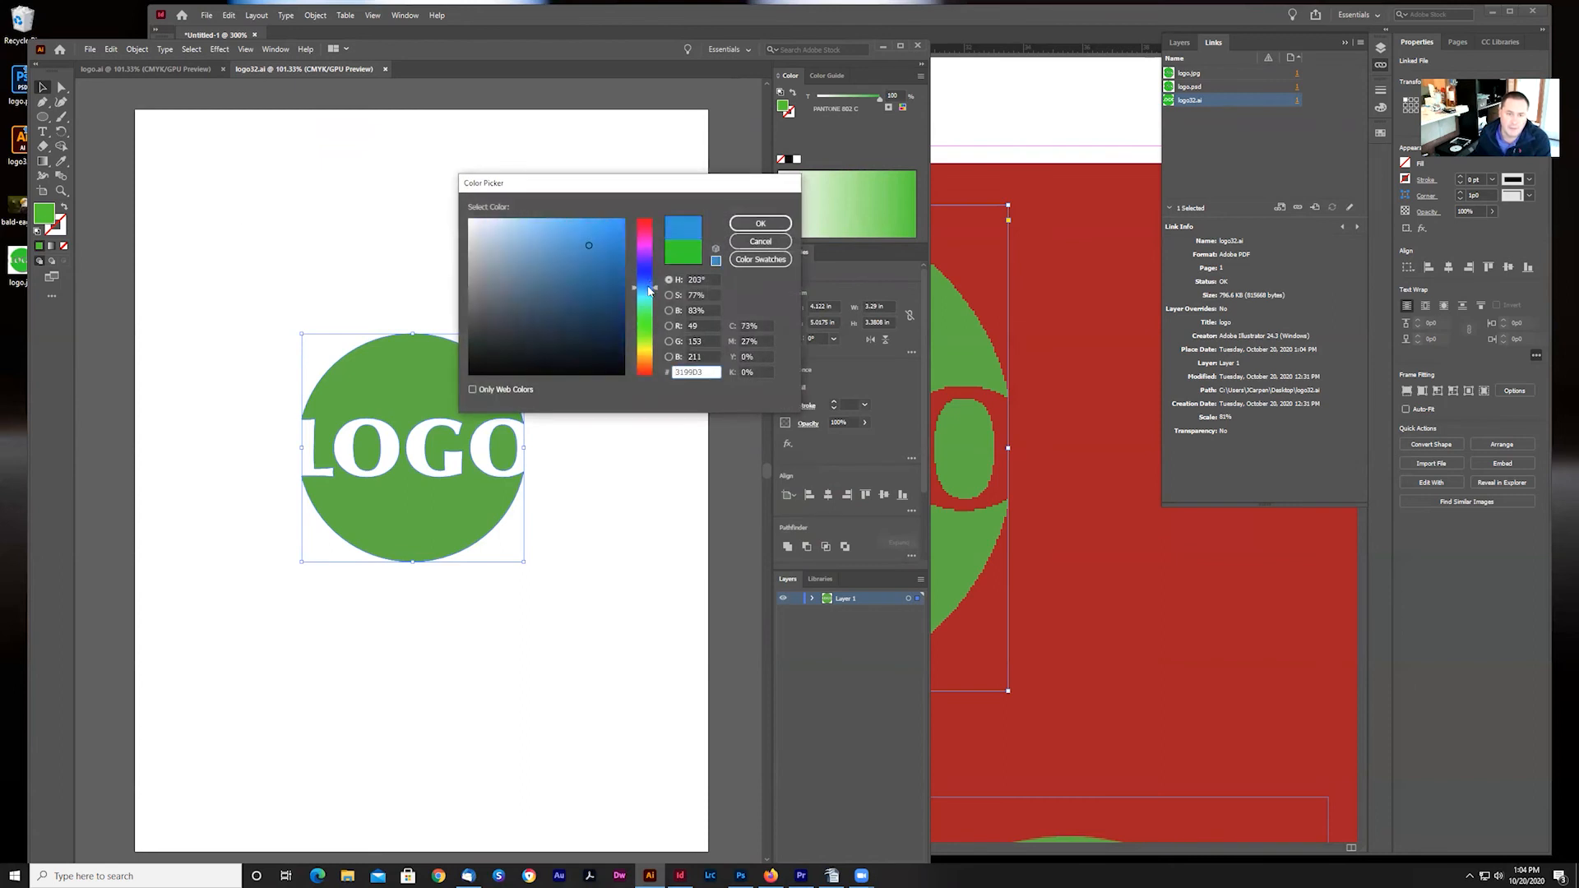
click(776, 226)
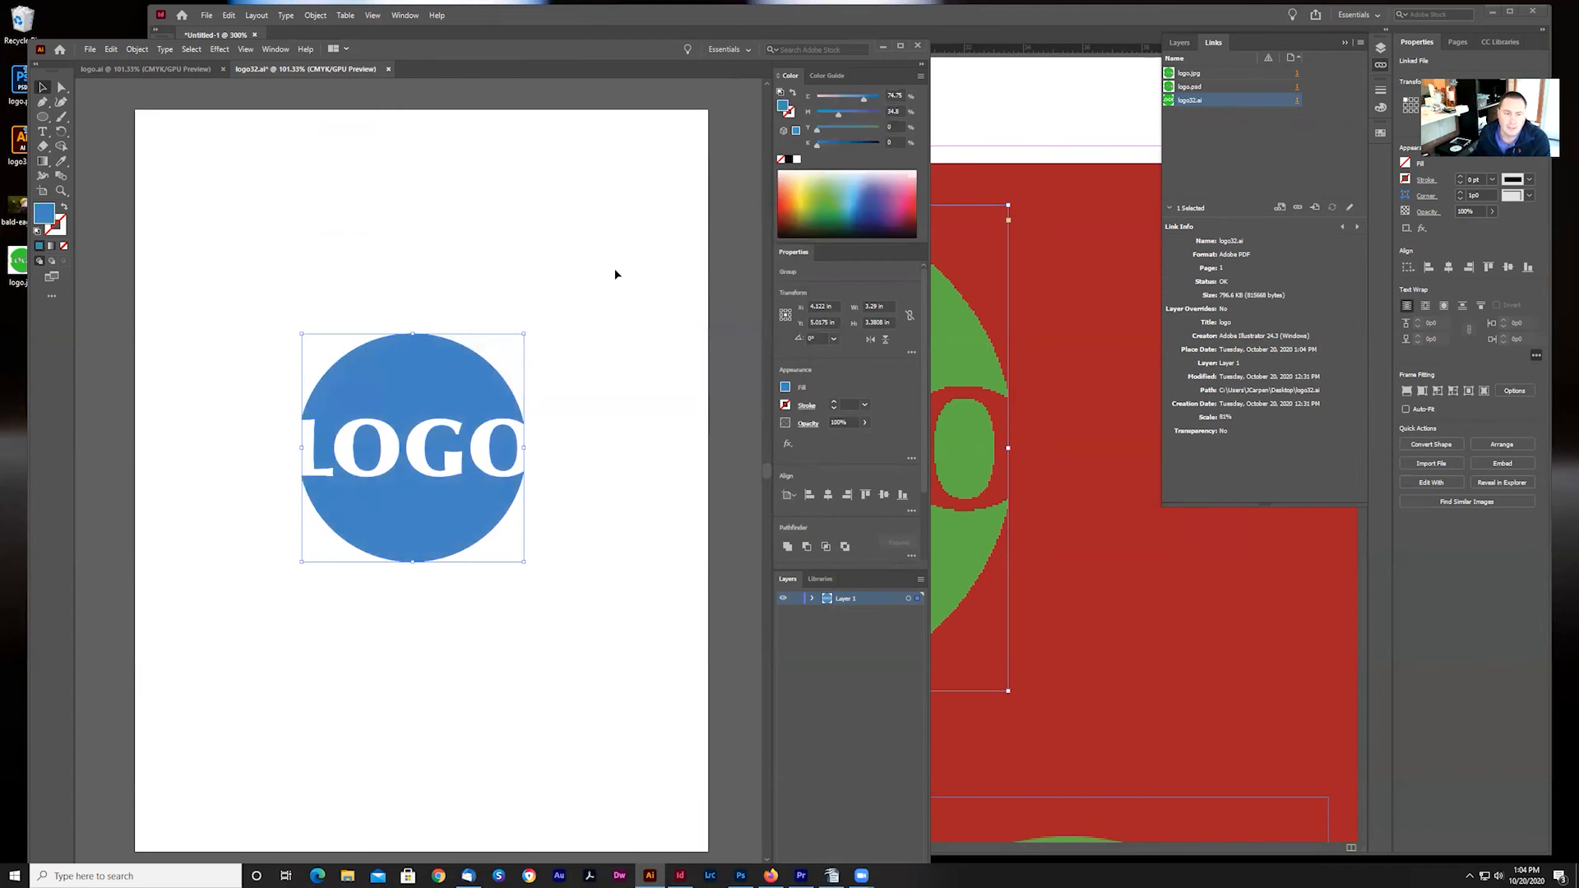
click(615, 274)
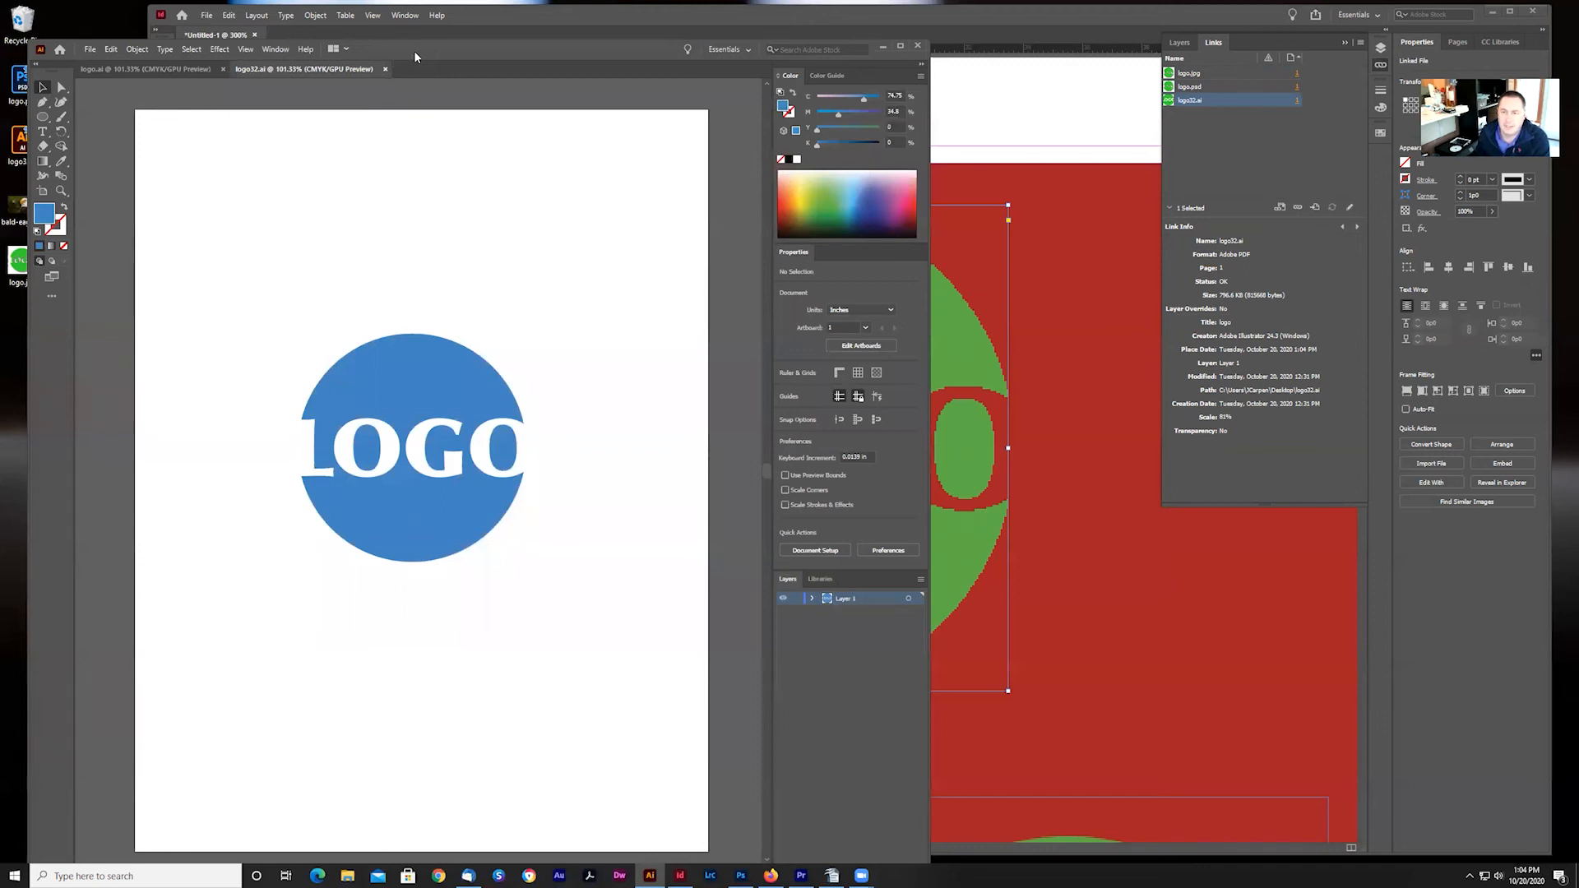
click(1047, 134)
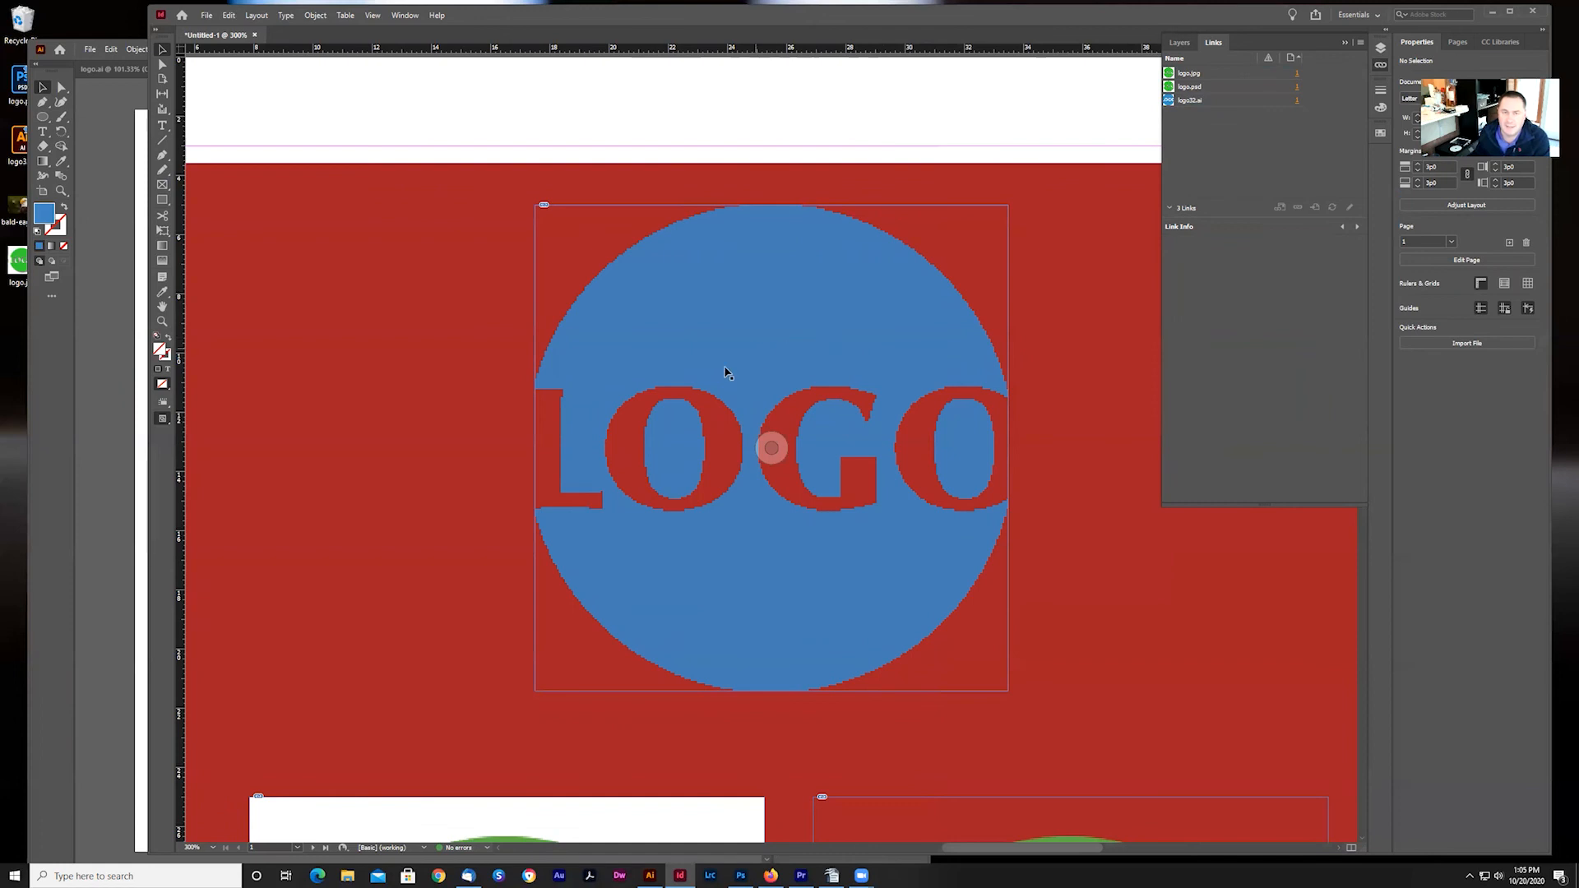
Step: Switch to Illustrator, recolour the logo in logo32.ai purple (#8F33D1) and save the file
click(113, 95)
click(384, 426)
double_click(46, 216)
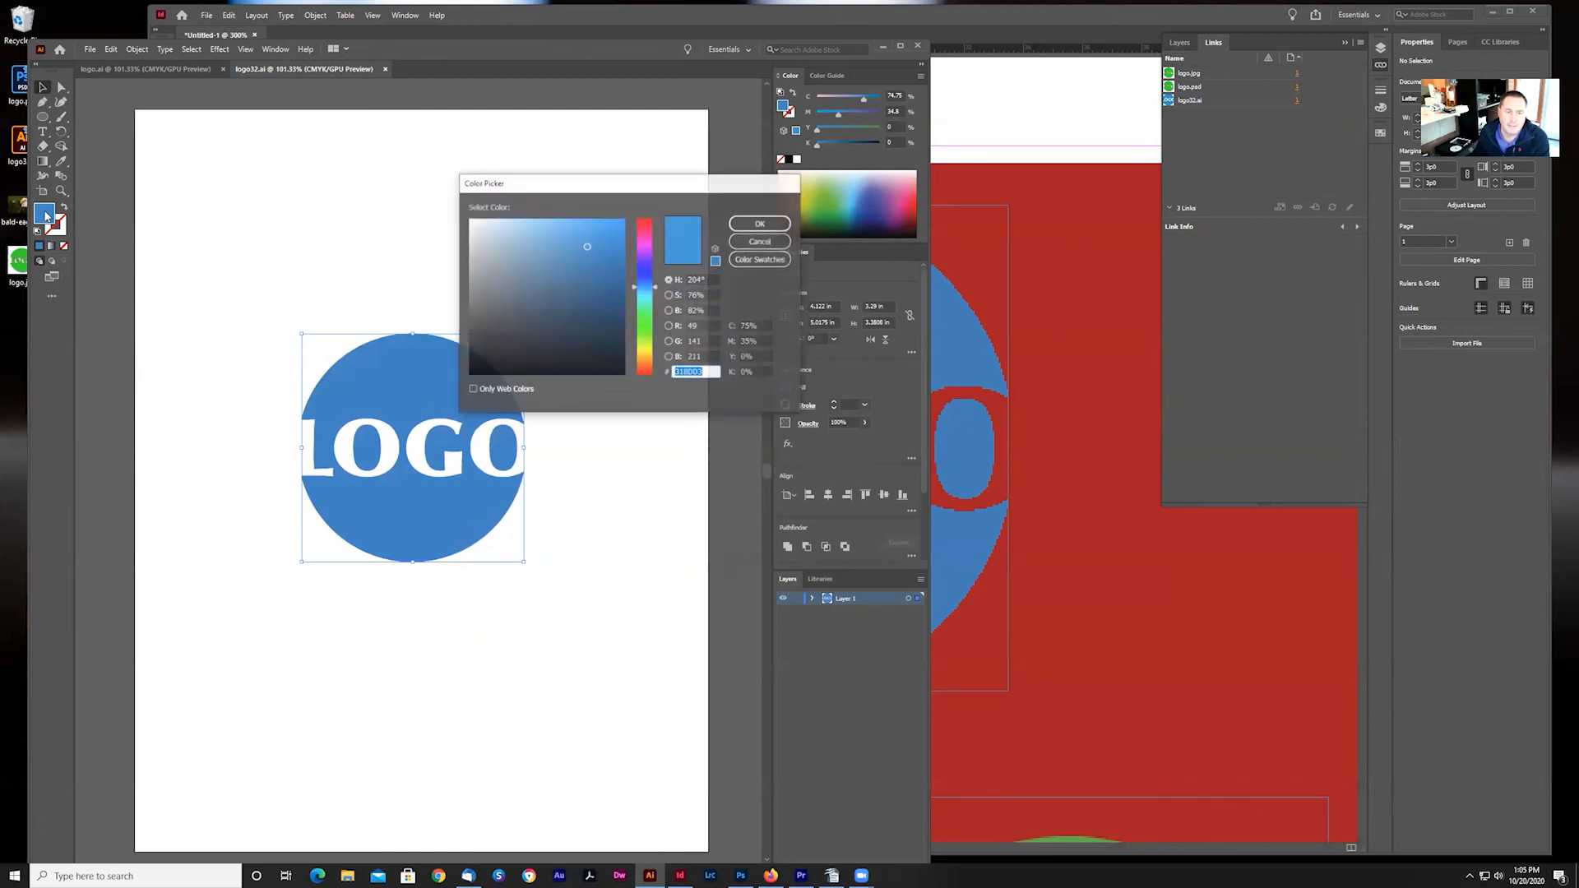
click(645, 254)
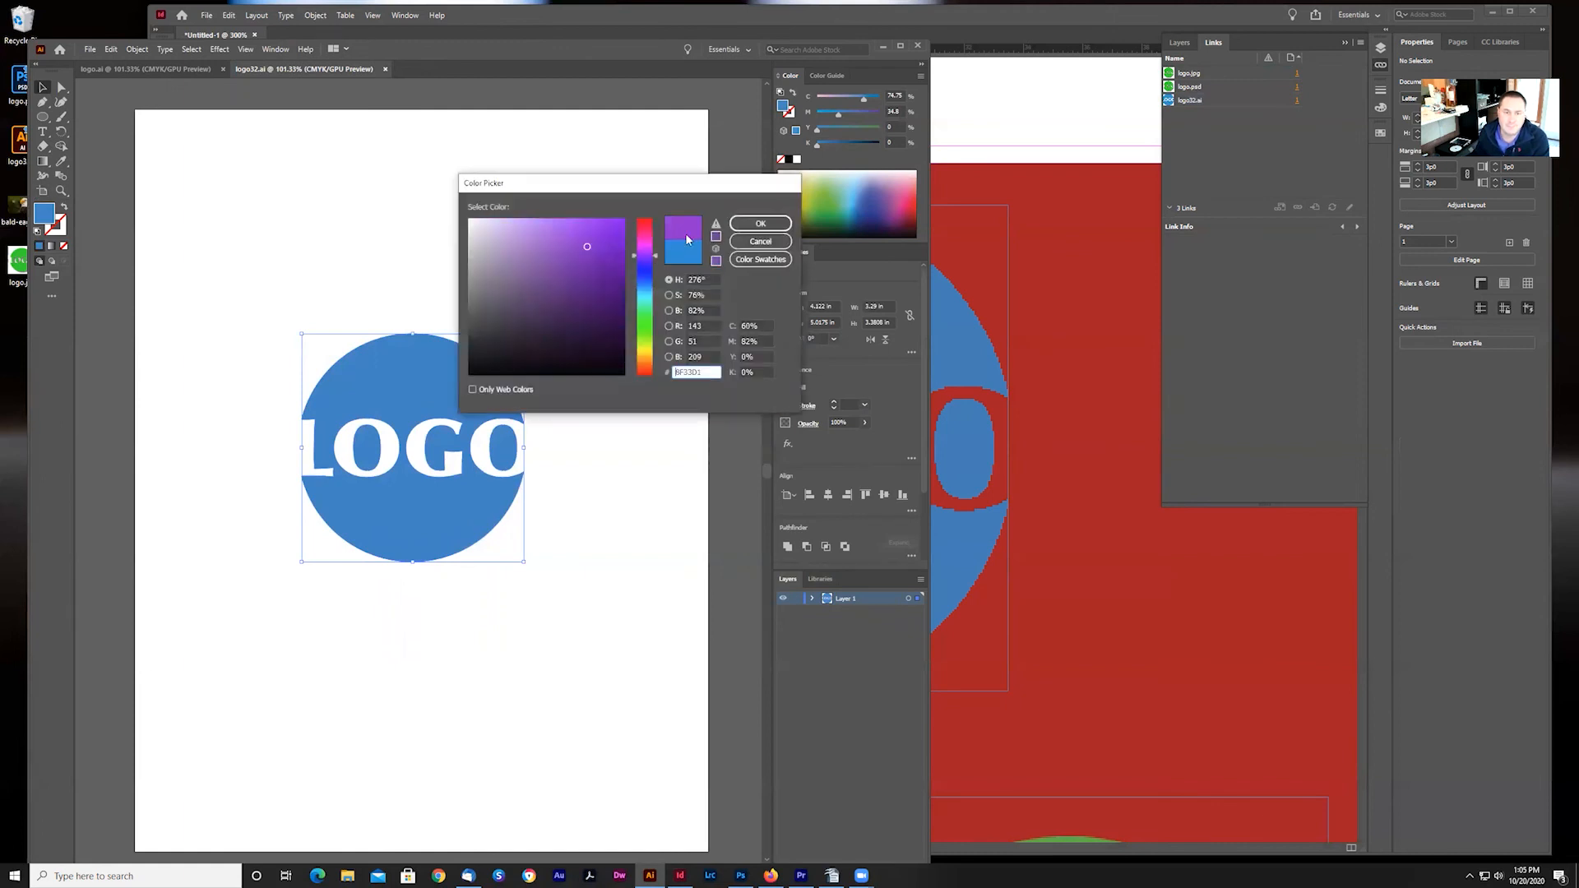
click(760, 223)
click(268, 167)
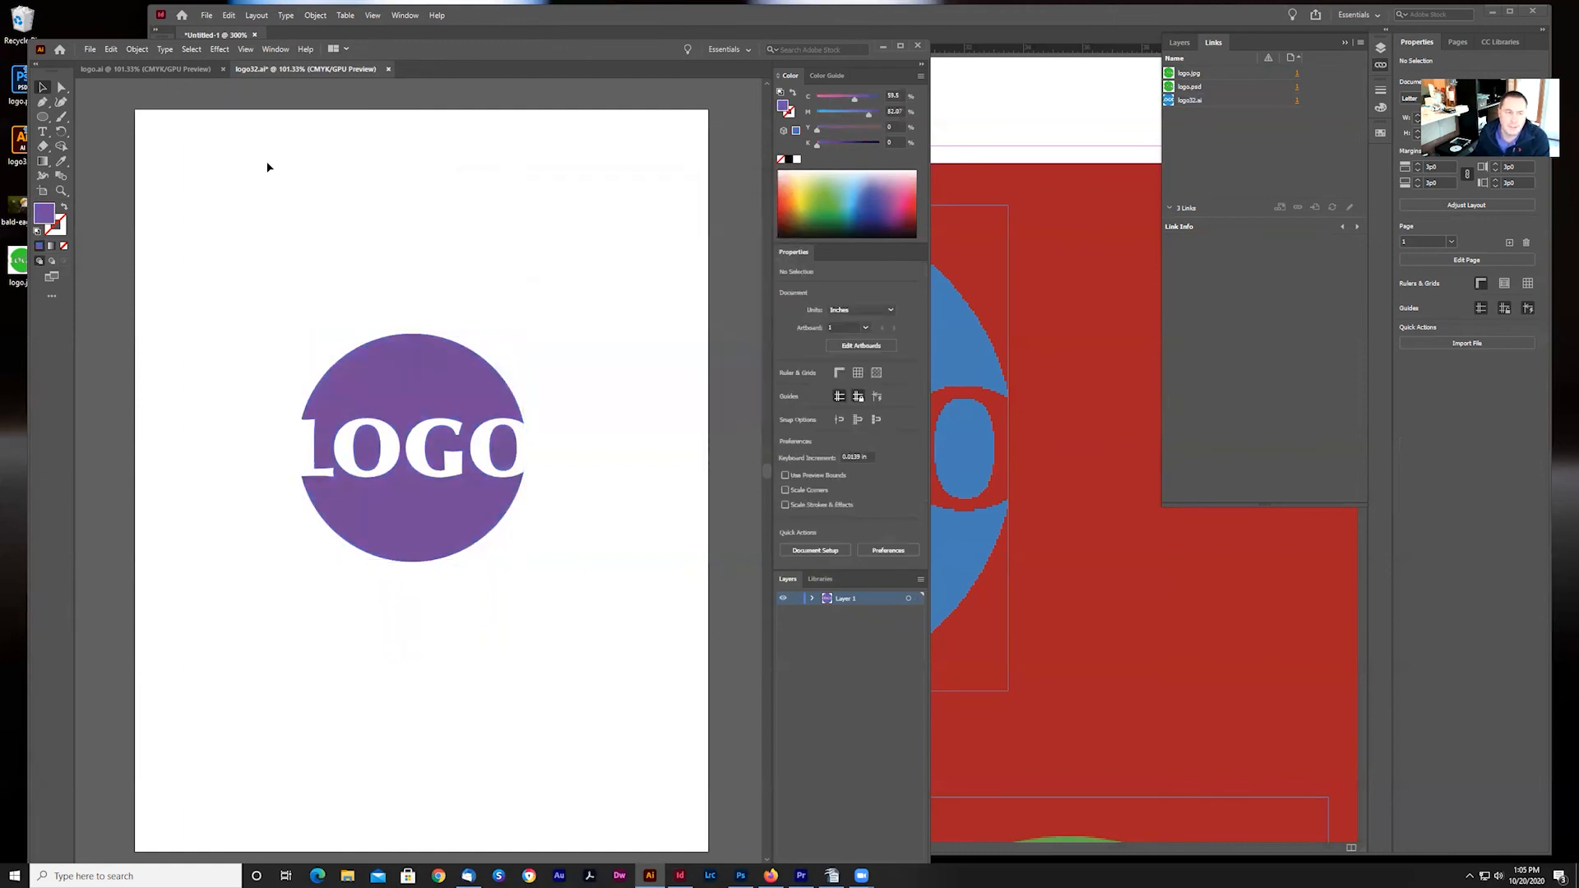
click(90, 49)
click(116, 149)
Step: Return to InDesign and update the modified logo32.ai link so the placed logo matches the edited file
click(1112, 13)
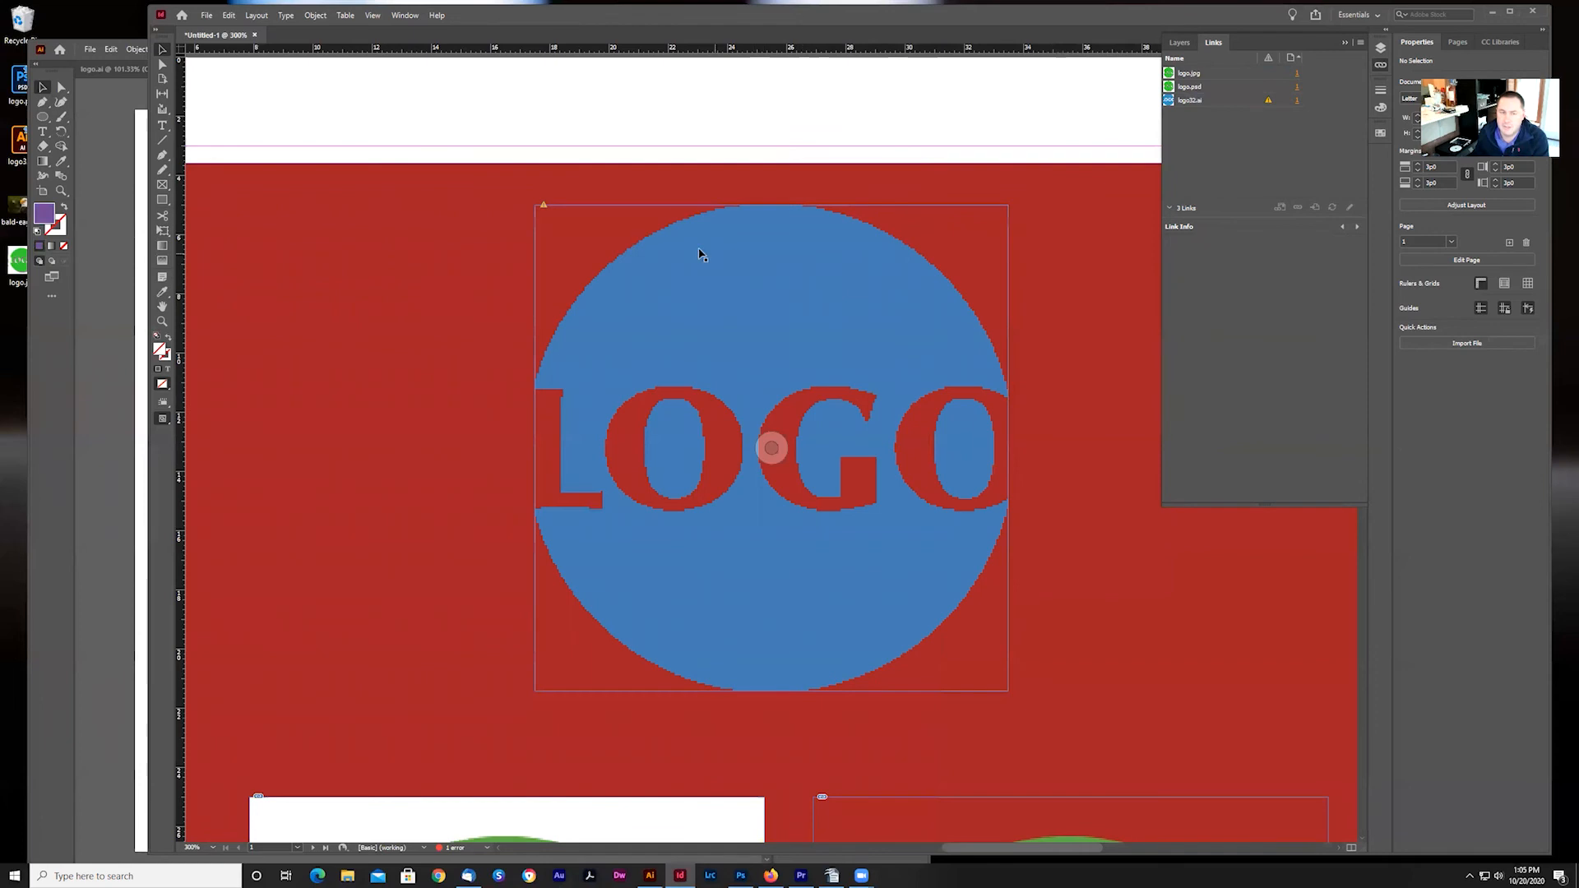
click(1349, 208)
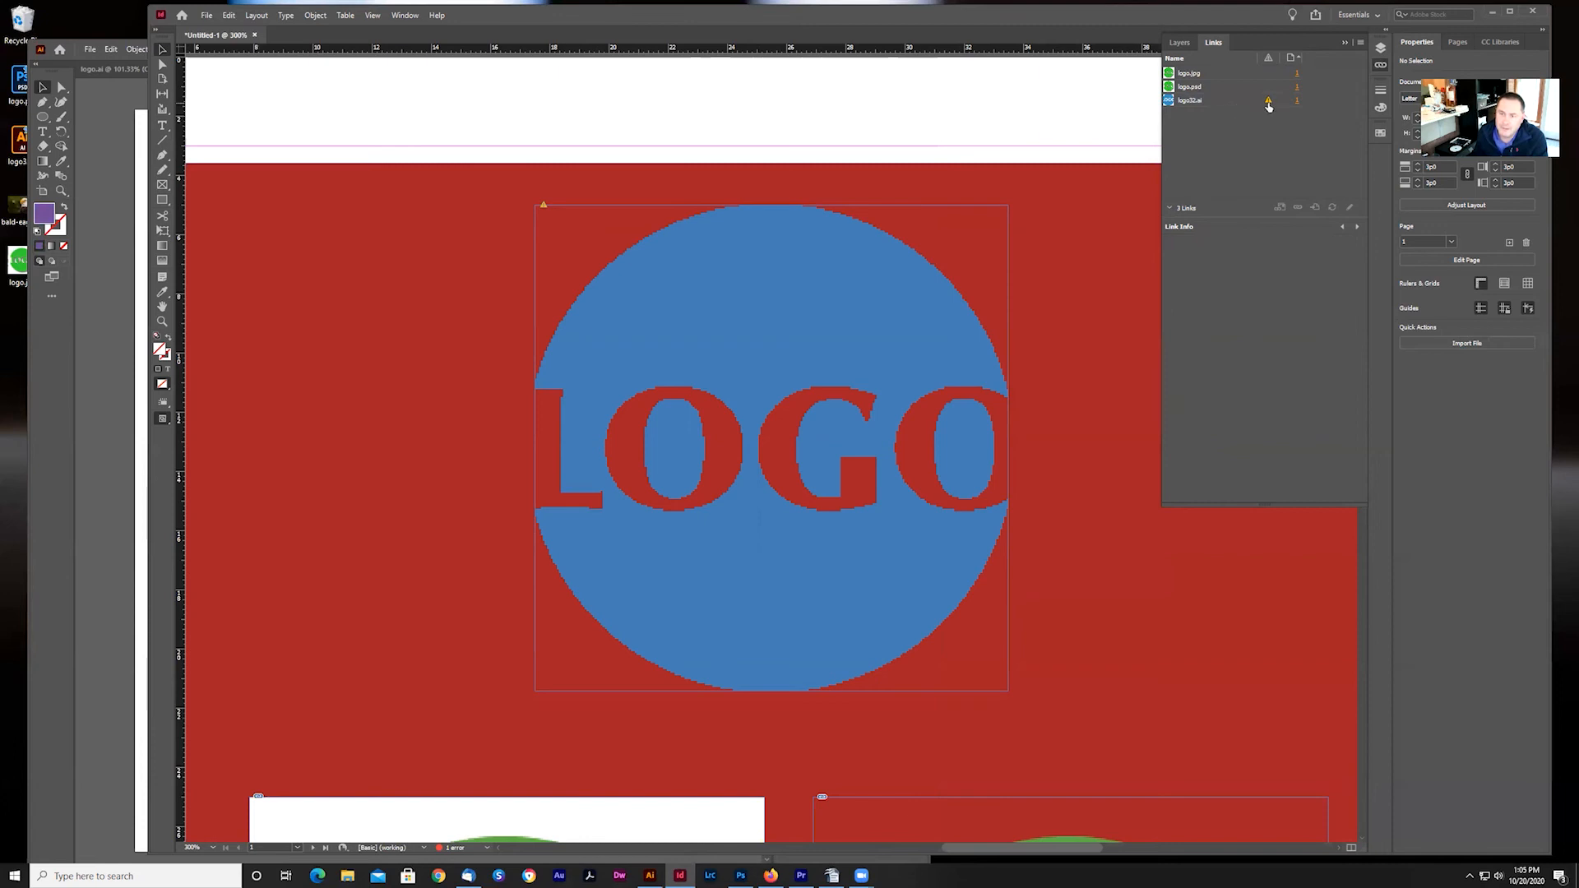
mouse_move(1269, 105)
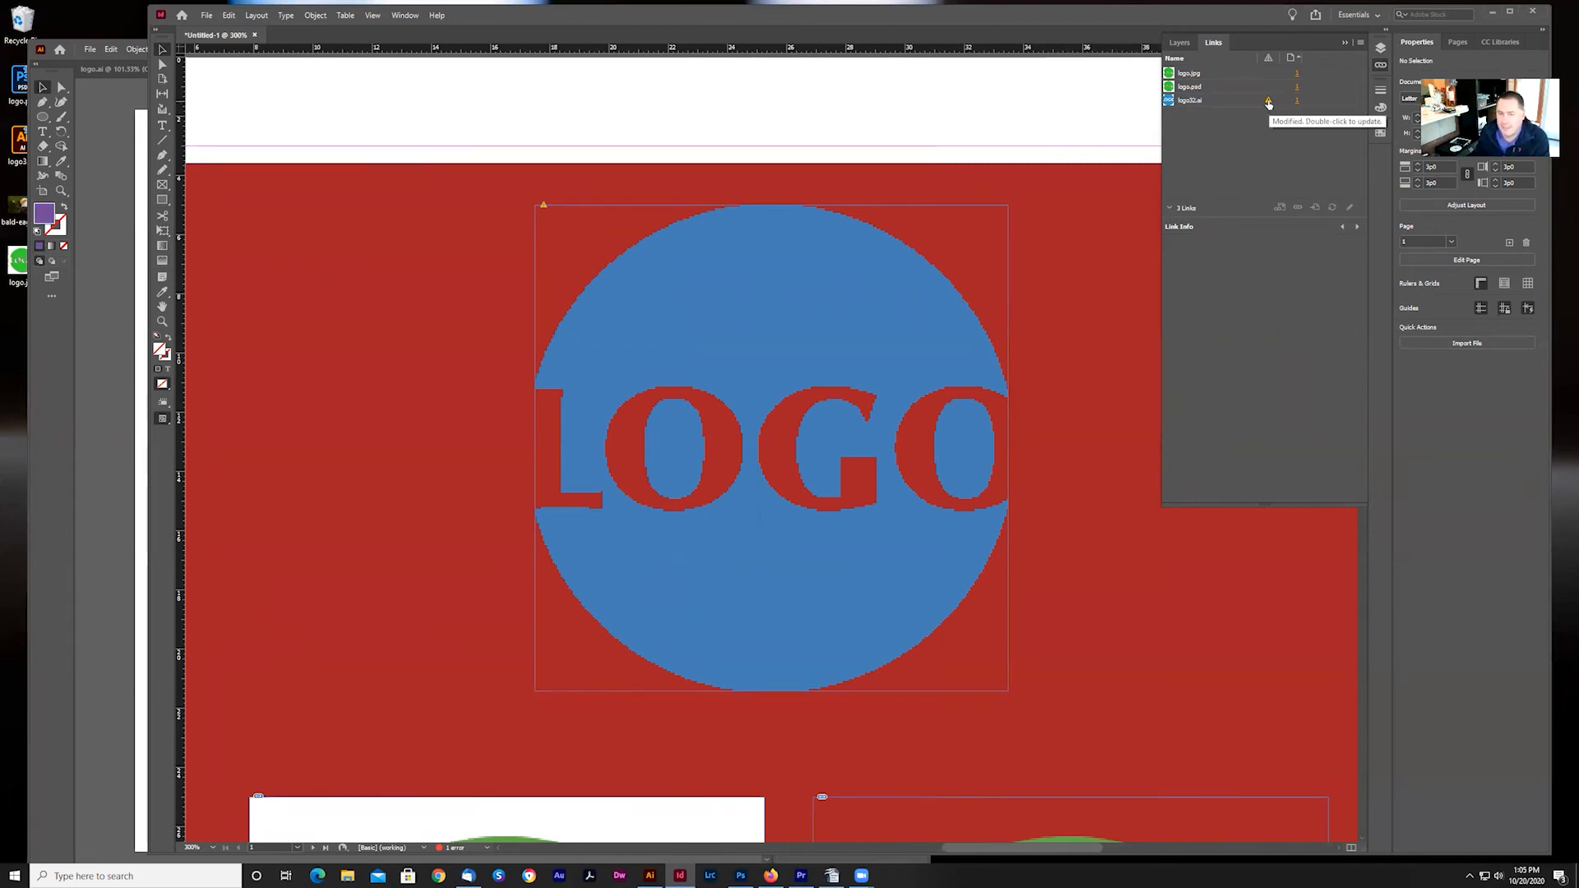
click(1224, 102)
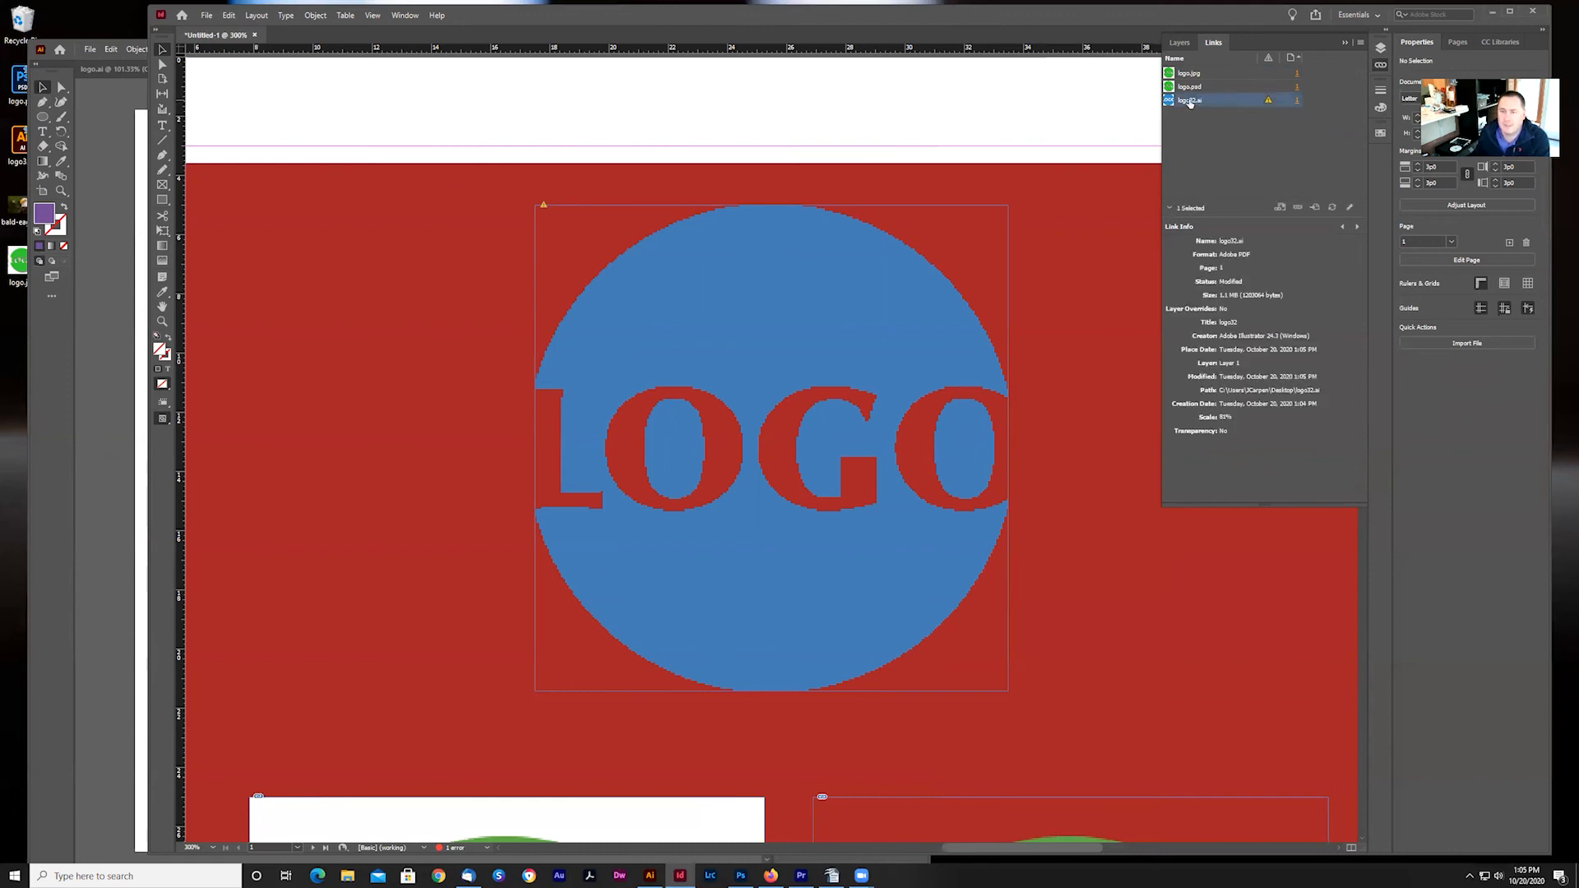
click(1333, 211)
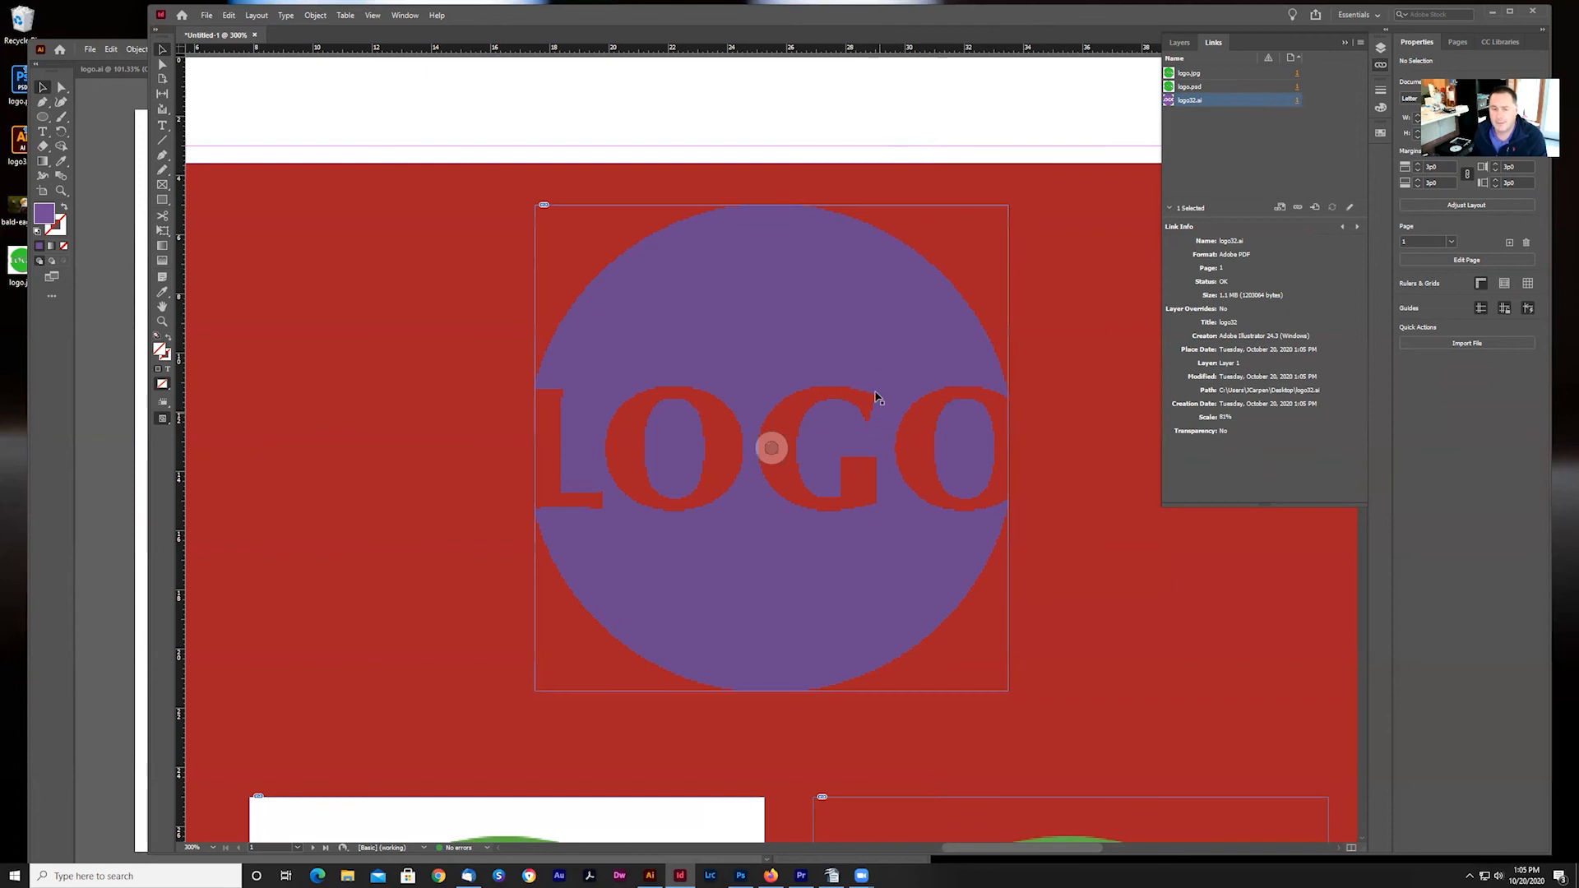
key(ctrl+minus)
key(ctrl+minus)
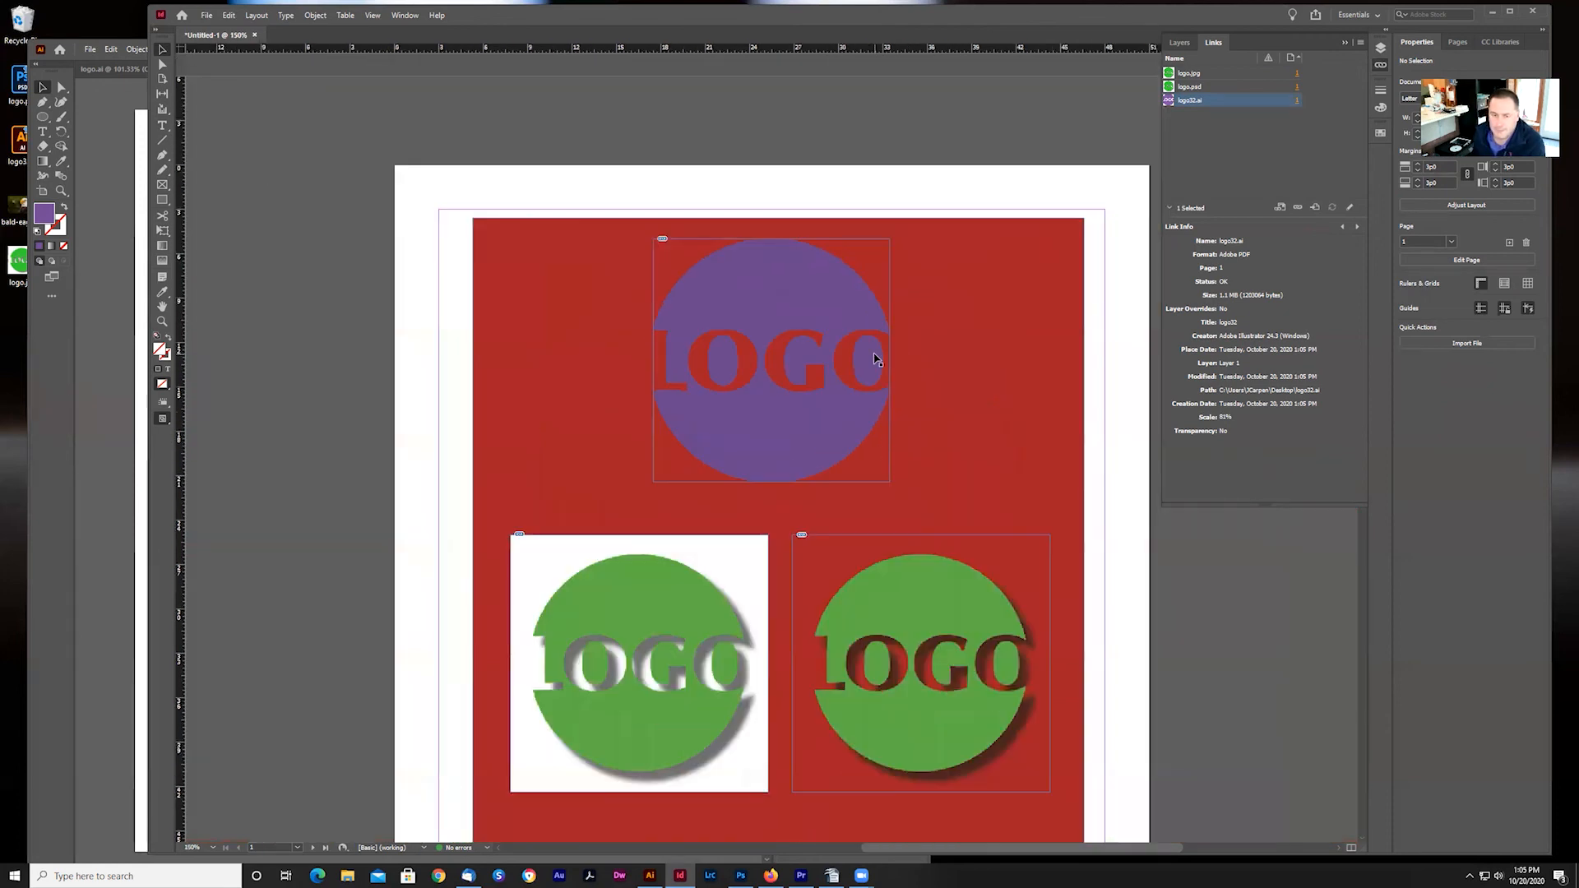
drag(1123, 598, 1088, 510)
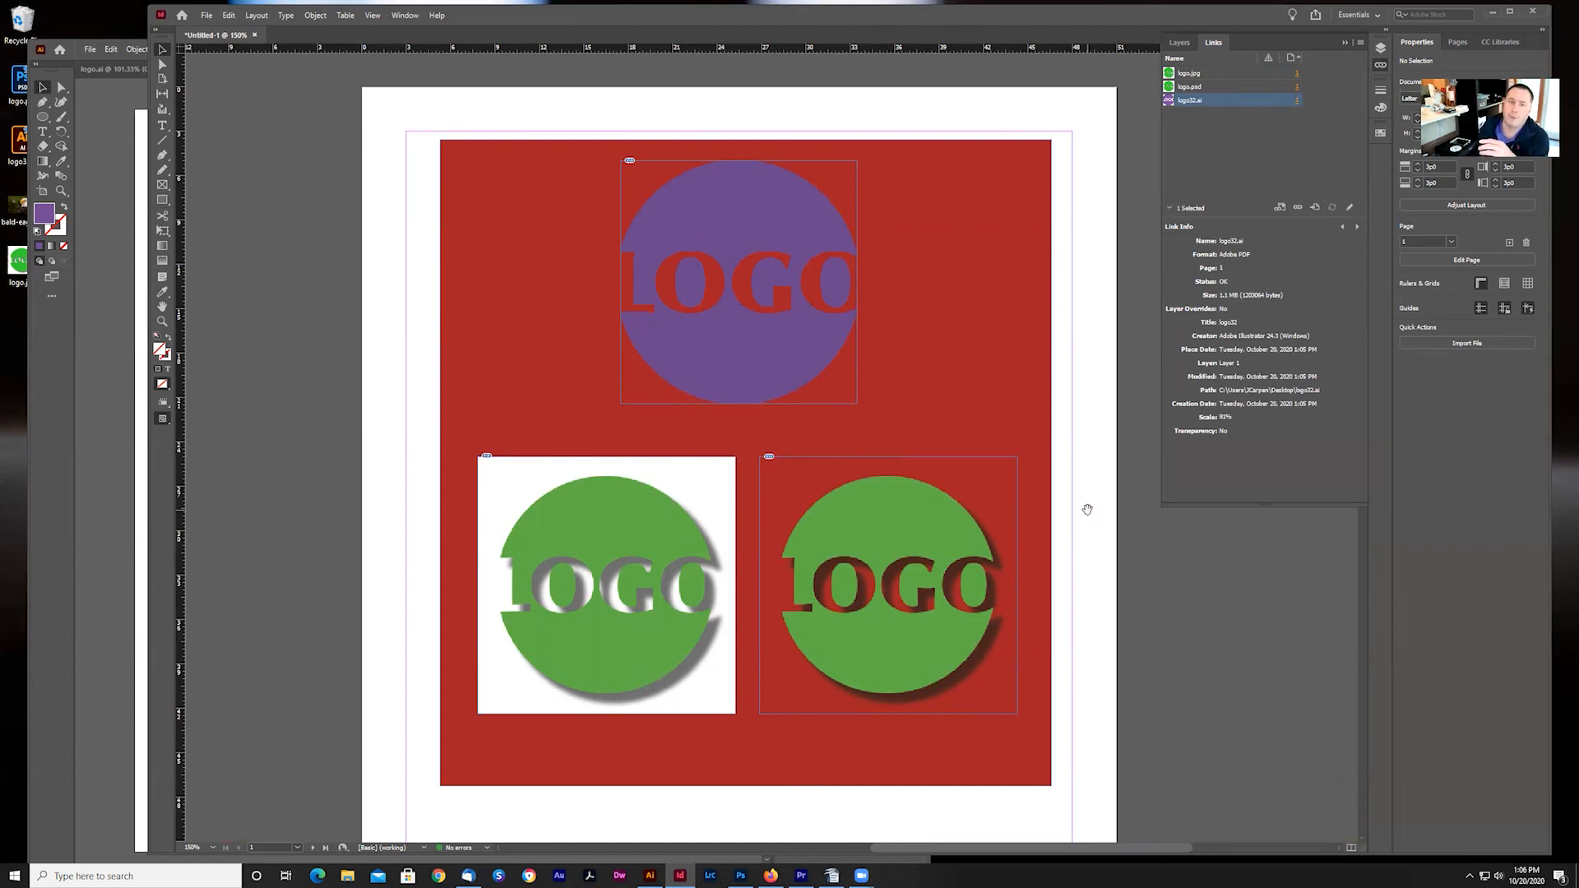
Step: Save the InDesign document to the Desktop as logo.indd
click(207, 16)
click(232, 116)
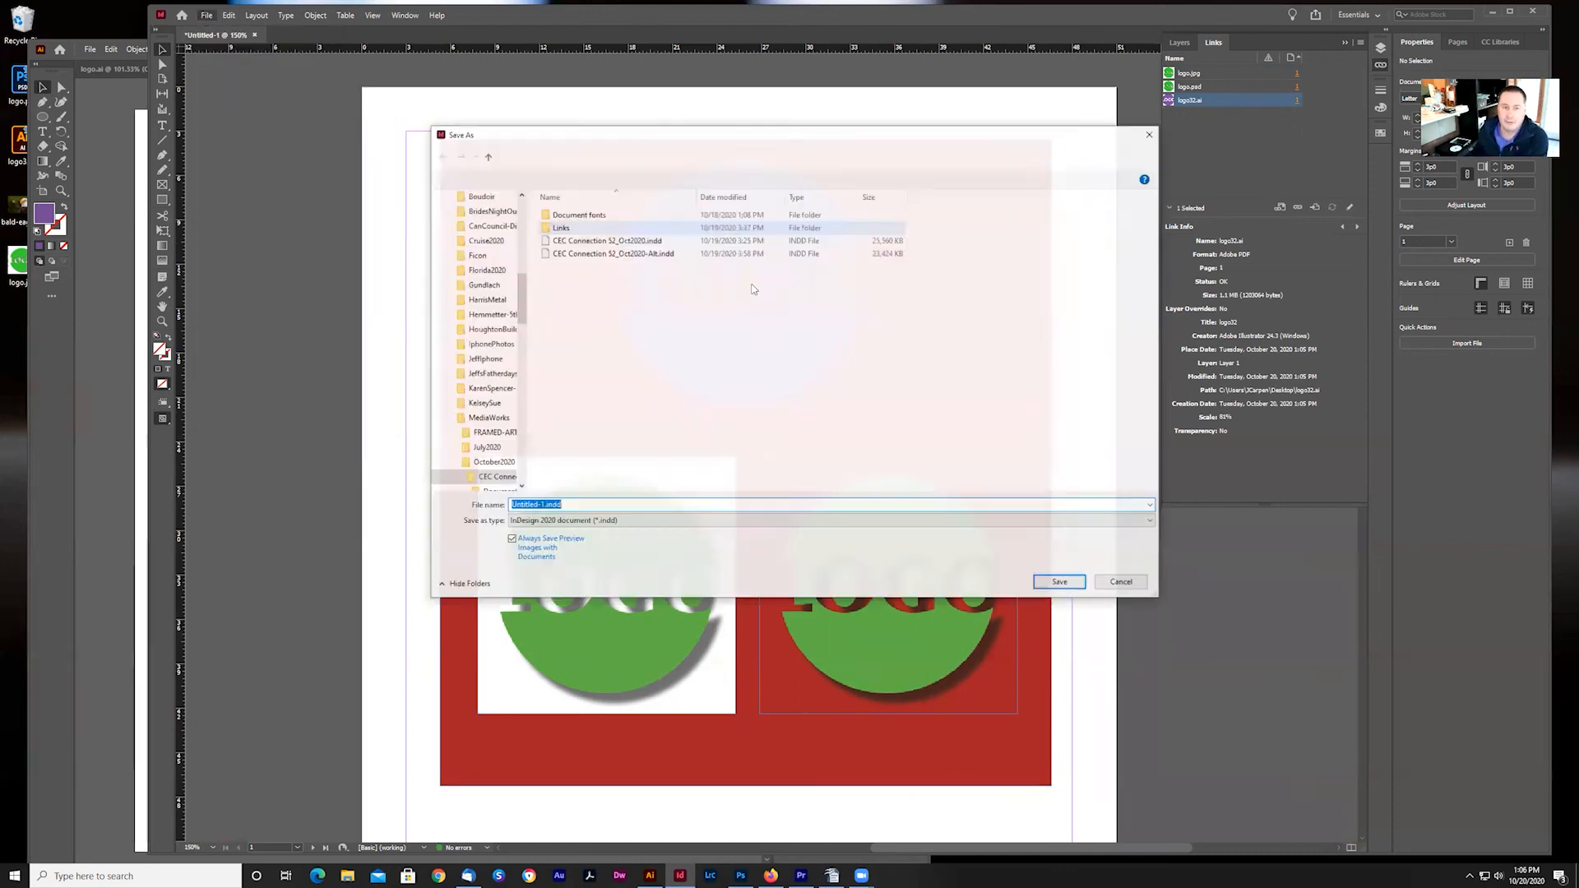
drag(521, 293, 519, 220)
click(475, 368)
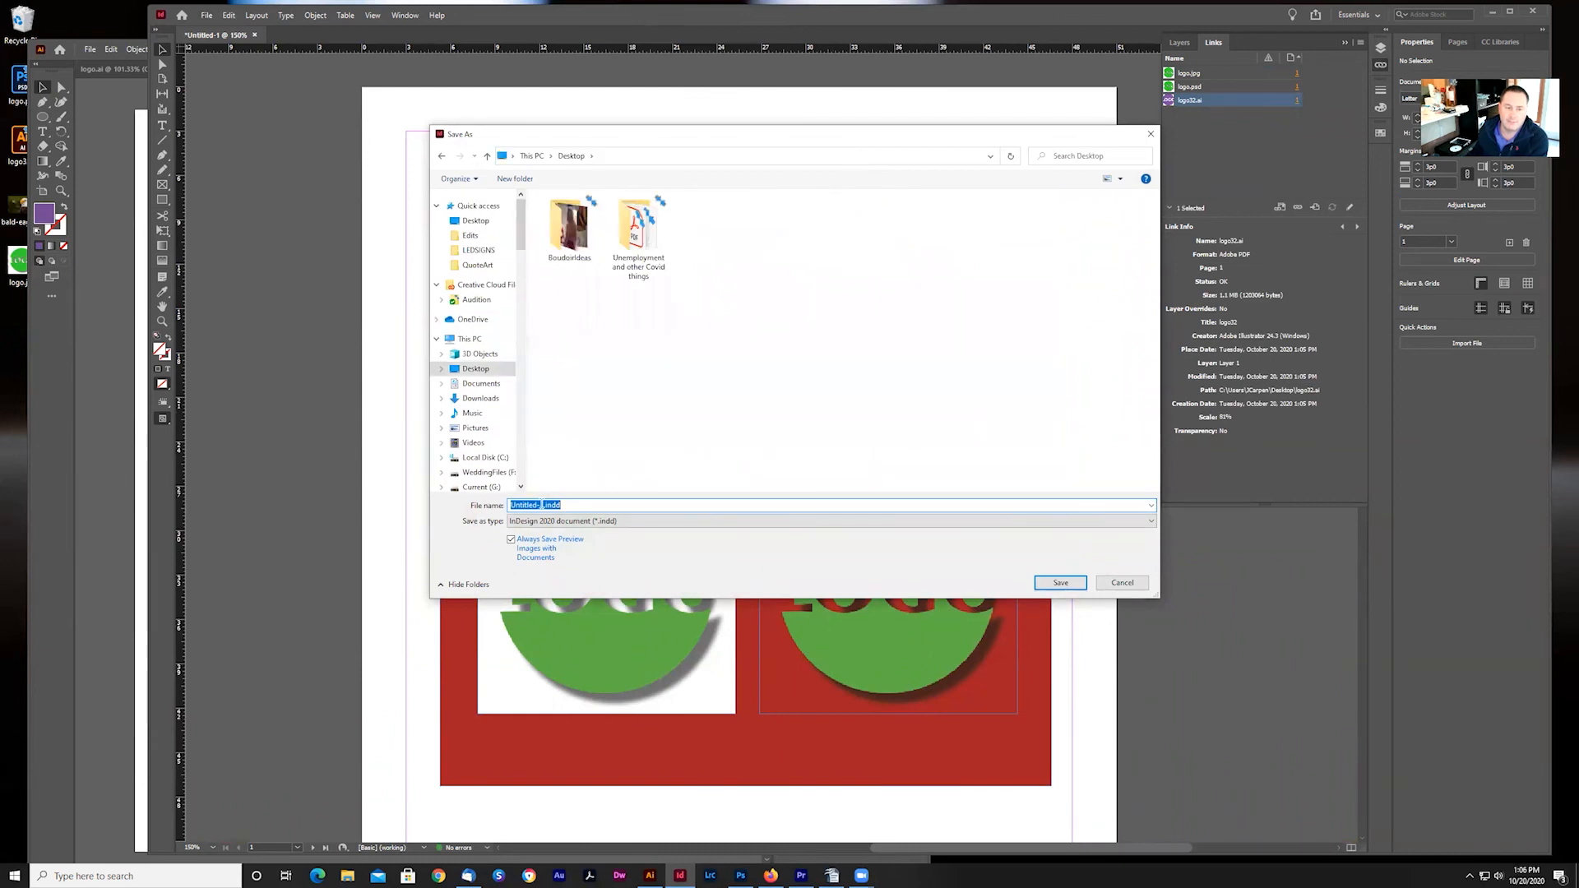
drag(545, 506, 496, 504)
text(logo)
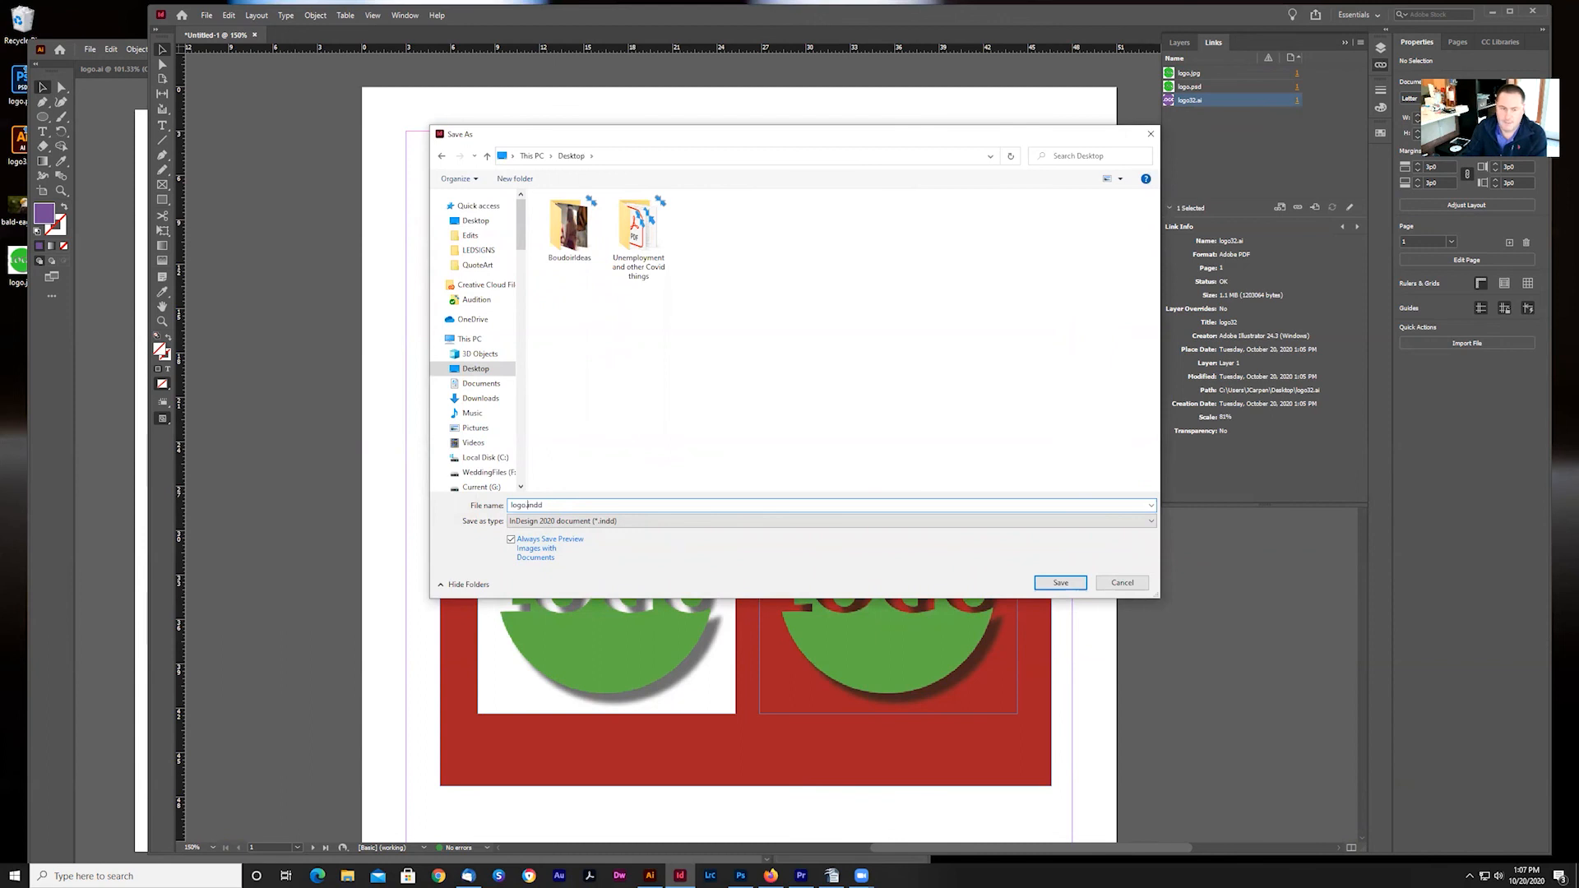
key(Return)
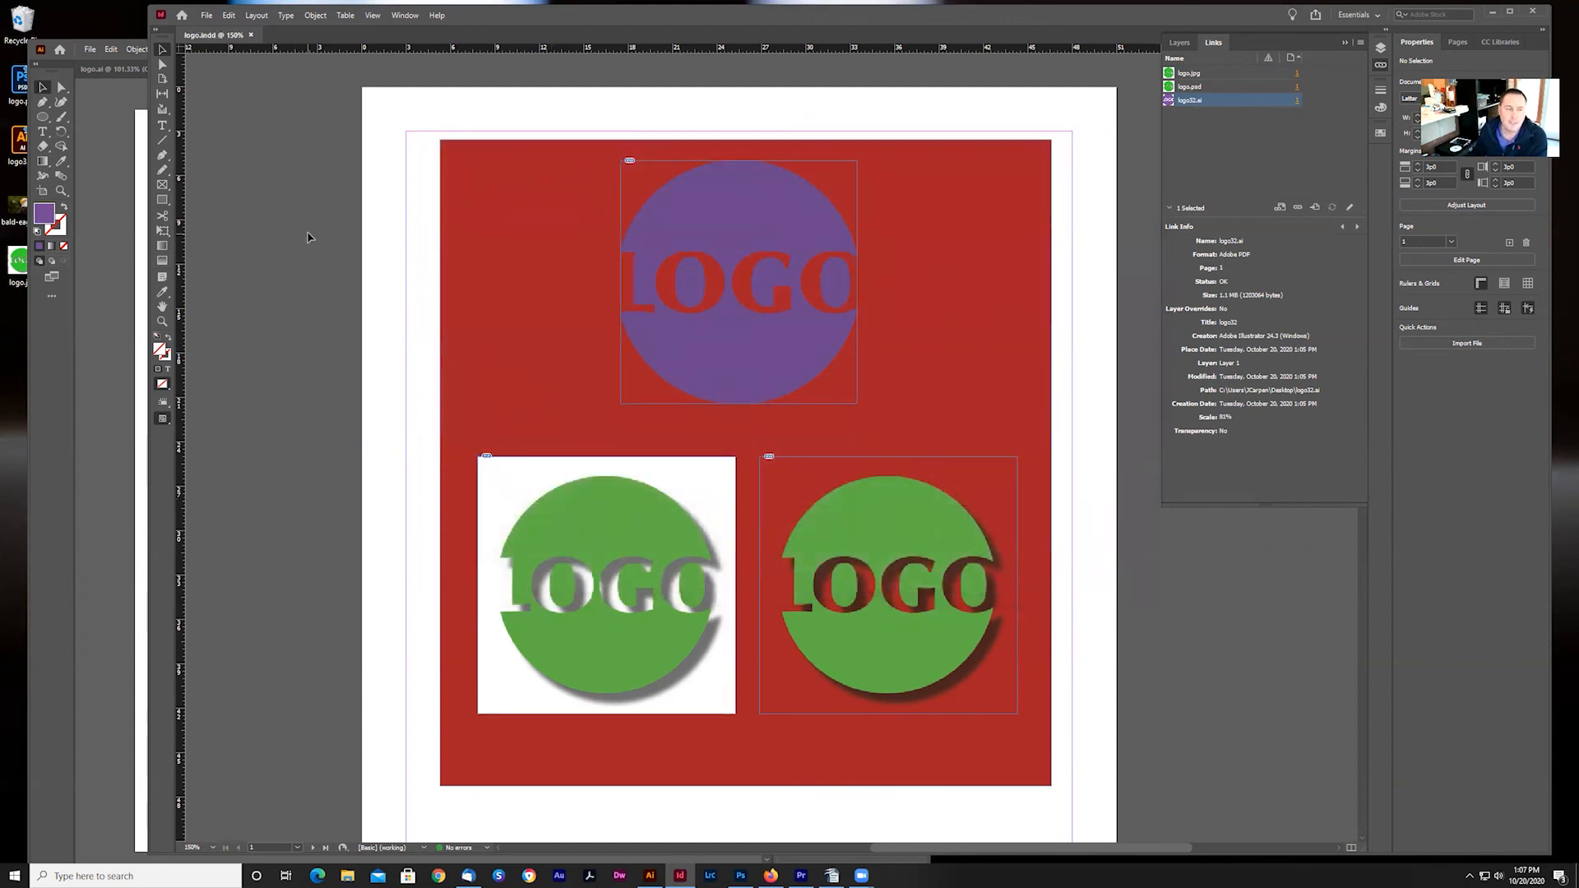
Step: Start packaging the document and review its summary, fonts, links and images, colours and inks, print settings and external plug-ins
click(207, 16)
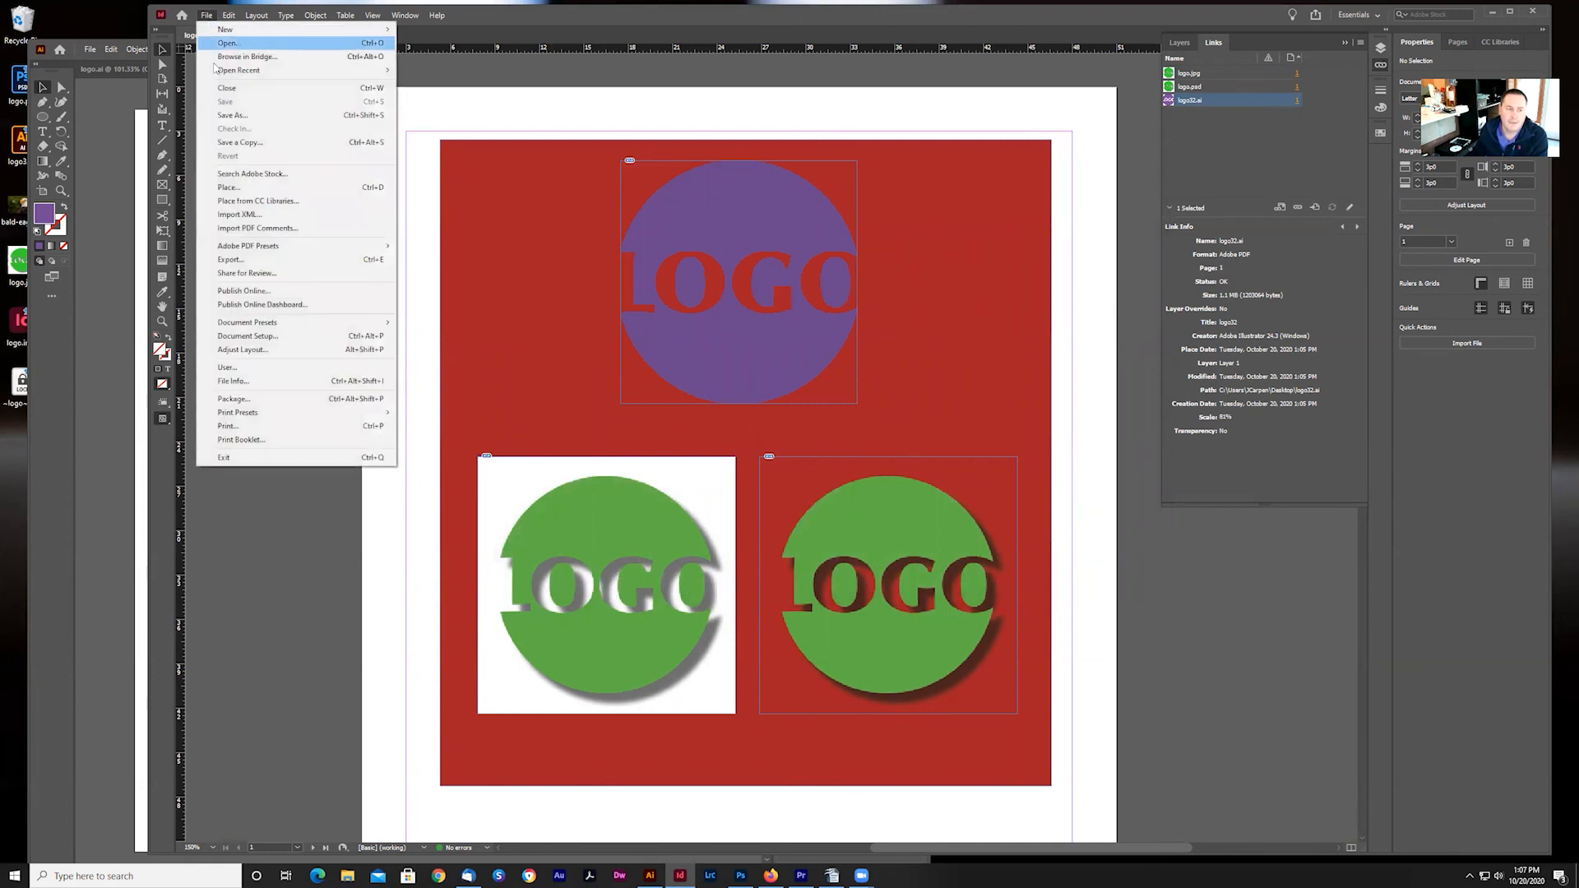
click(245, 401)
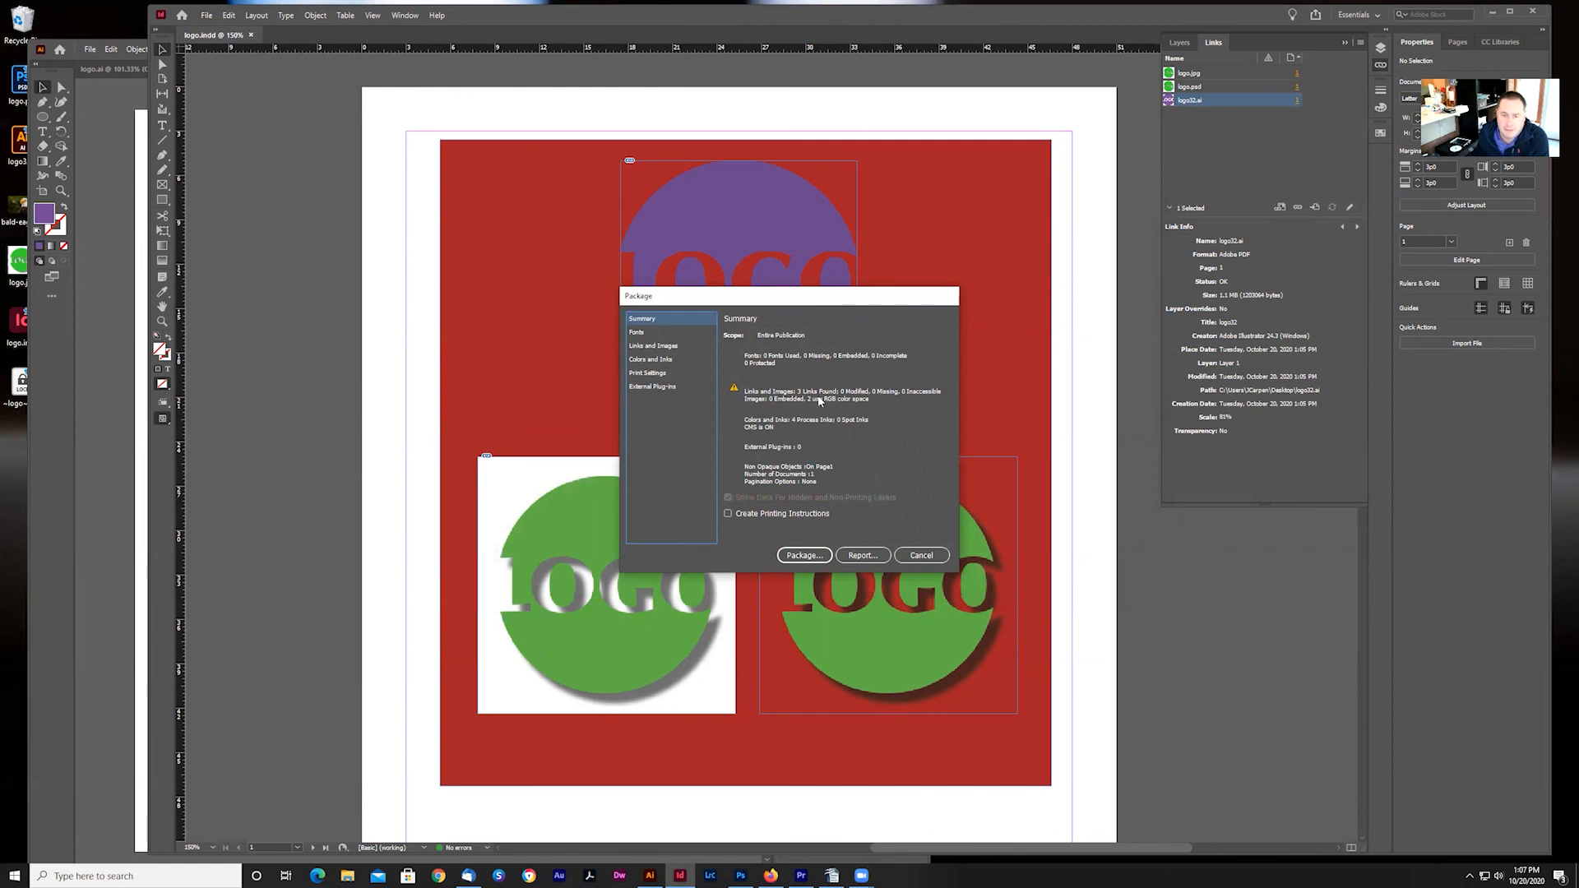
click(656, 334)
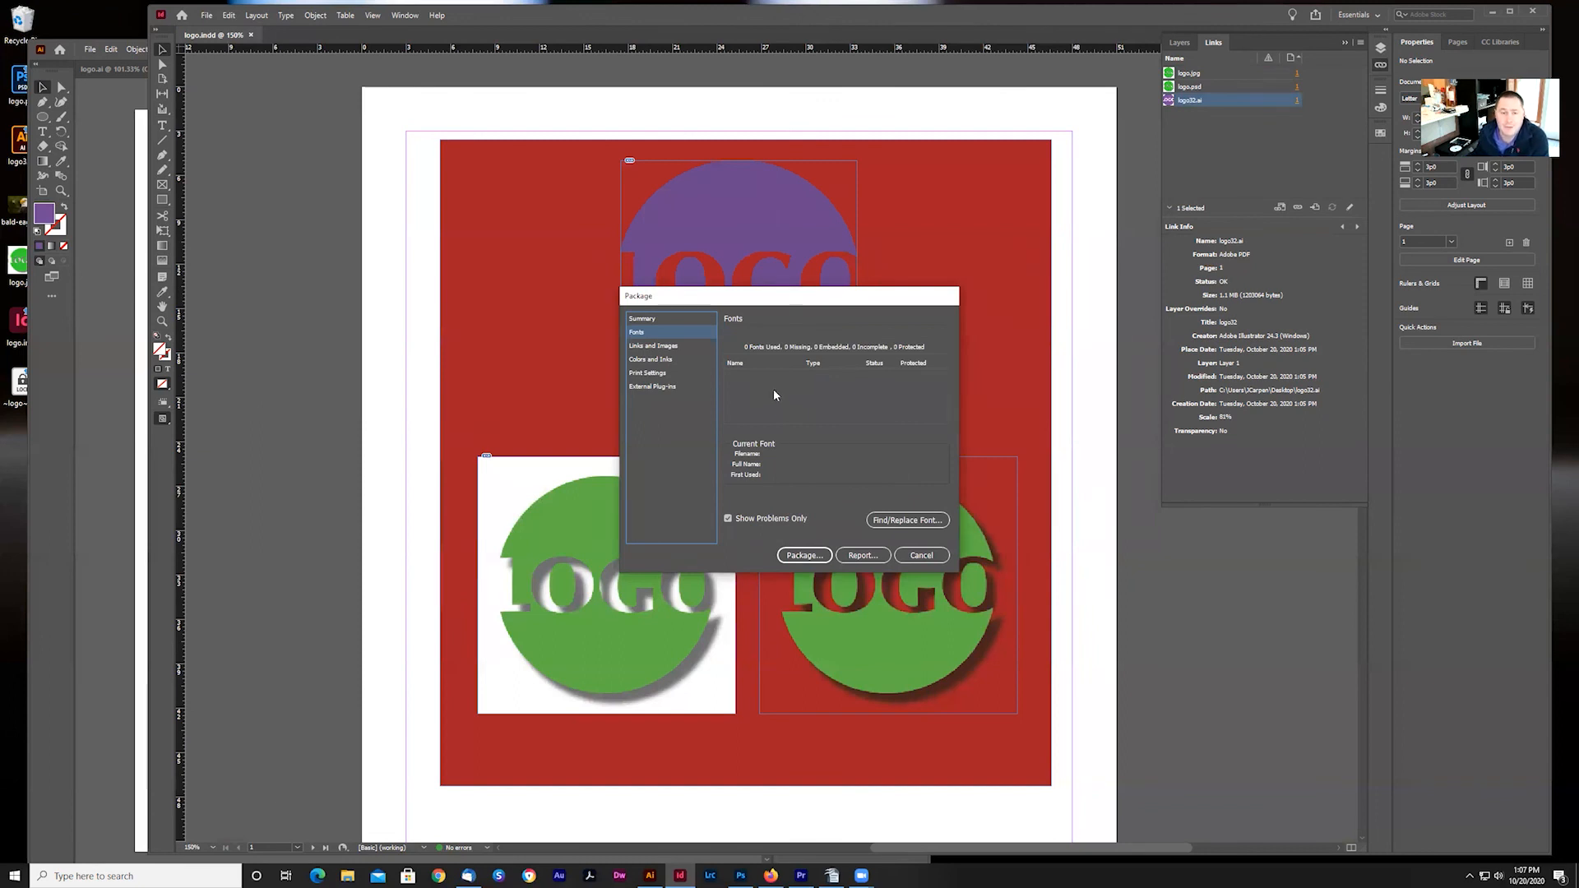
click(658, 350)
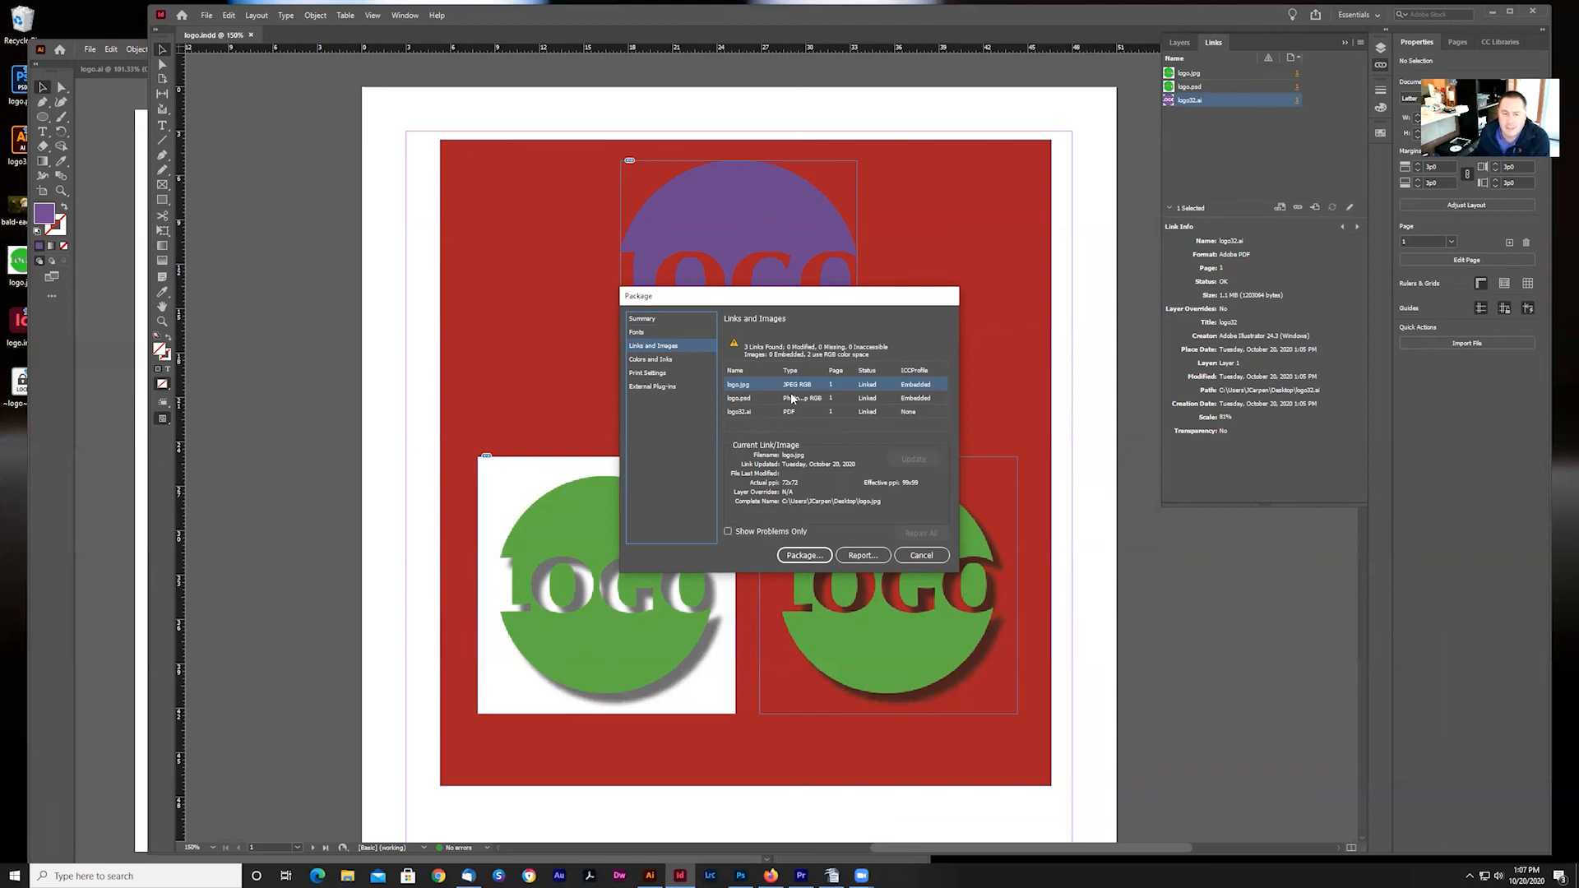
click(665, 360)
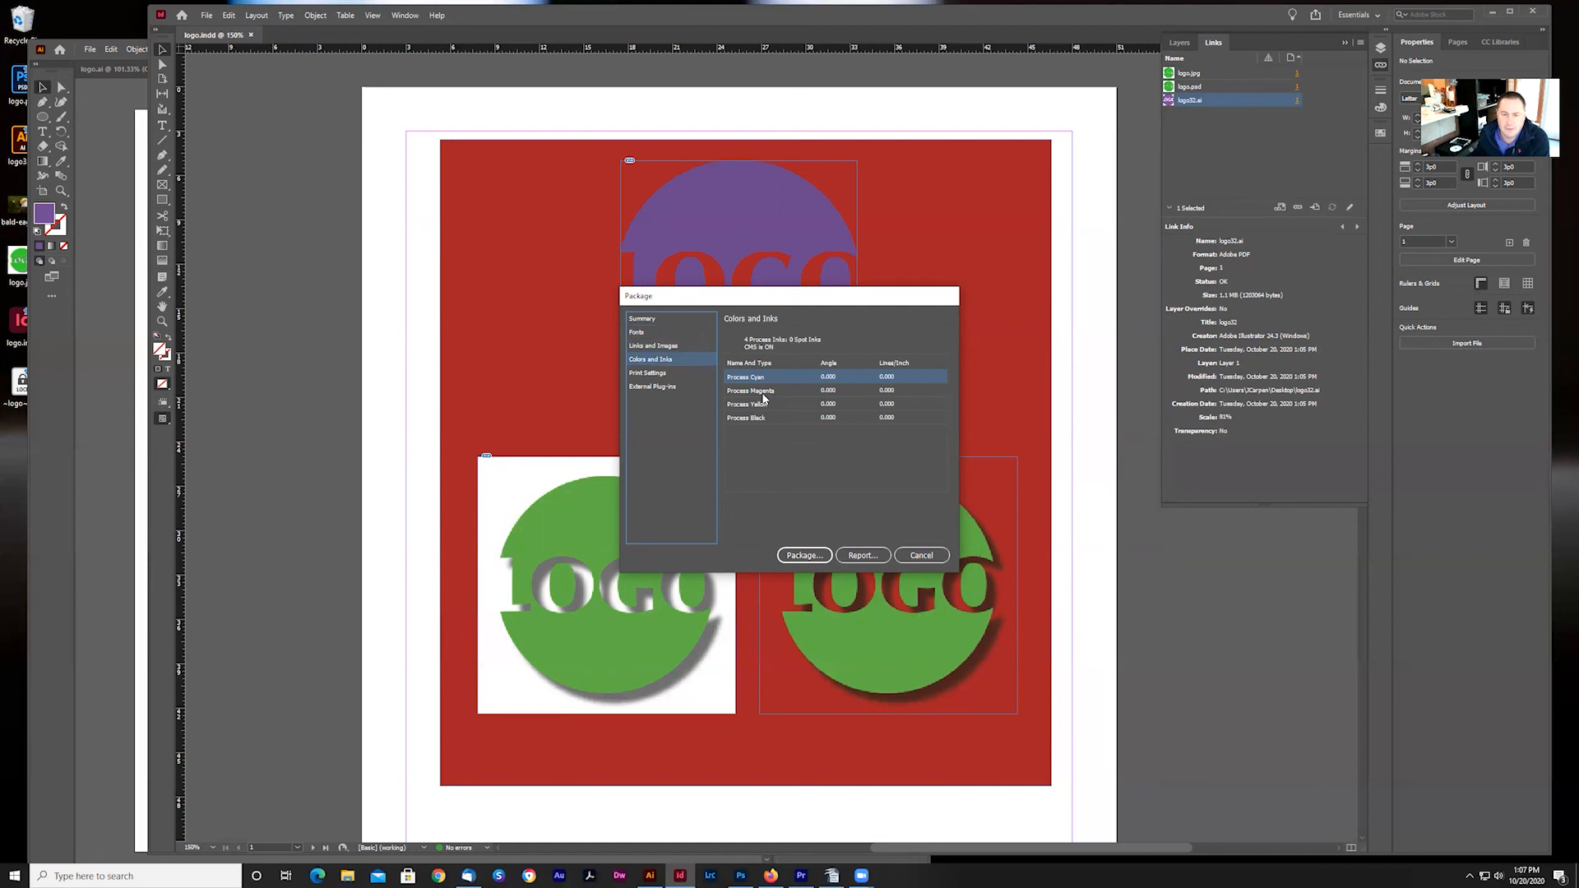
click(651, 374)
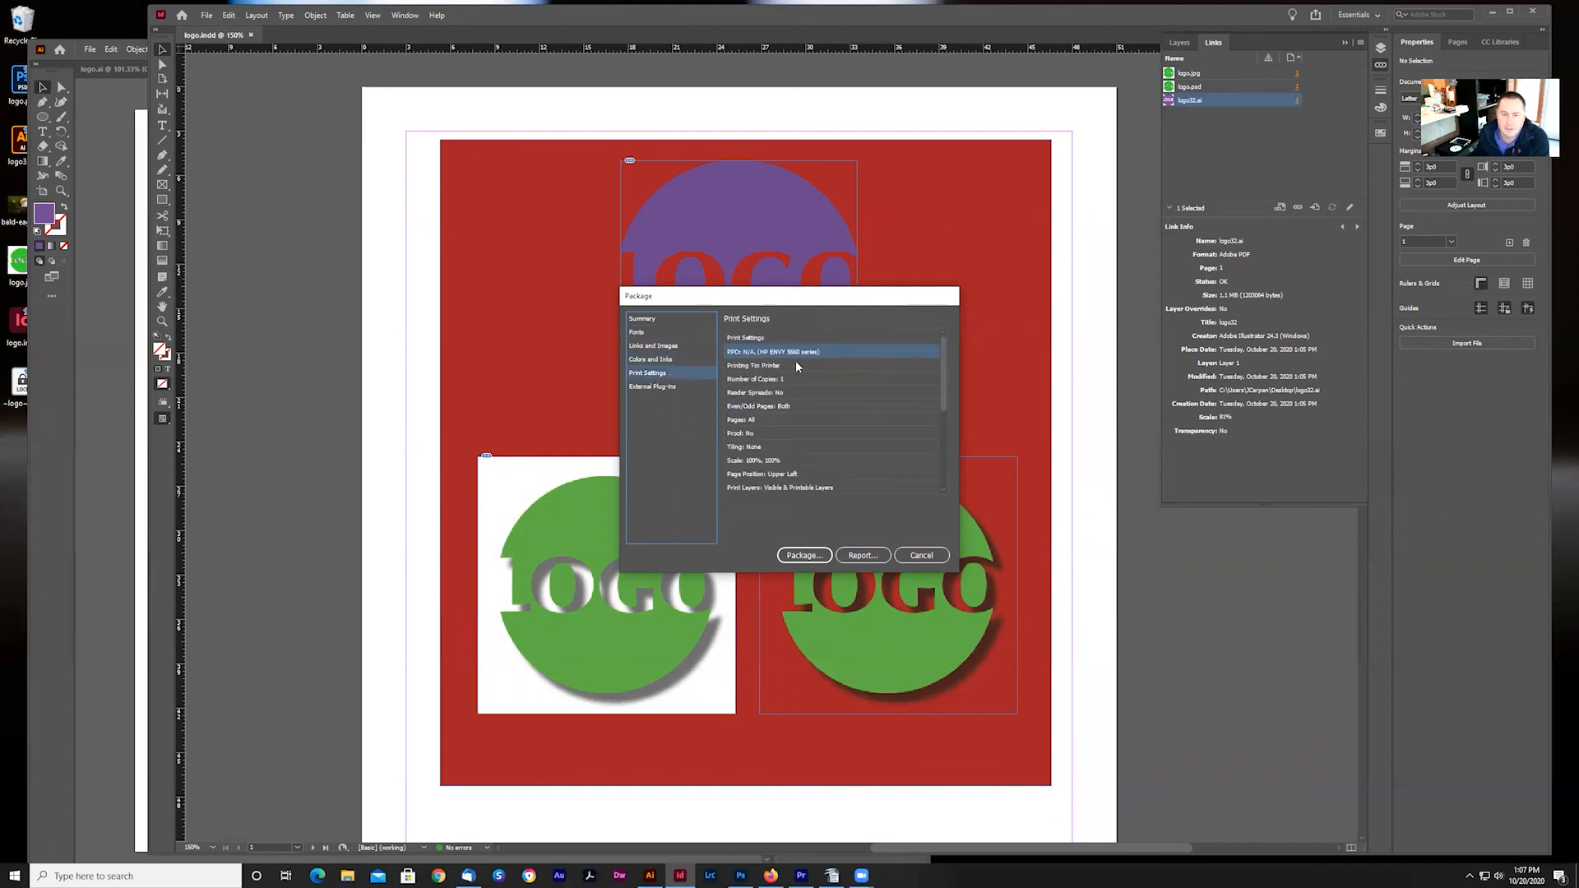
click(659, 387)
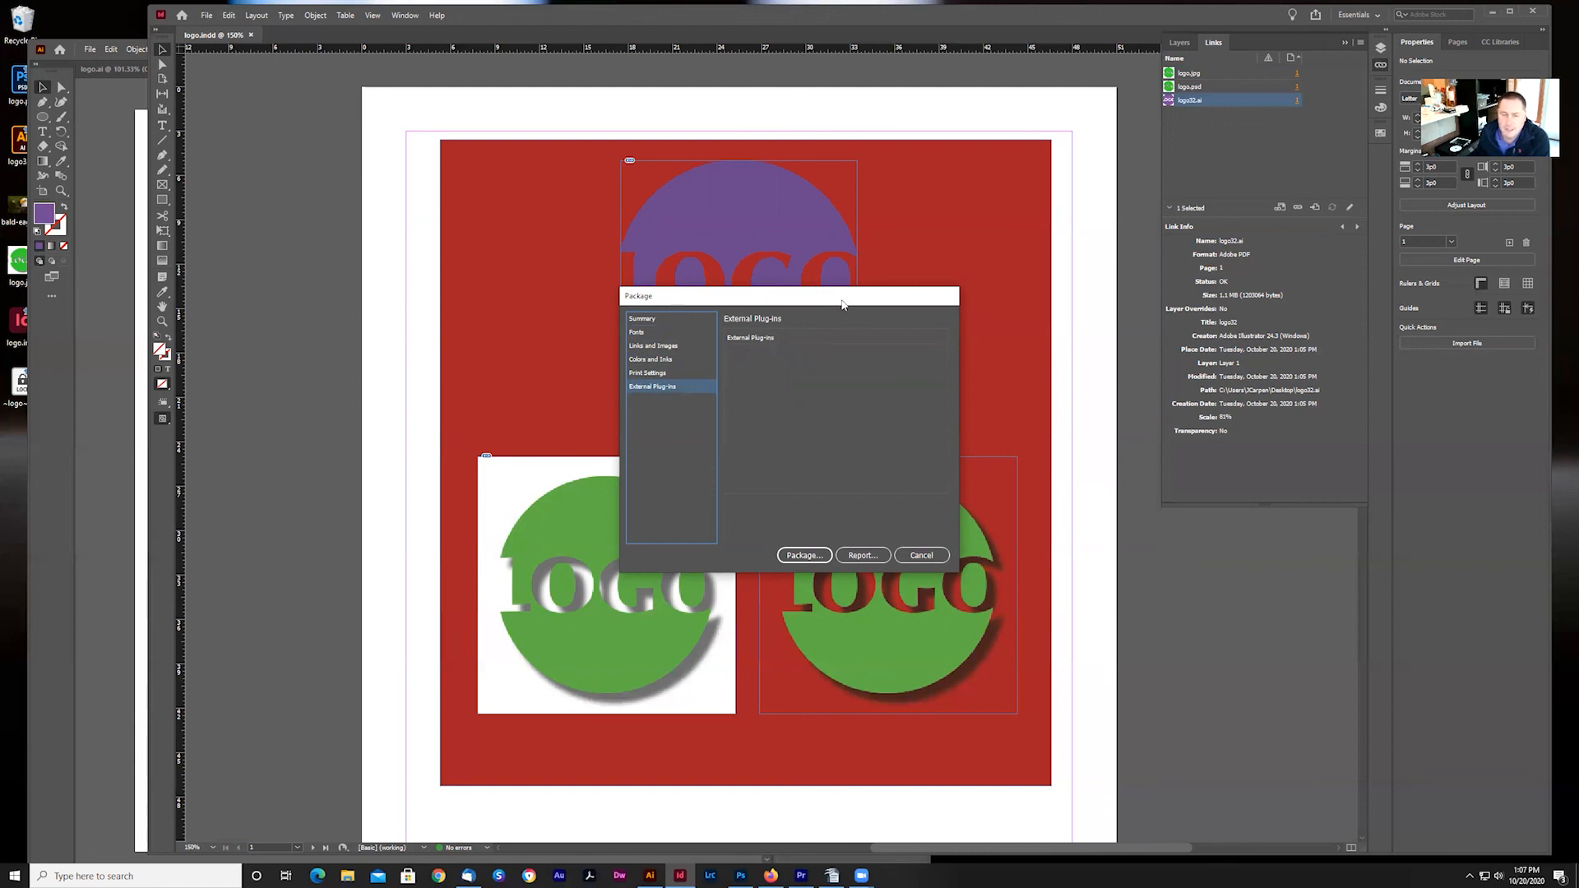
Step: Package the publication to the Desktop in a folder named logo Folder, continuing with the current PDF colour settings
click(812, 558)
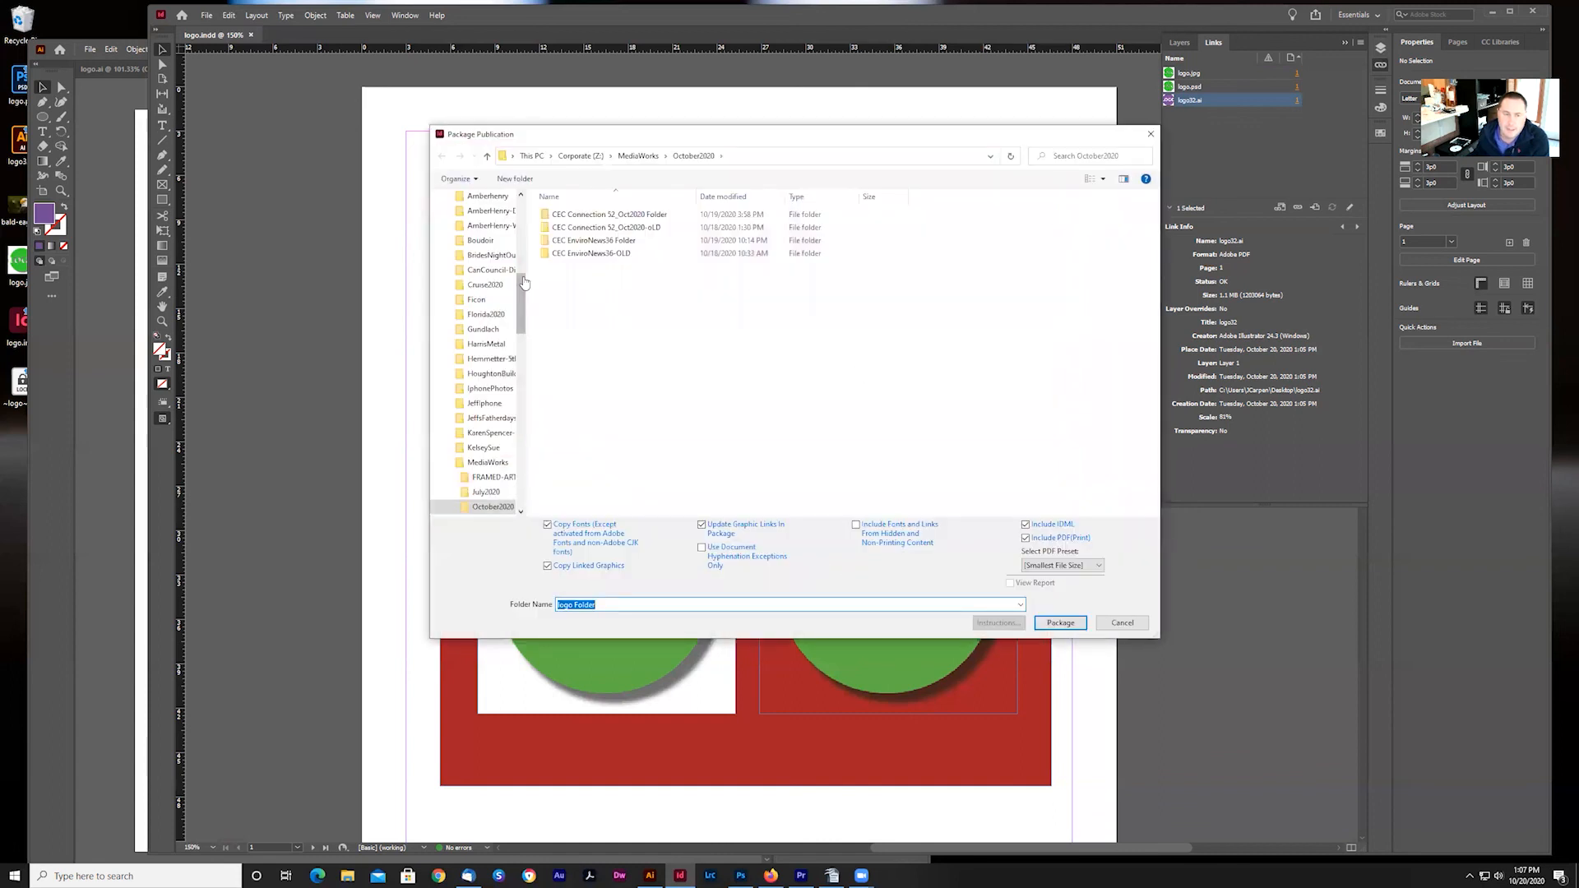
drag(521, 297, 521, 212)
click(476, 222)
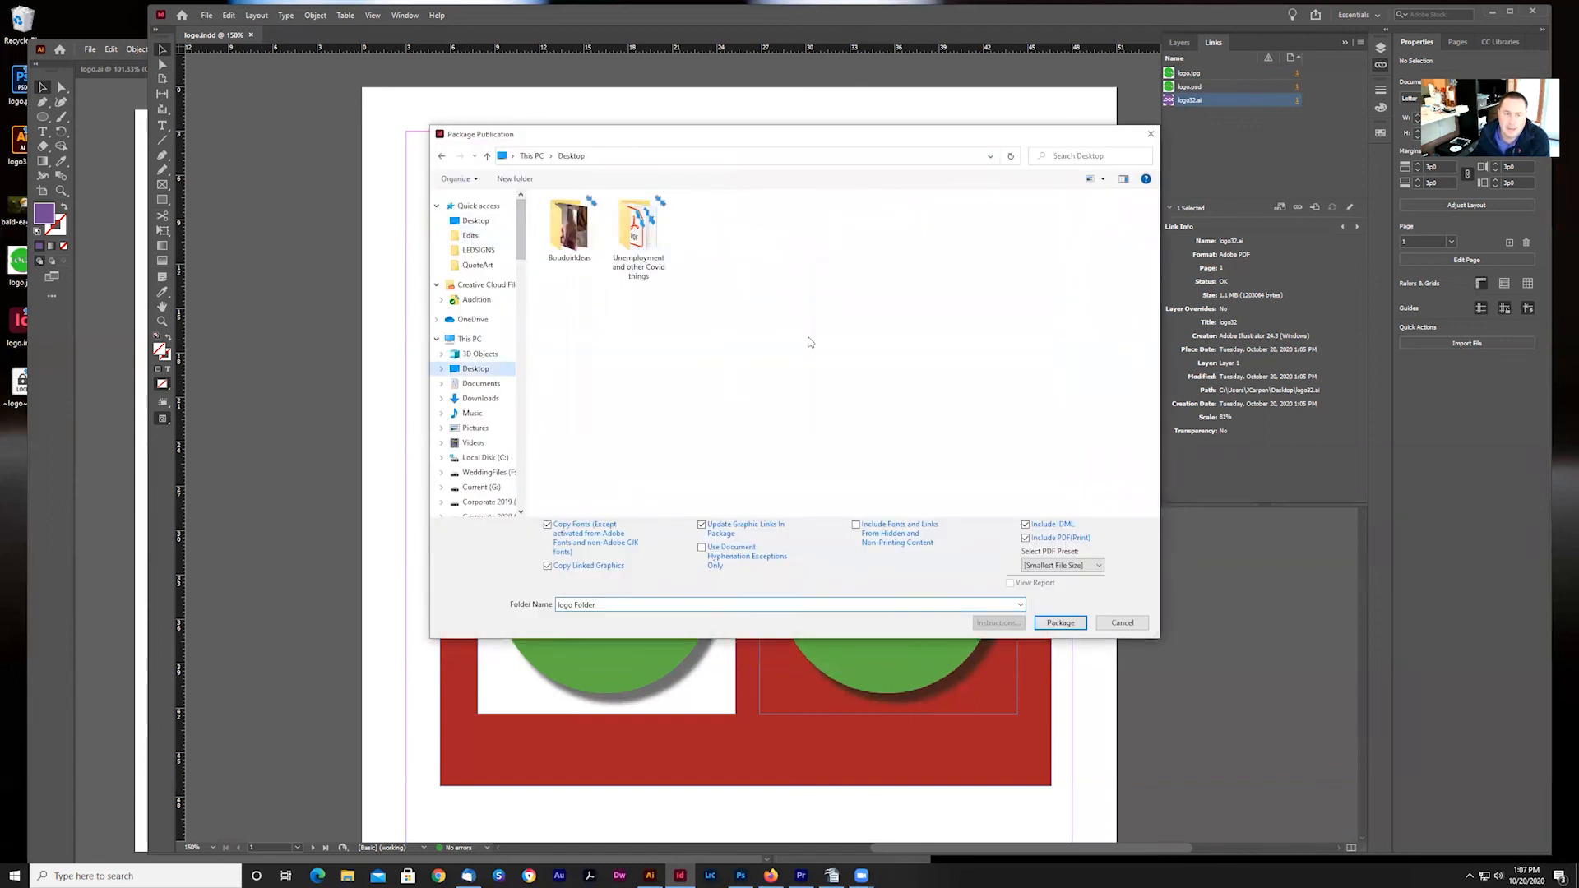
click(1061, 623)
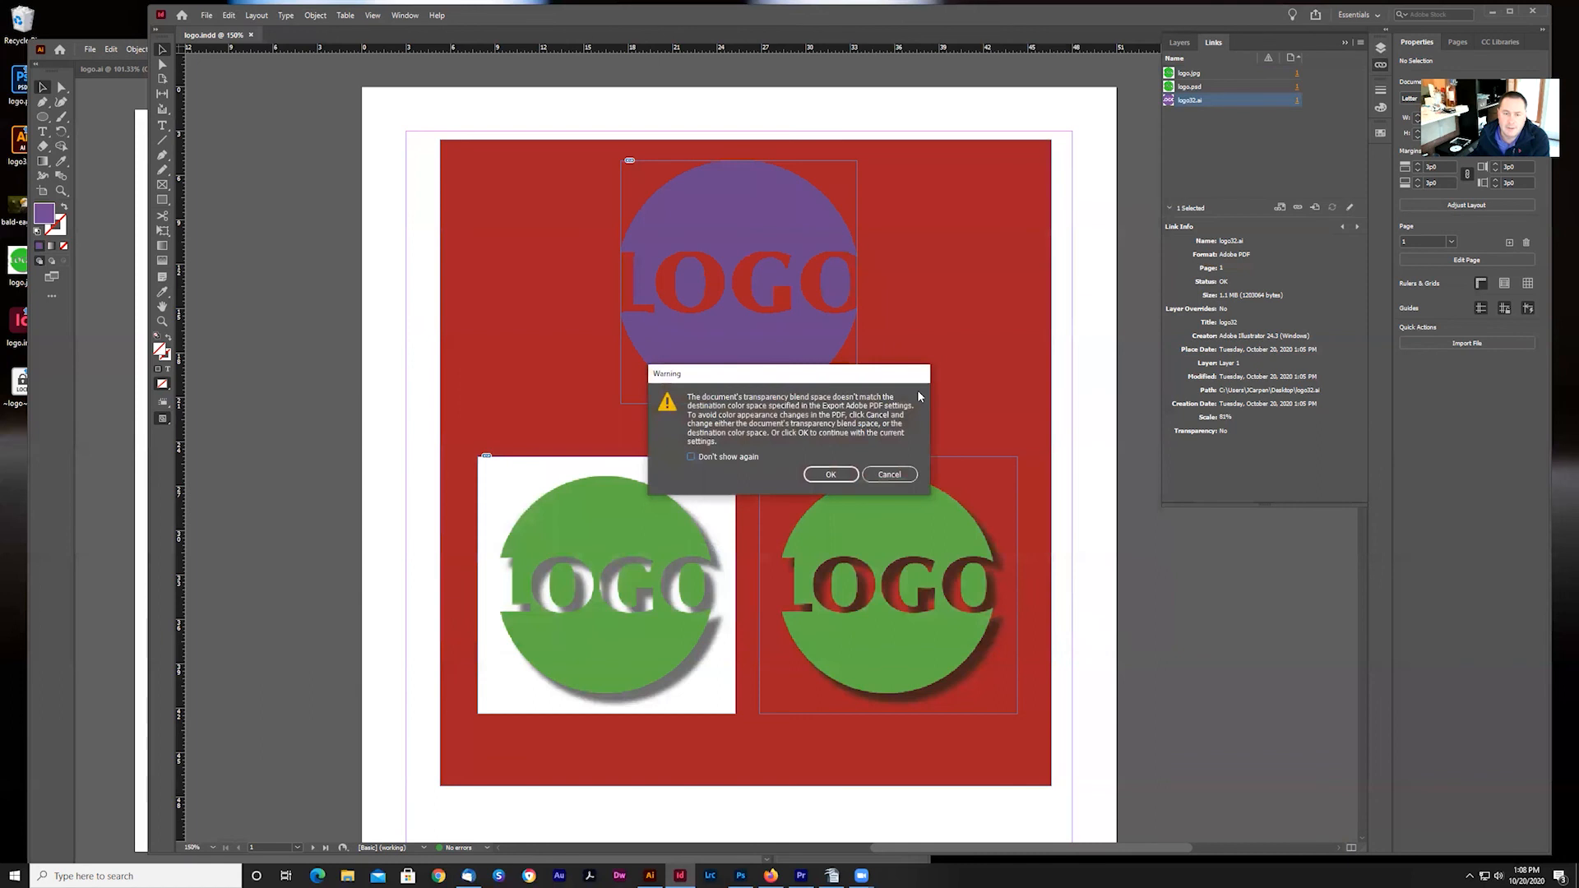
click(847, 475)
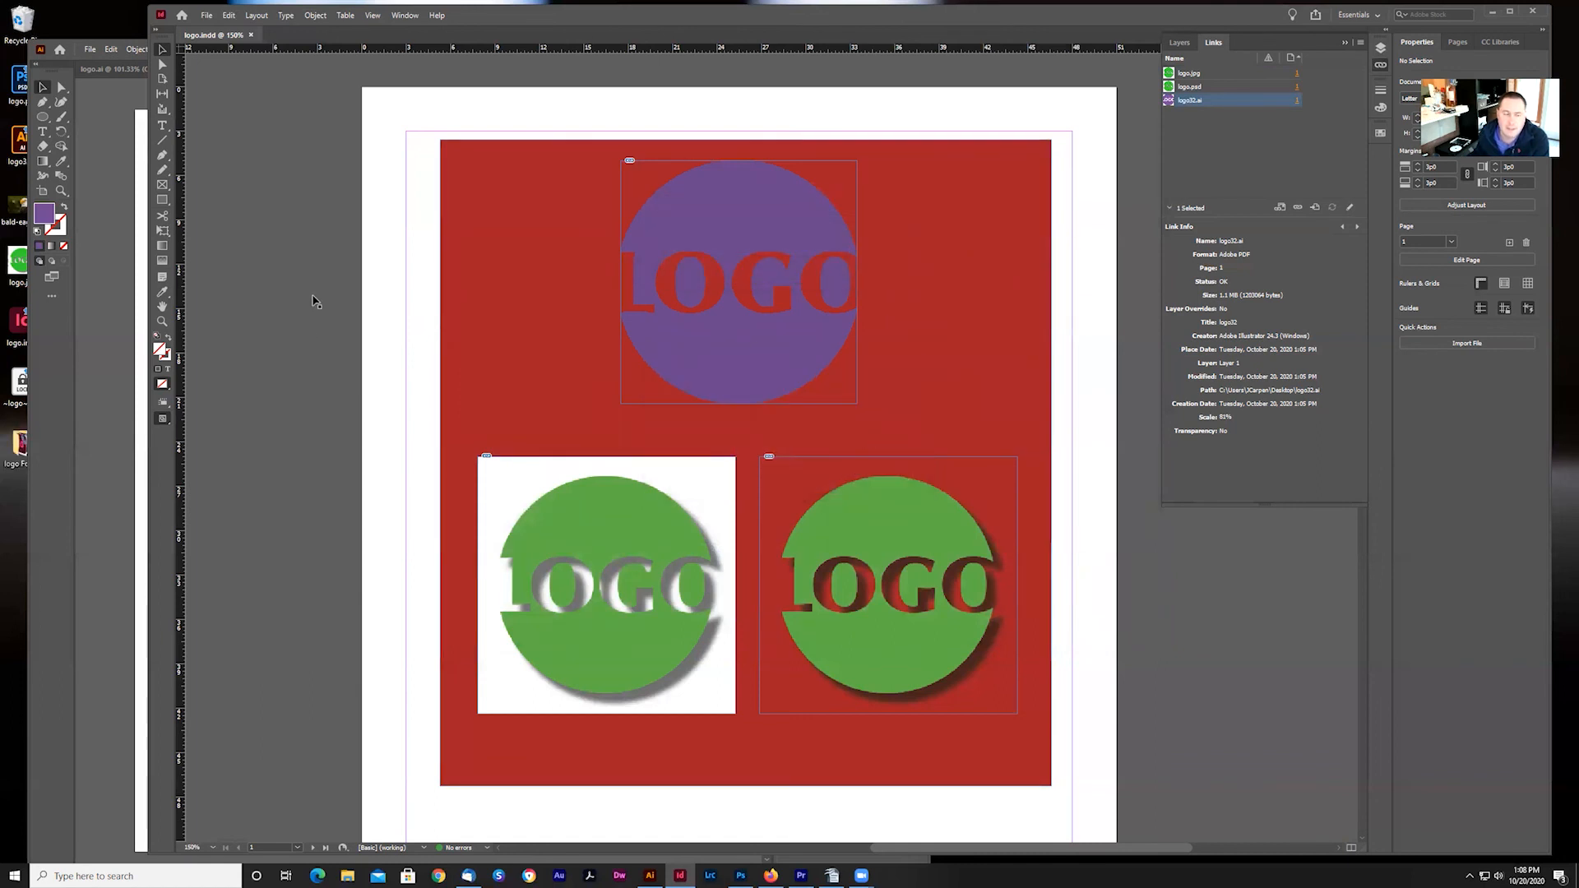
Step: Open logo Folder from the desktop and examine the packaged logo.pdf, logo.indd and logo.idml files
click(18, 443)
double_click(18, 445)
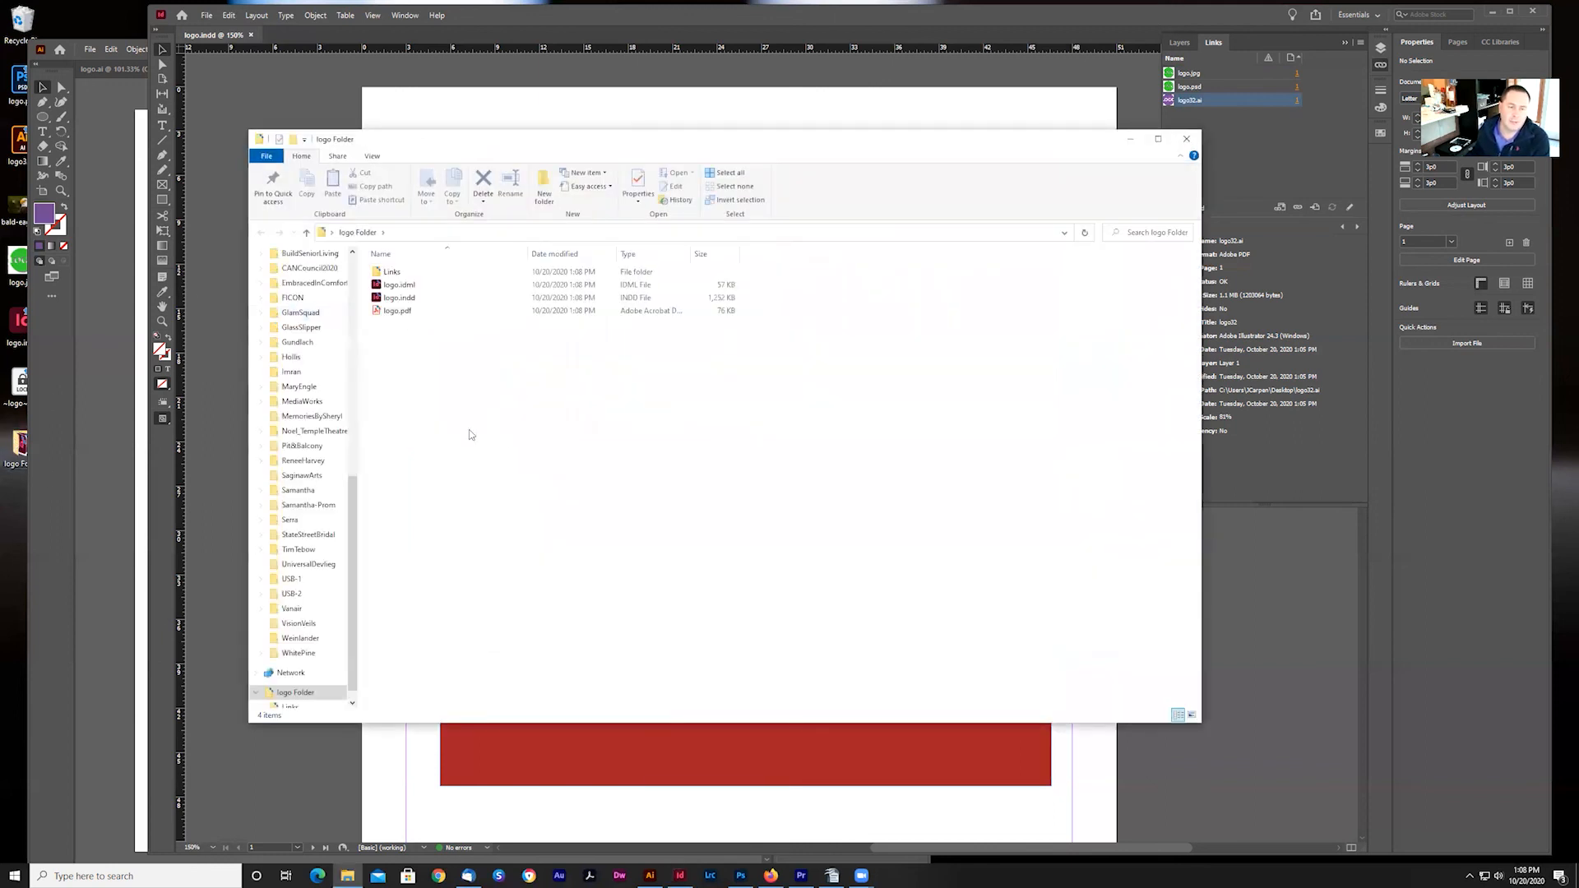
click(391, 312)
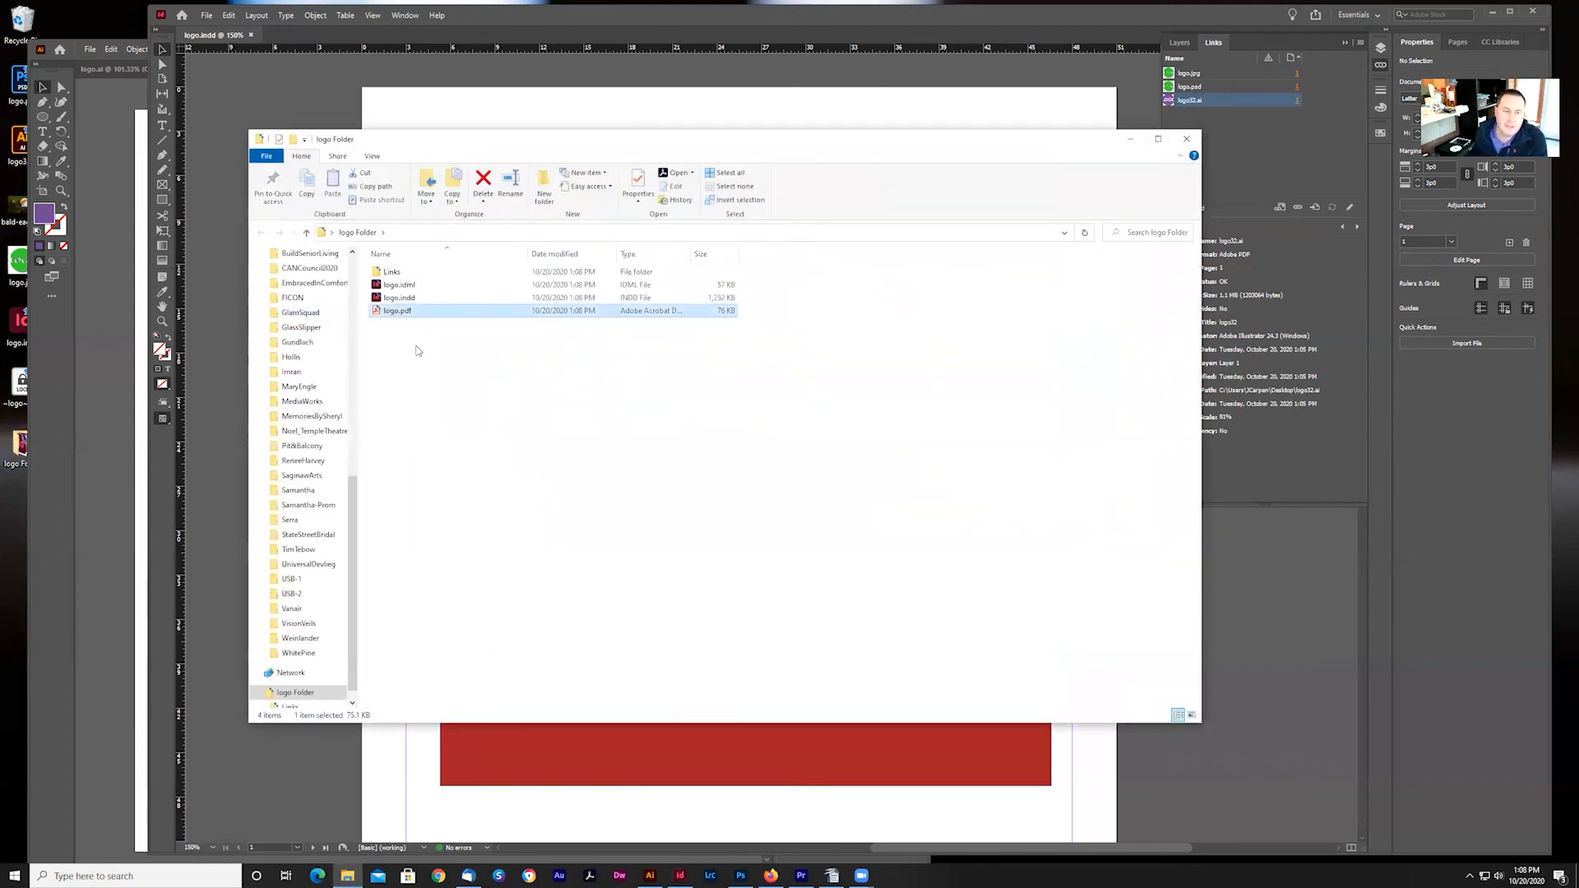
click(420, 299)
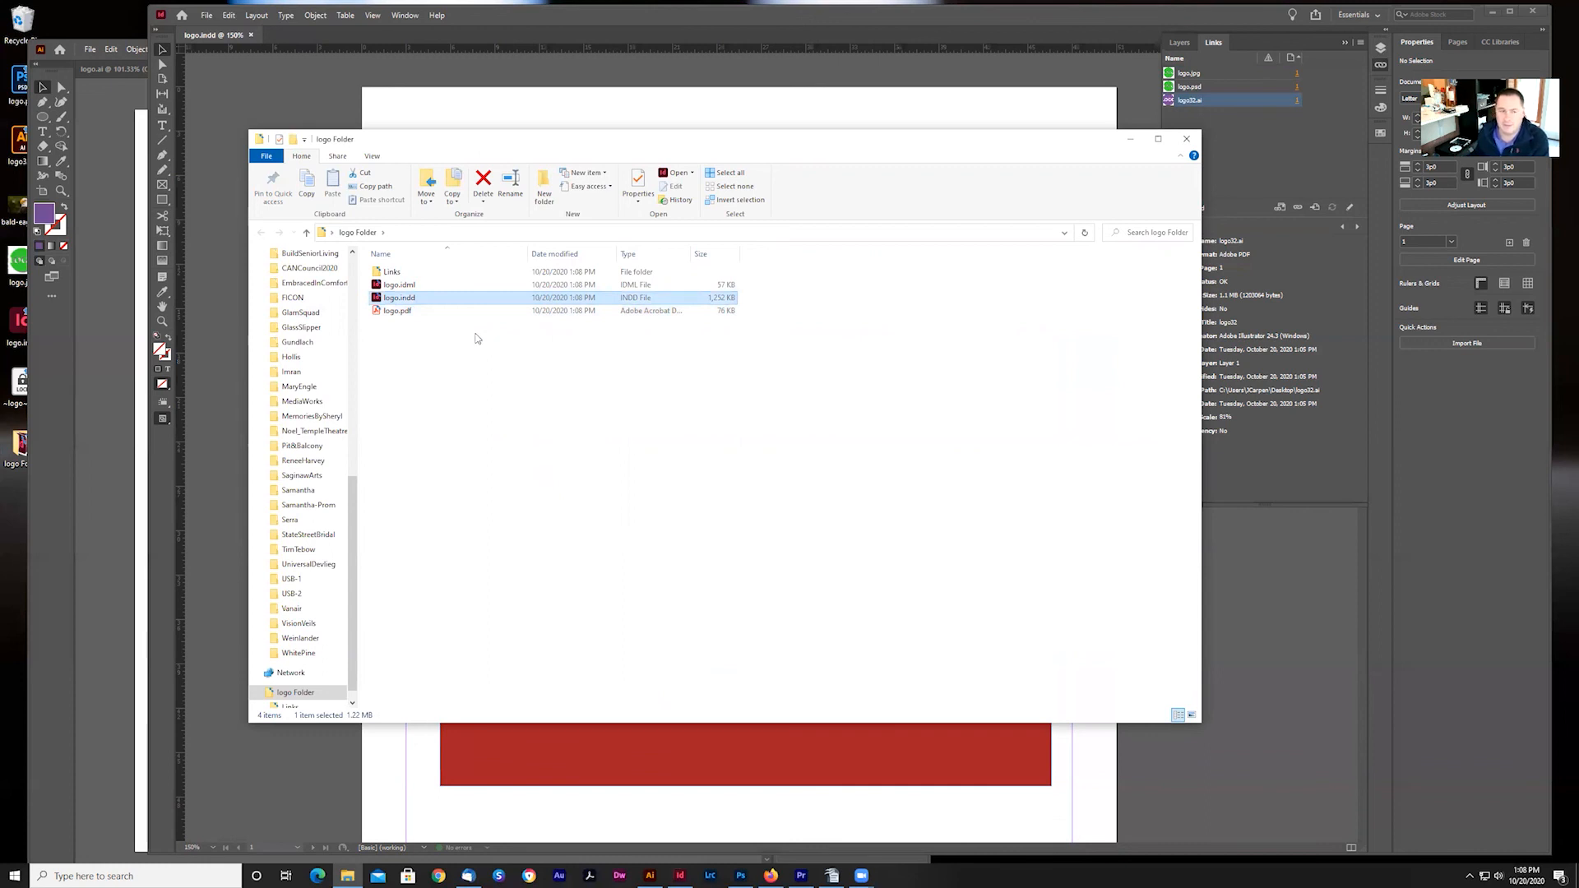
click(412, 284)
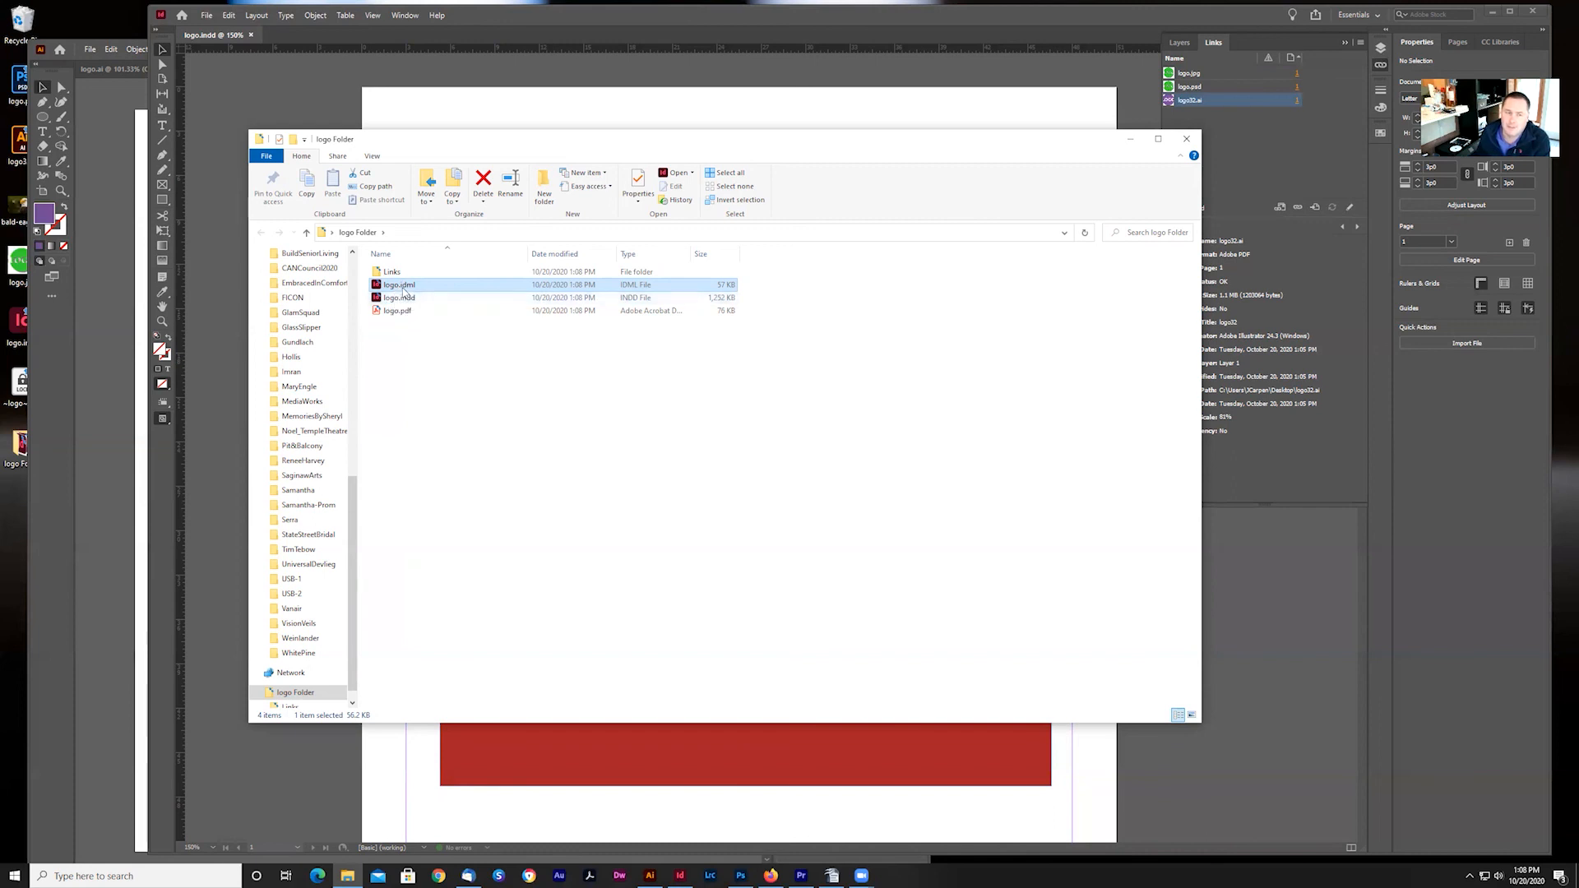
Step: Inspect the image files collected in the package's Links folder and close the folder window
click(395, 275)
double_click(393, 274)
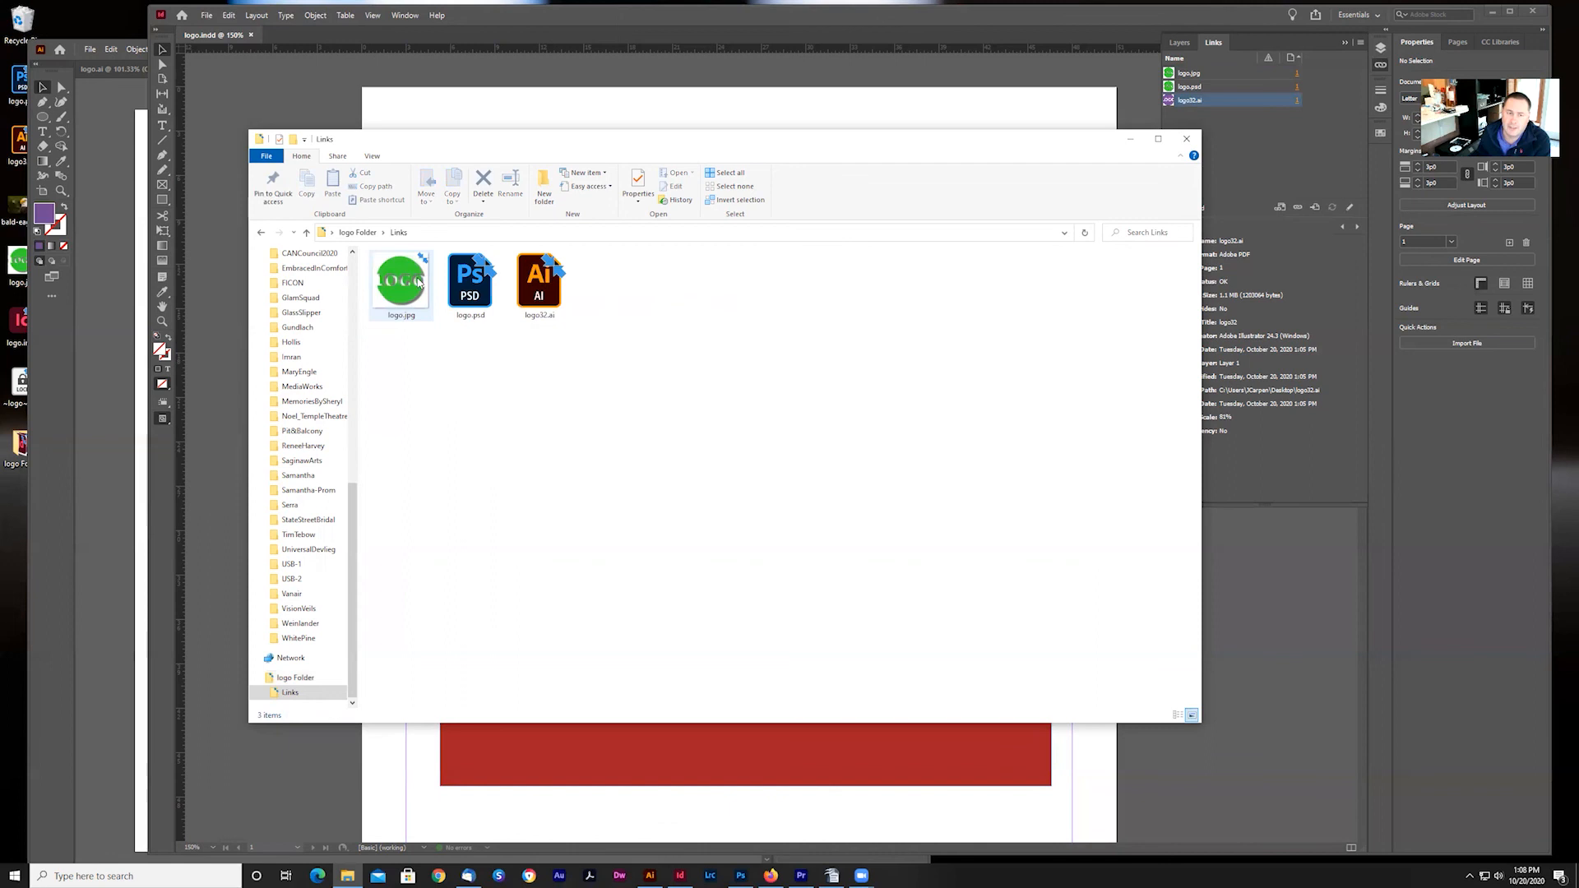
drag(403, 346, 564, 255)
click(516, 375)
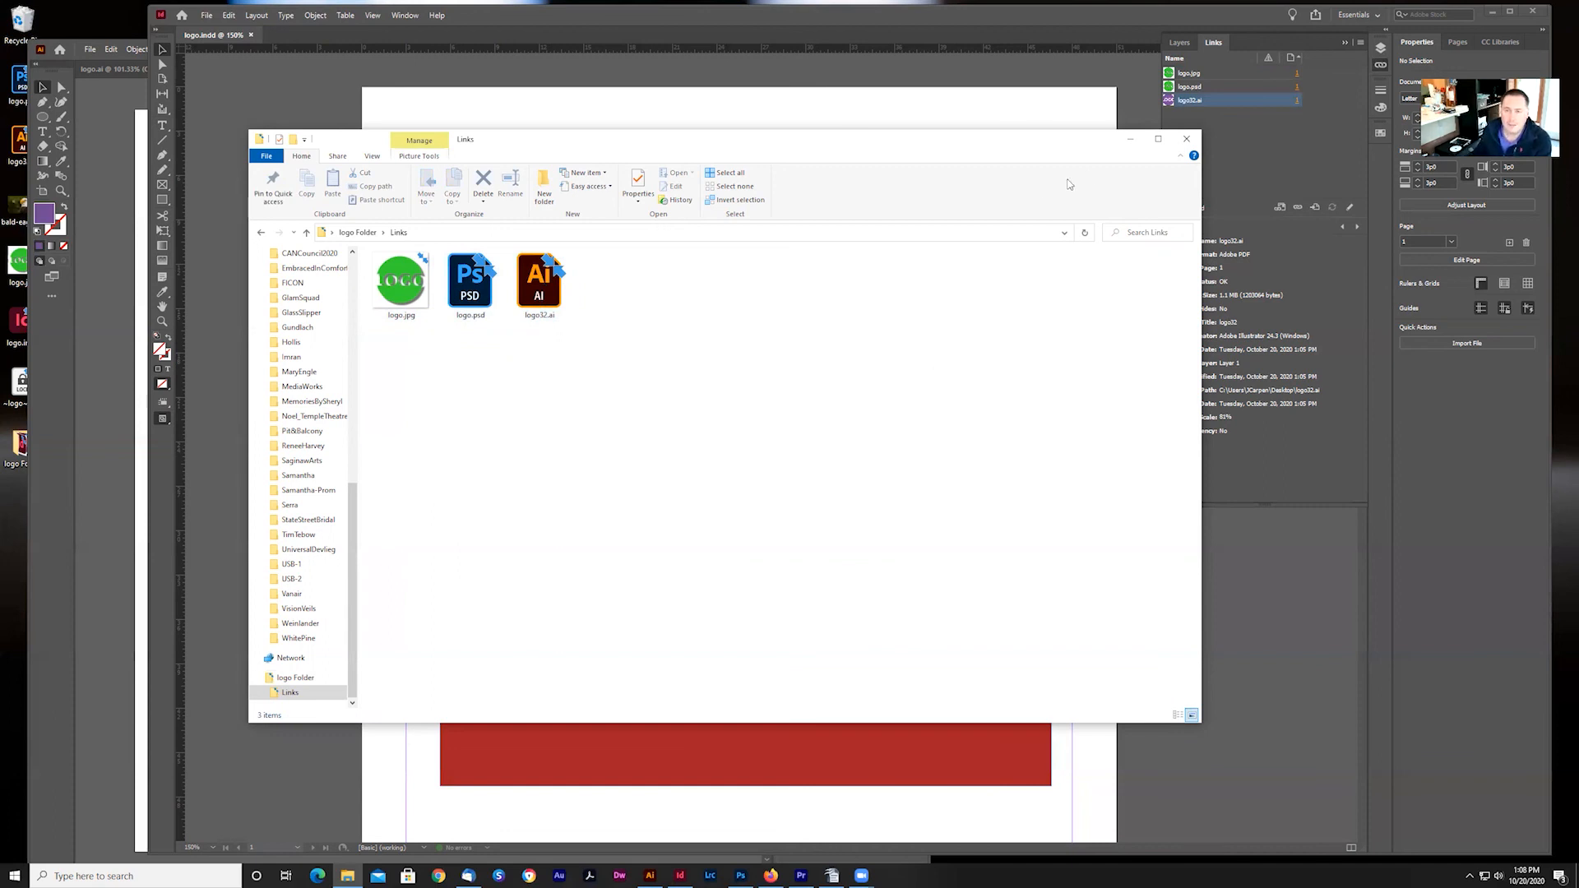
click(1187, 138)
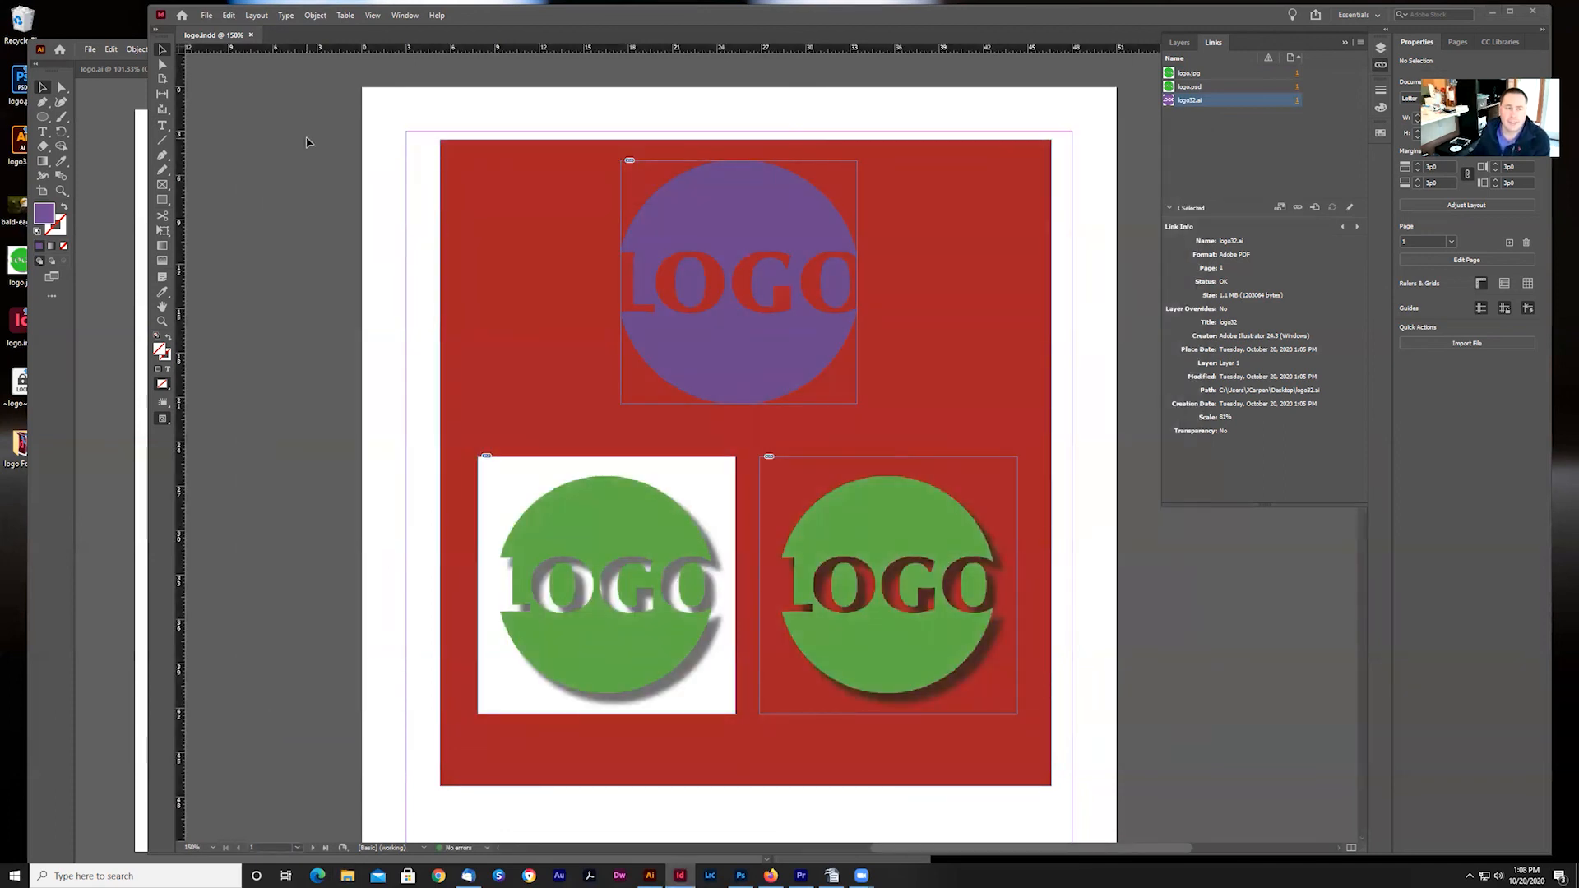